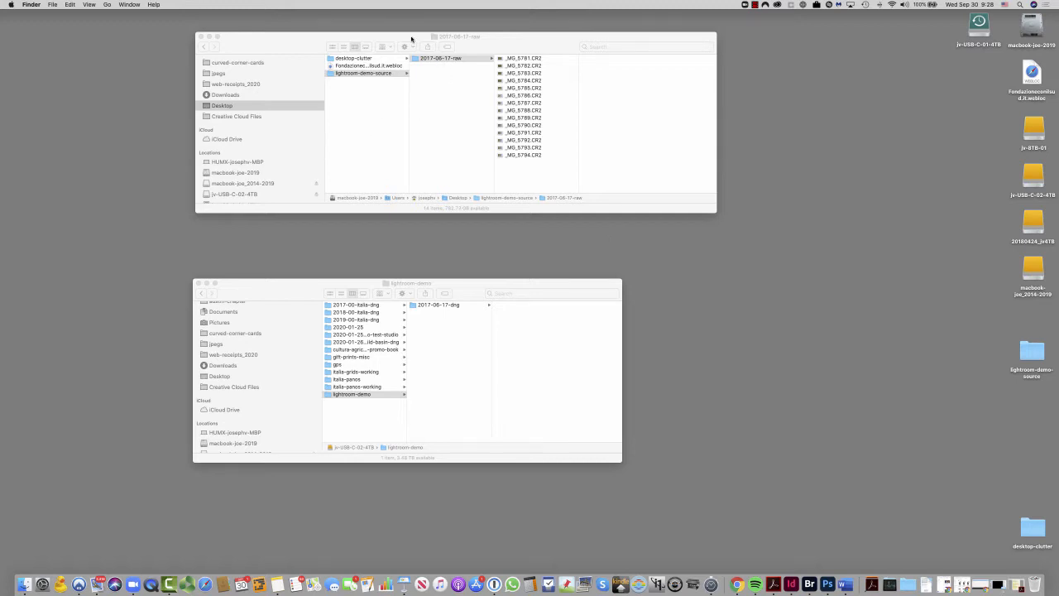
- Show the 2017-06-17-dng folder inside lightroom-demo on the jv-USB-C-02-4TB drive, keeping the raw source folder window in view
{"action": "left_click_drag", "start_coordinate": [410, 42], "coordinate": [408, 92]}
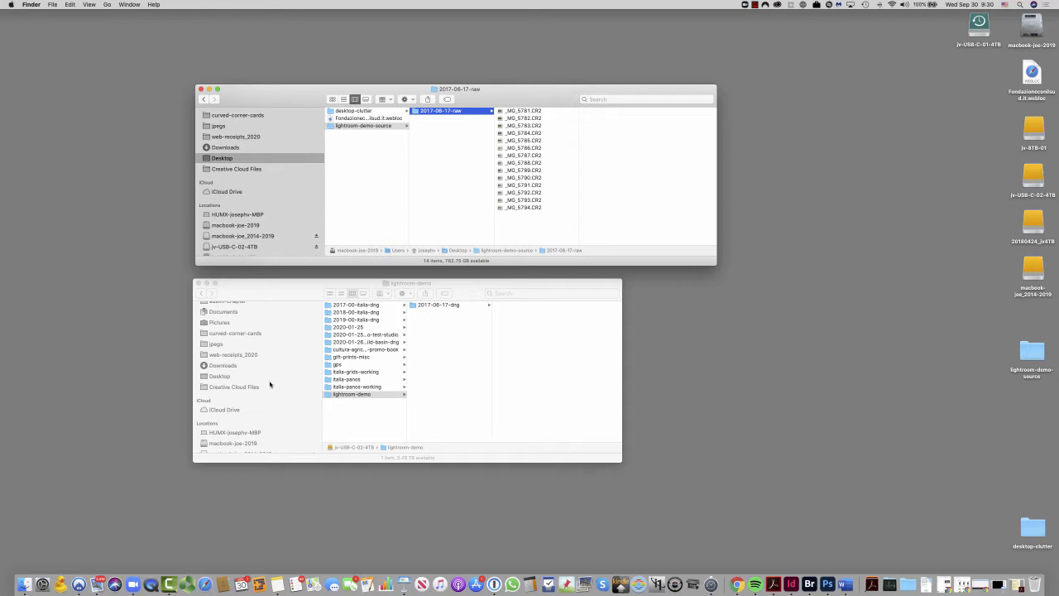
{"action": "scroll", "coordinate": [269, 384], "scroll_direction": "down", "scroll_amount": 3}
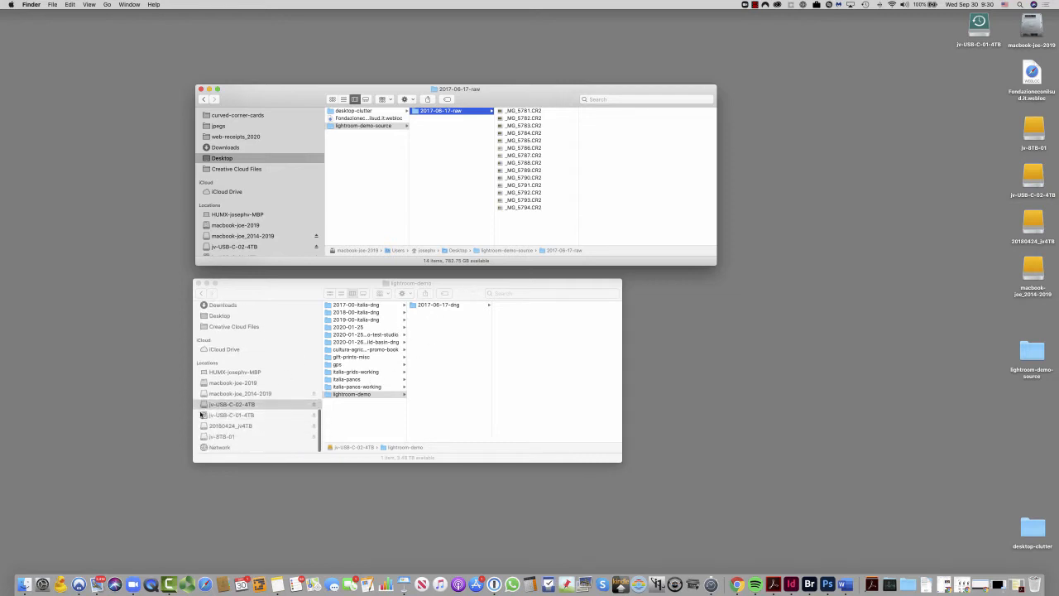
{"action": "left_click", "coordinate": [200, 405]}
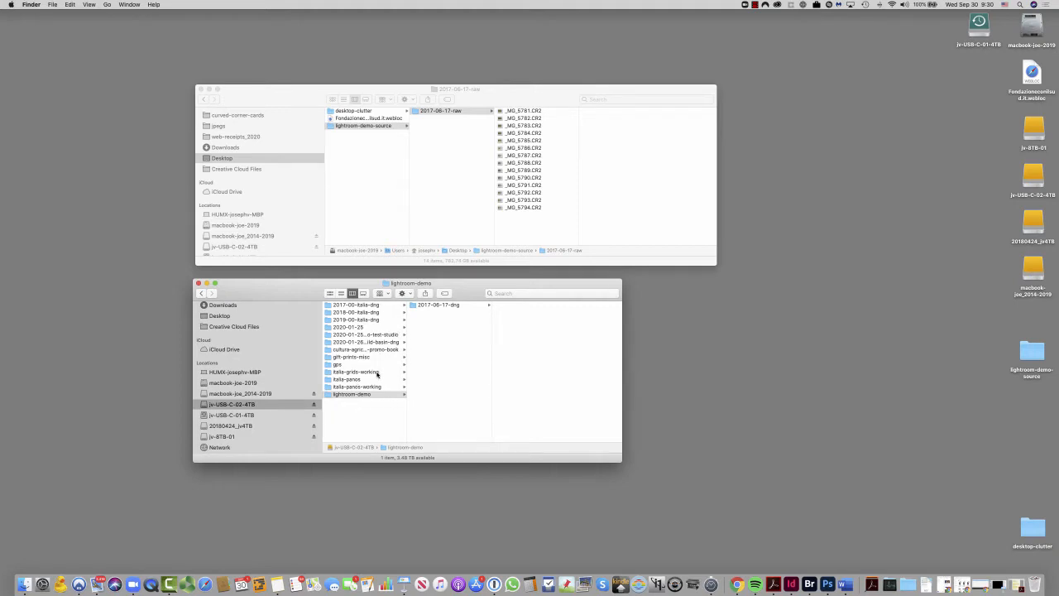
{"action": "left_click", "coordinate": [328, 395]}
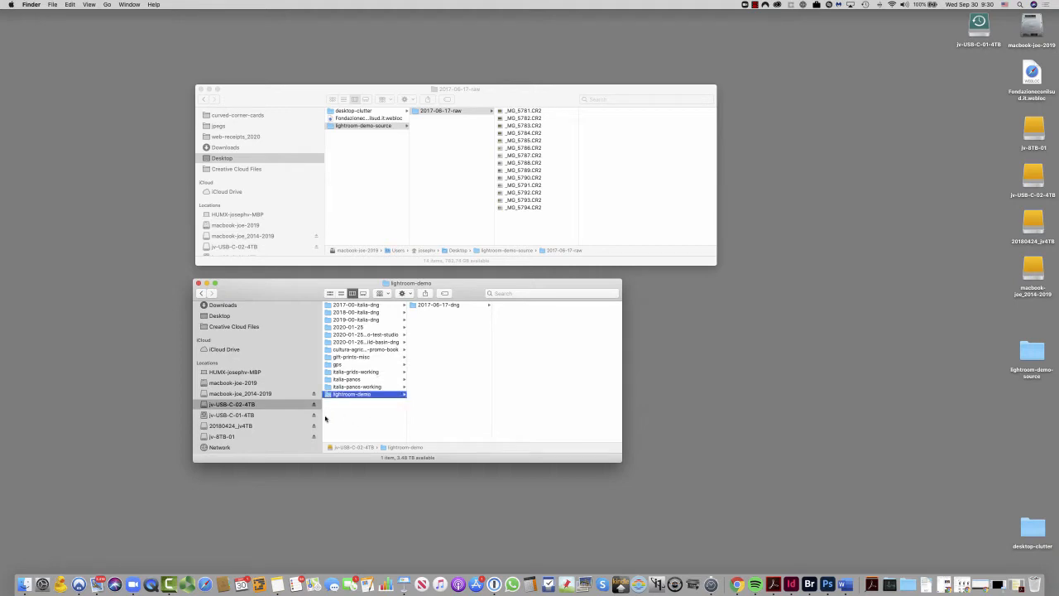
{"action": "left_click", "coordinate": [414, 306]}
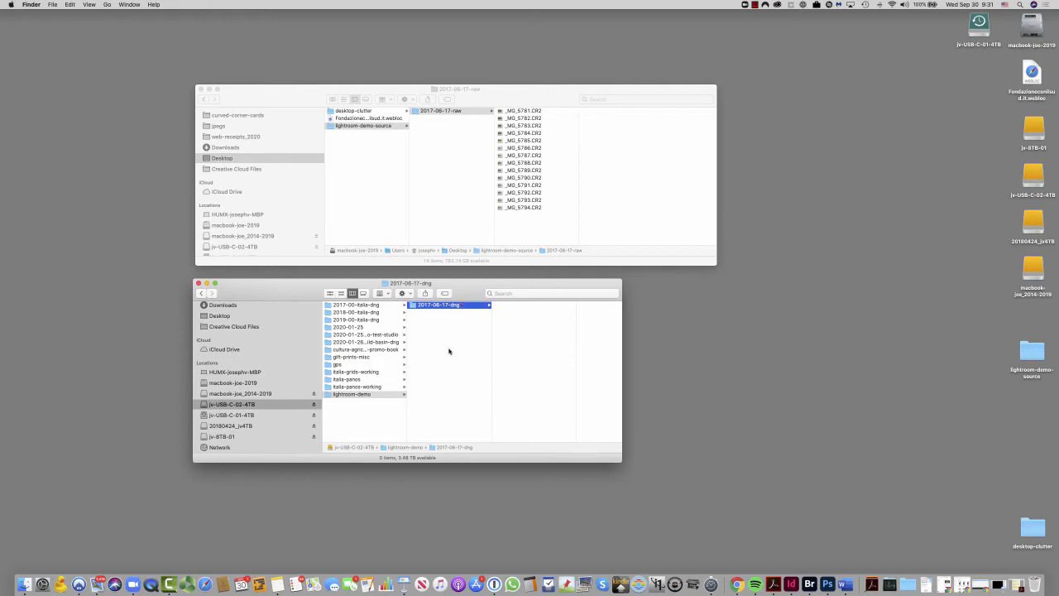
- Switch to Lightroom Classic and start an import from the 2017-06-17-raw folder in lightroom-demo-source
{"action": "left_click", "coordinate": [871, 584]}
{"action": "left_click", "coordinate": [891, 368]}
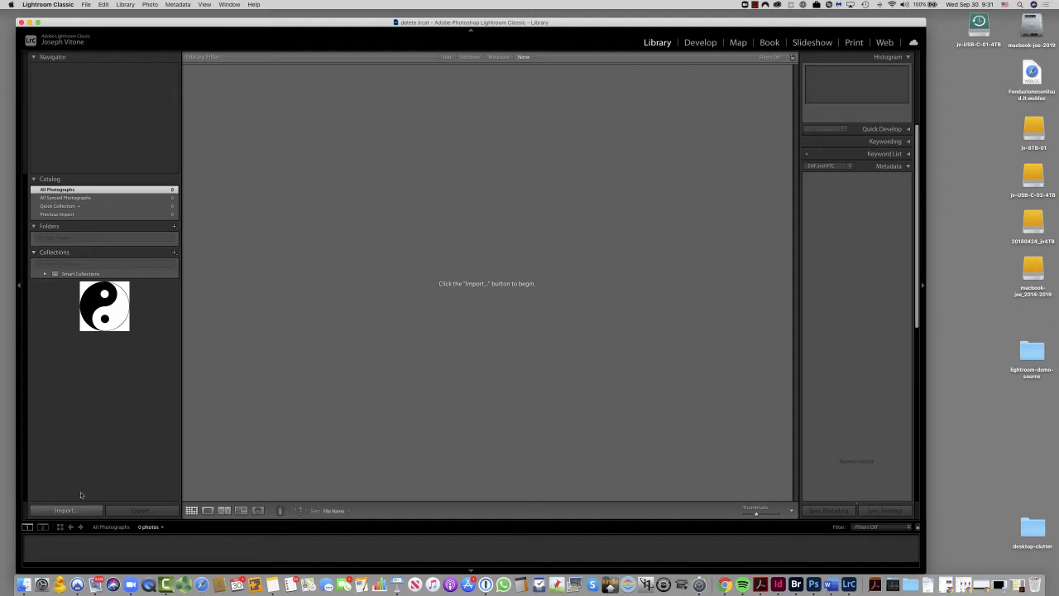
{"action": "left_click", "coordinate": [47, 512]}
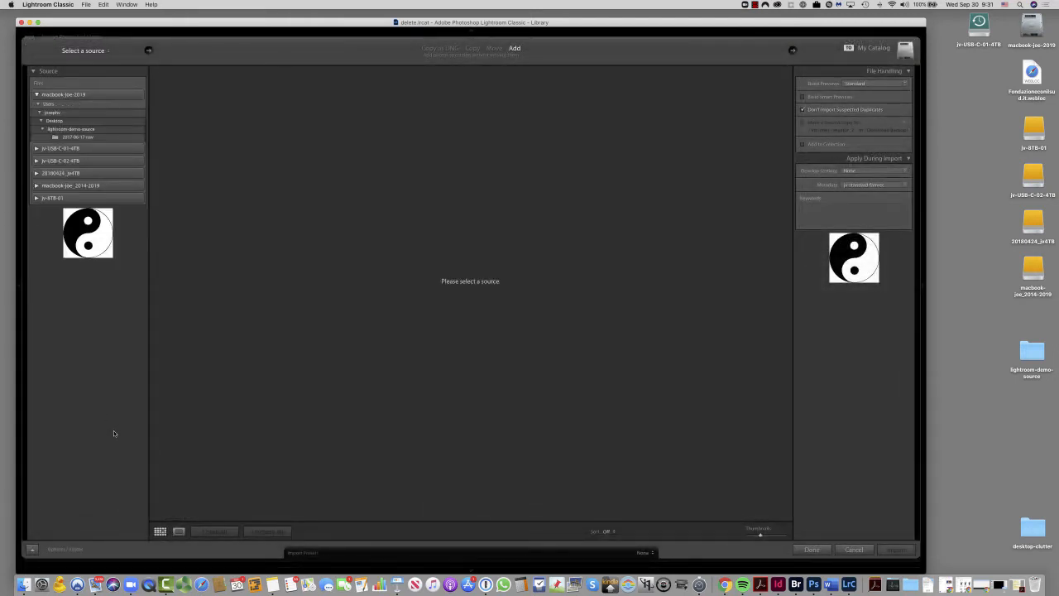
{"action": "left_click", "coordinate": [65, 137]}
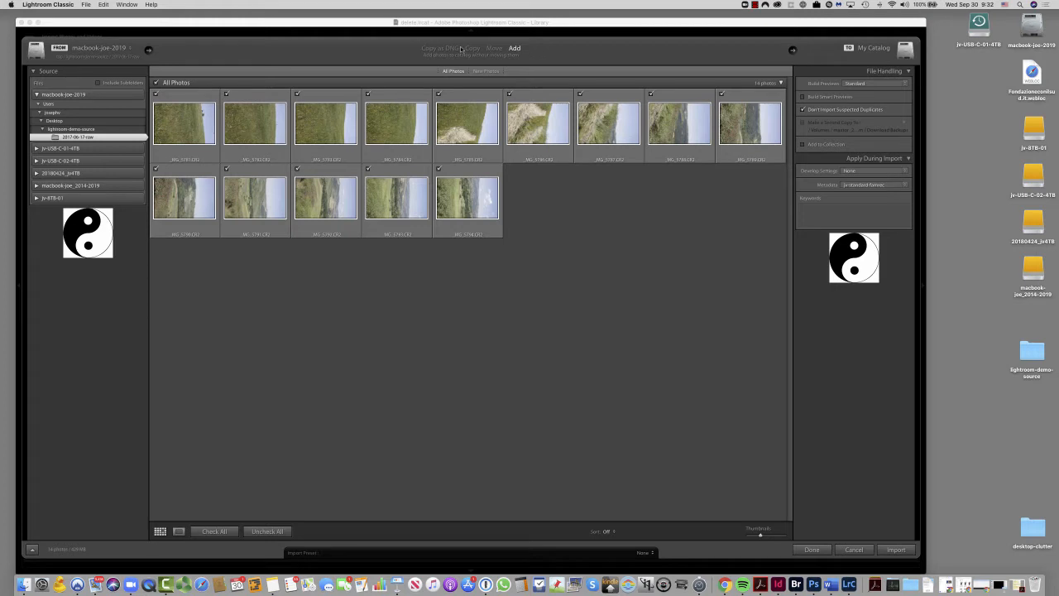
- Set the import method to Copy as DNG and enable building Smart Previews
{"action": "left_click", "coordinate": [425, 50]}
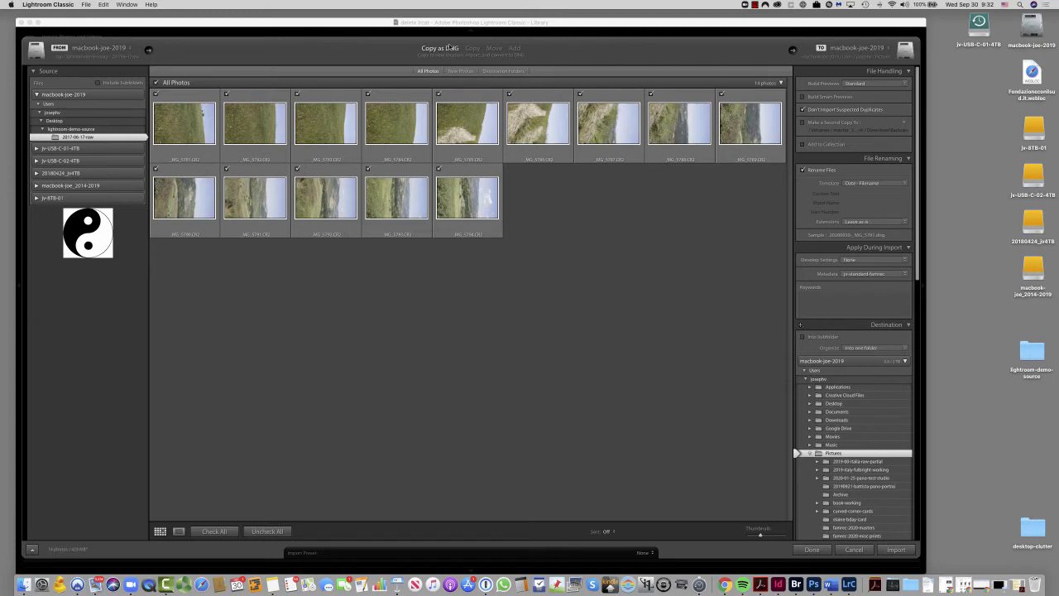
{"action": "key", "text": "super+Tab"}
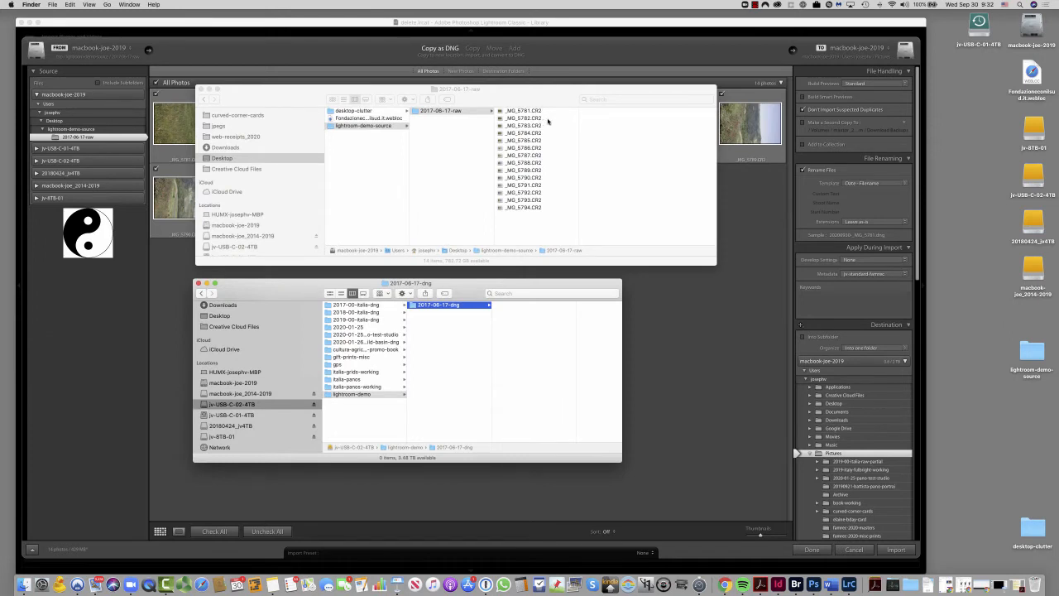
{"action": "key", "text": "super+Tab"}
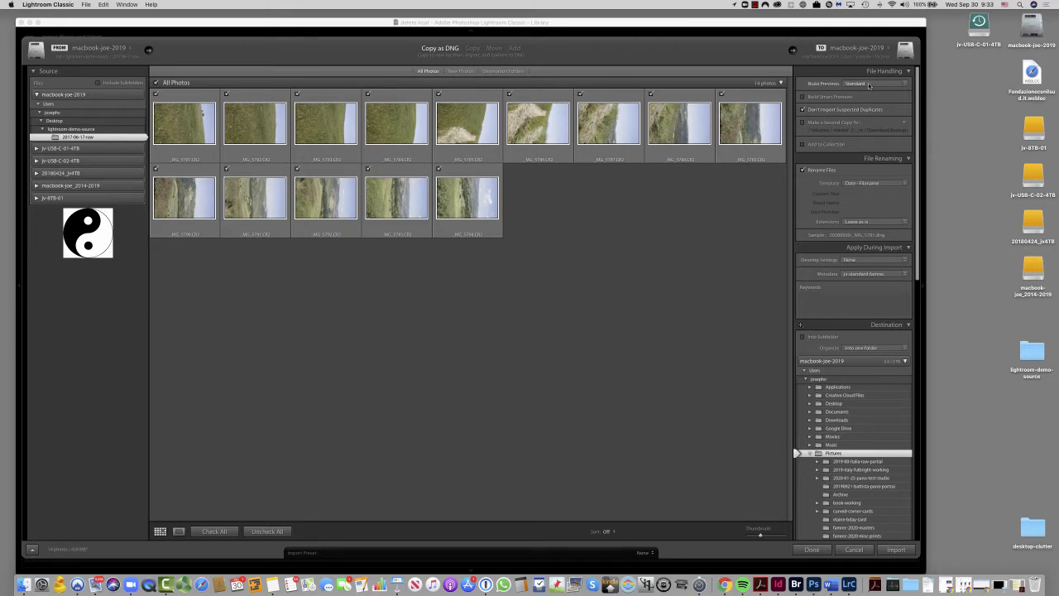
{"action": "left_click", "coordinate": [804, 97]}
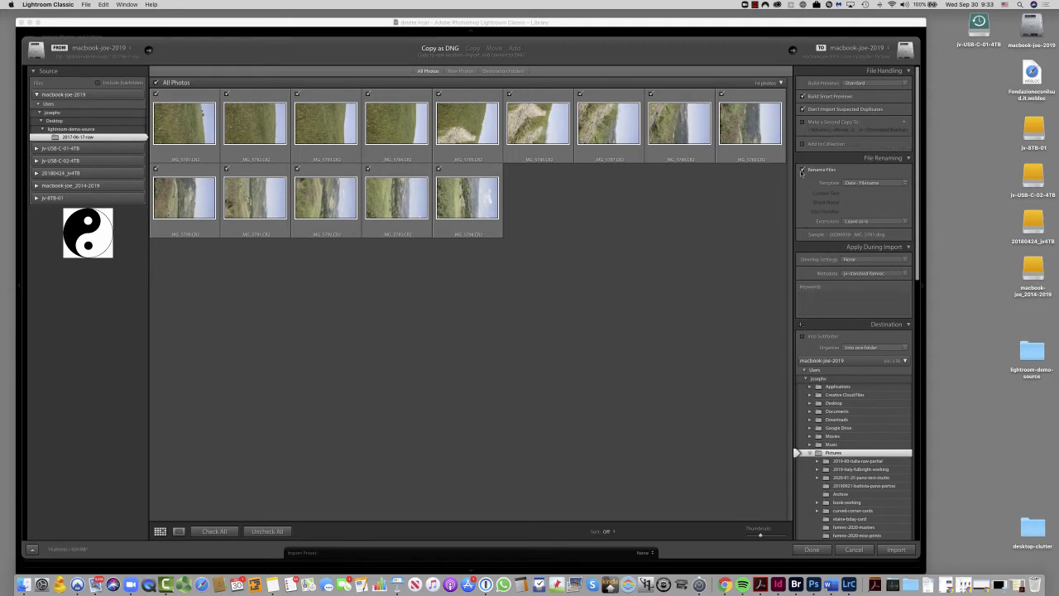
- Open the filename template editor for the import's file renaming and review its image name, preset and date format options
{"action": "left_click", "coordinate": [881, 183]}
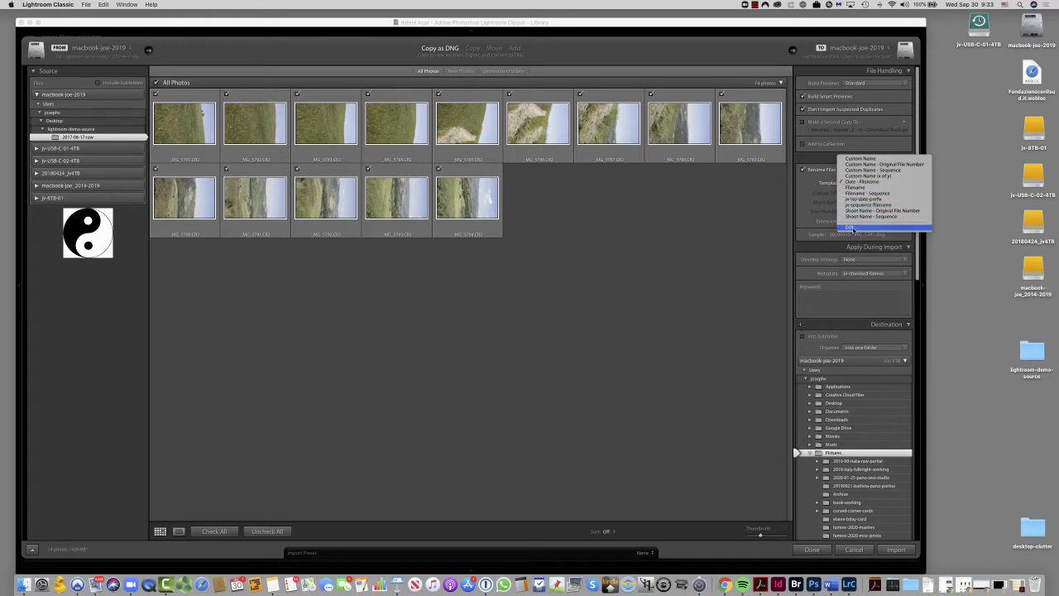
{"action": "left_click", "coordinate": [852, 228]}
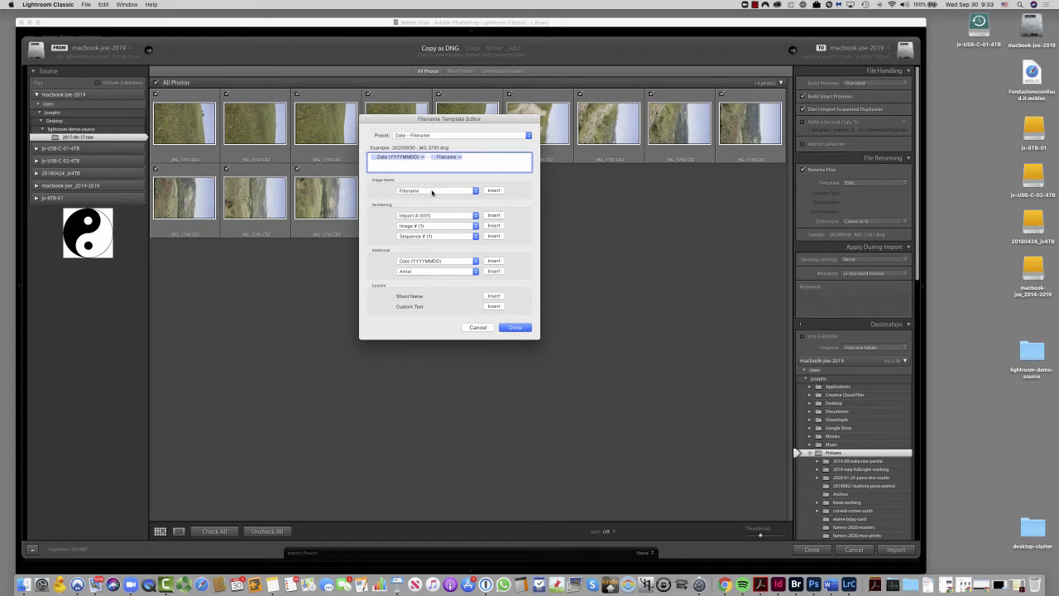
{"action": "left_click", "coordinate": [432, 192]}
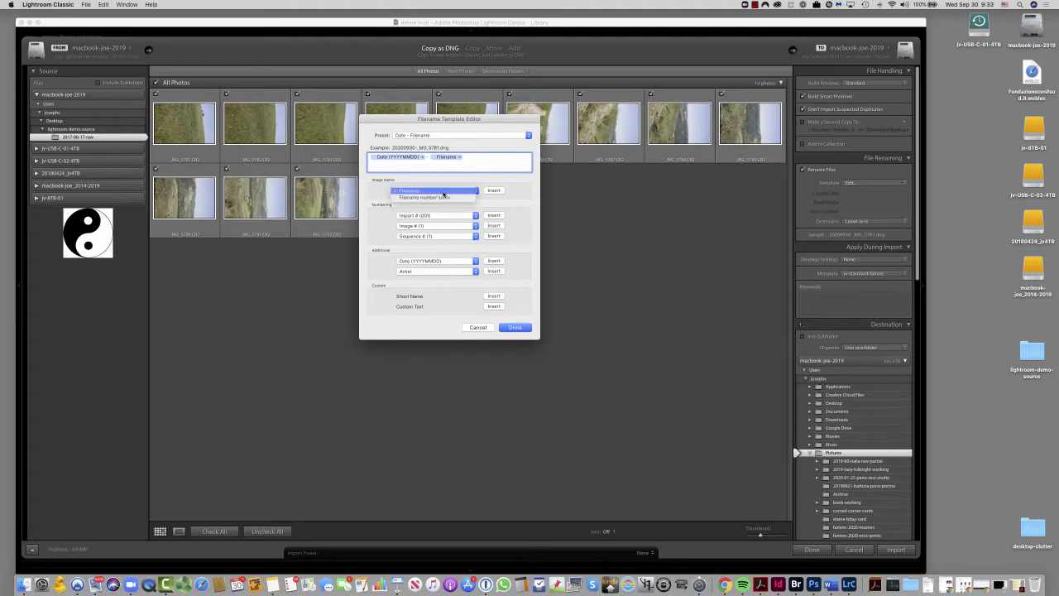
{"action": "left_click", "coordinate": [443, 193]}
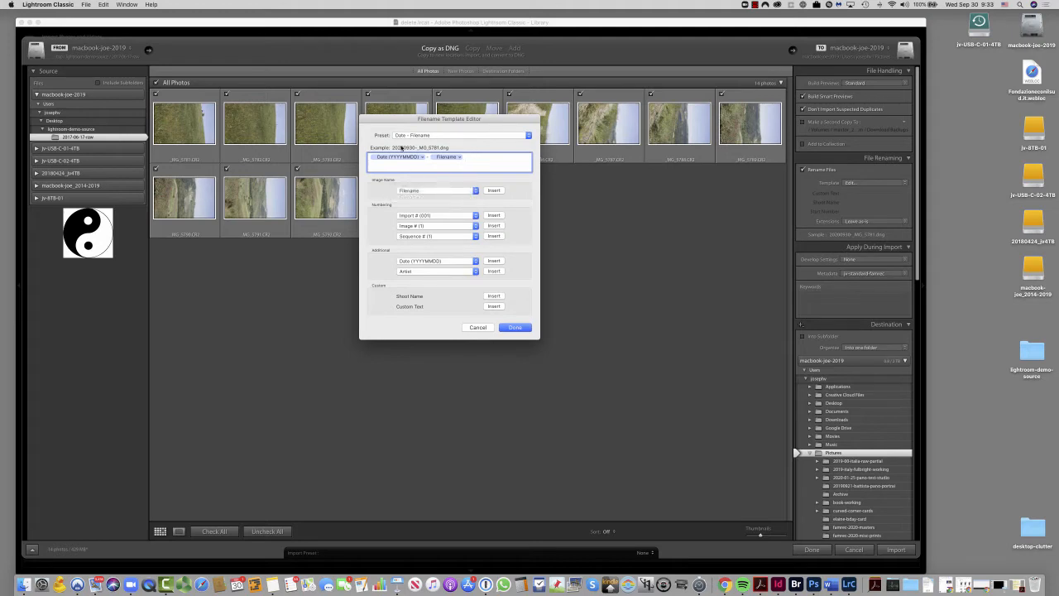
{"action": "left_click", "coordinate": [435, 137]}
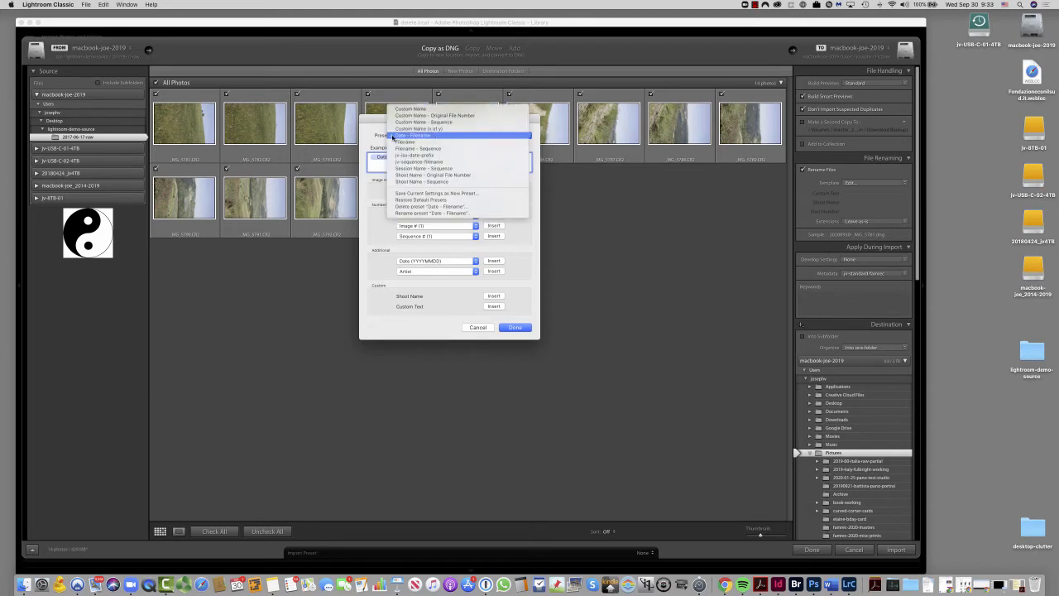
{"action": "left_click", "coordinate": [383, 135]}
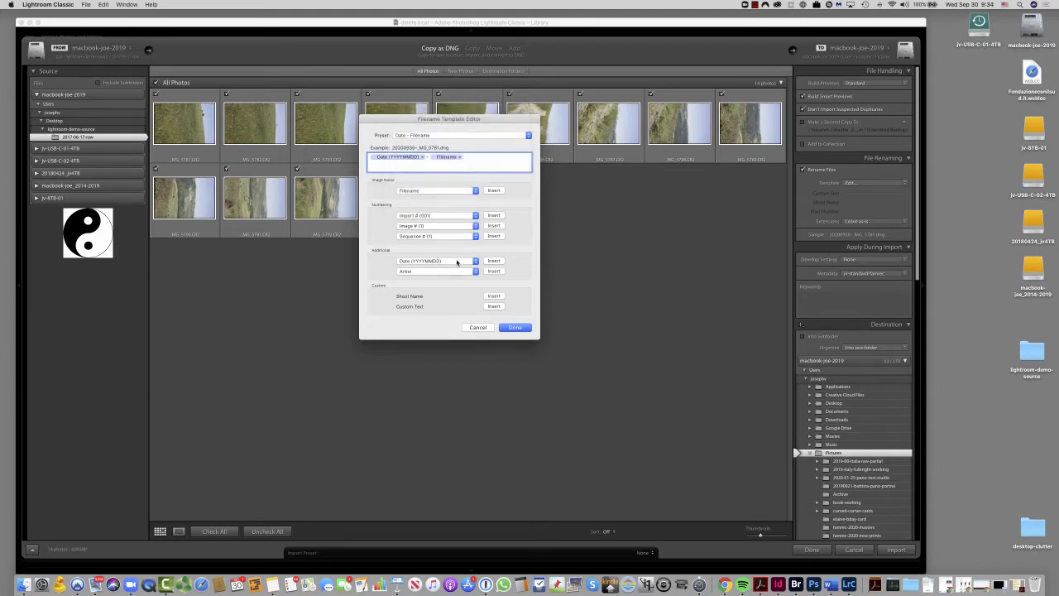
{"action": "left_click", "coordinate": [457, 261]}
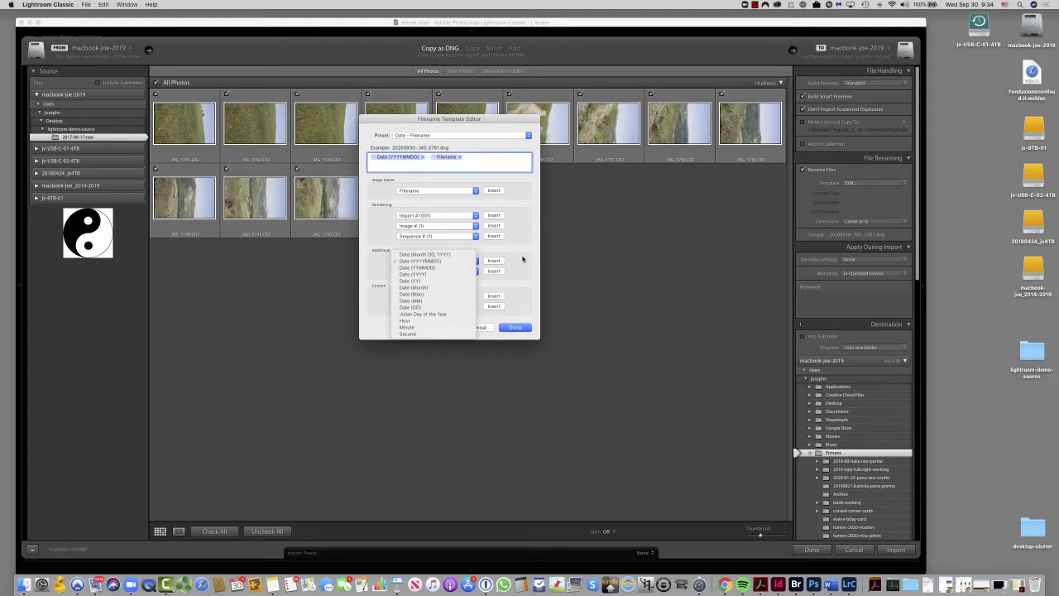
{"action": "left_click", "coordinate": [459, 263]}
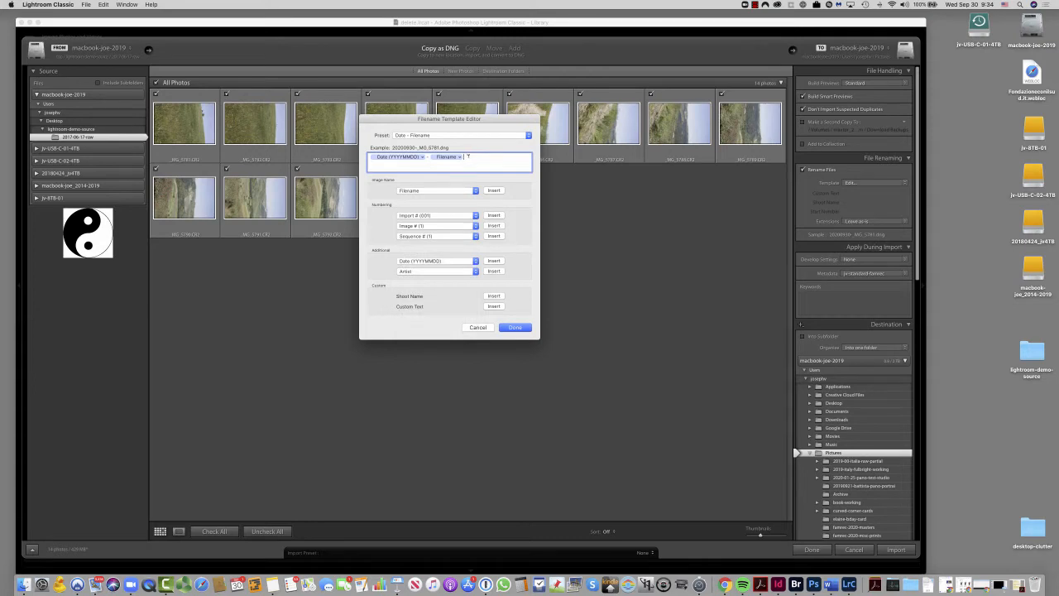
- Clear the filename template and rebuild it from the Date (YYYYMMDD) and Filename tokens
{"action": "key", "text": "BackSpace"}
{"action": "key", "text": "BackSpace"}
{"action": "key", "text": "BackSpace"}
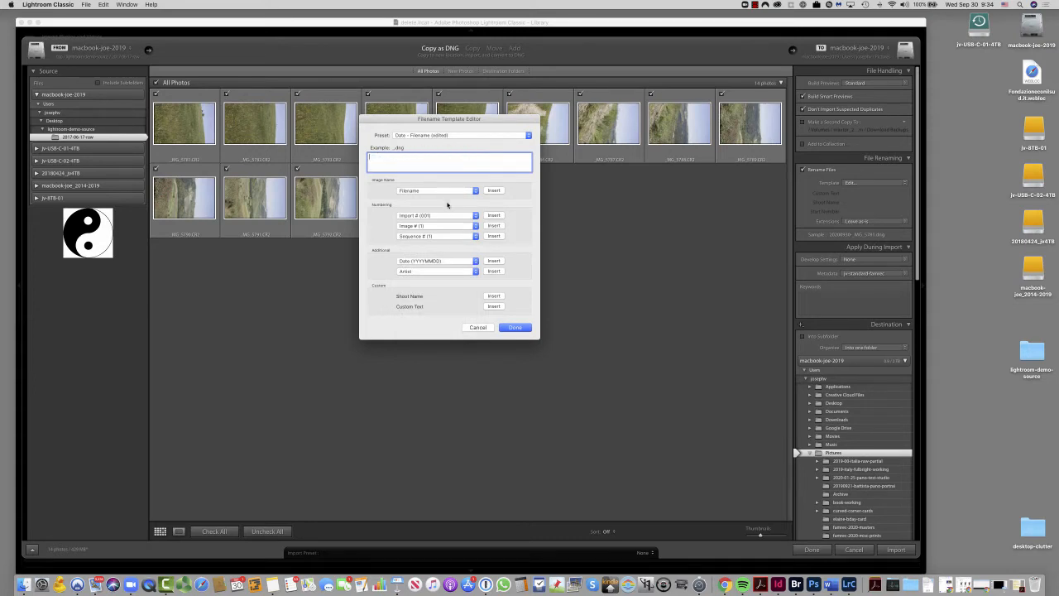
{"action": "left_click", "coordinate": [422, 263]}
{"action": "left_click", "coordinate": [423, 262]}
{"action": "left_click", "coordinate": [494, 261]}
{"action": "left_click", "coordinate": [435, 191]}
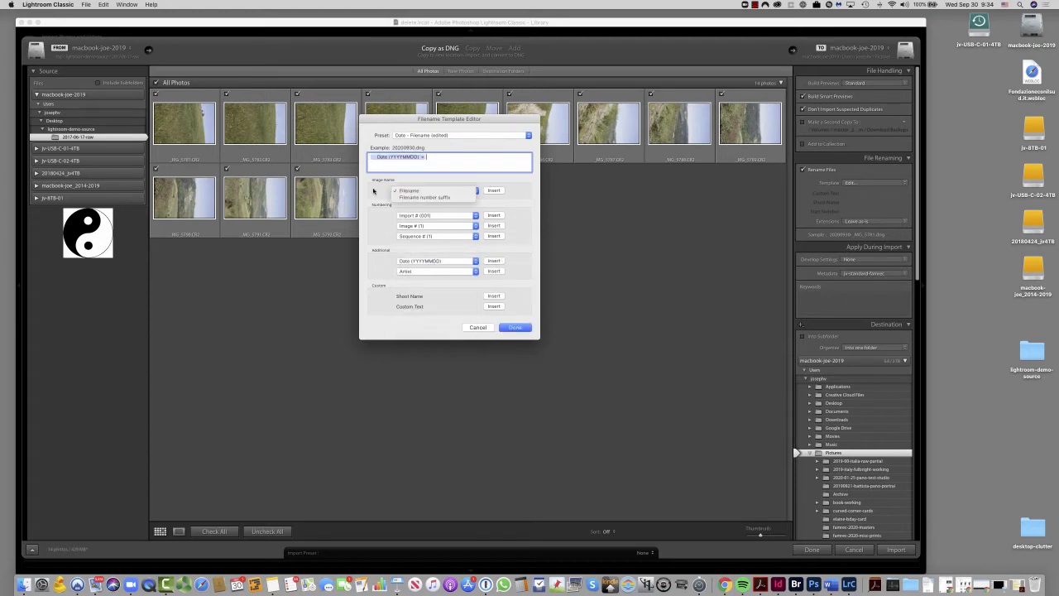
{"action": "left_click", "coordinate": [436, 192]}
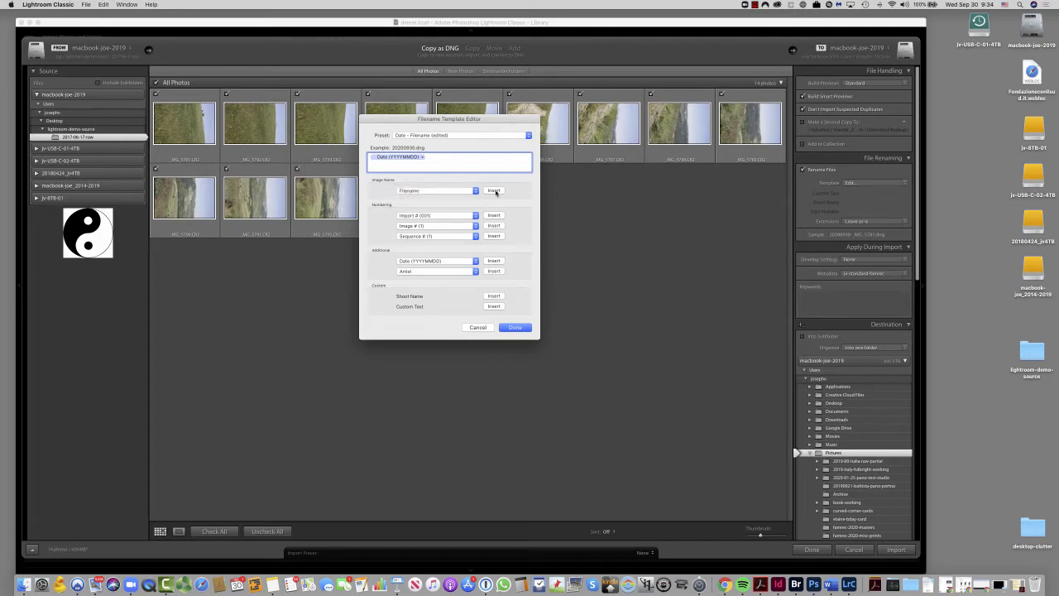
{"action": "left_click", "coordinate": [493, 191]}
- Load the jv-iso-date-prefix preset in the filename template editor and accept it
{"action": "left_click", "coordinate": [503, 137]}
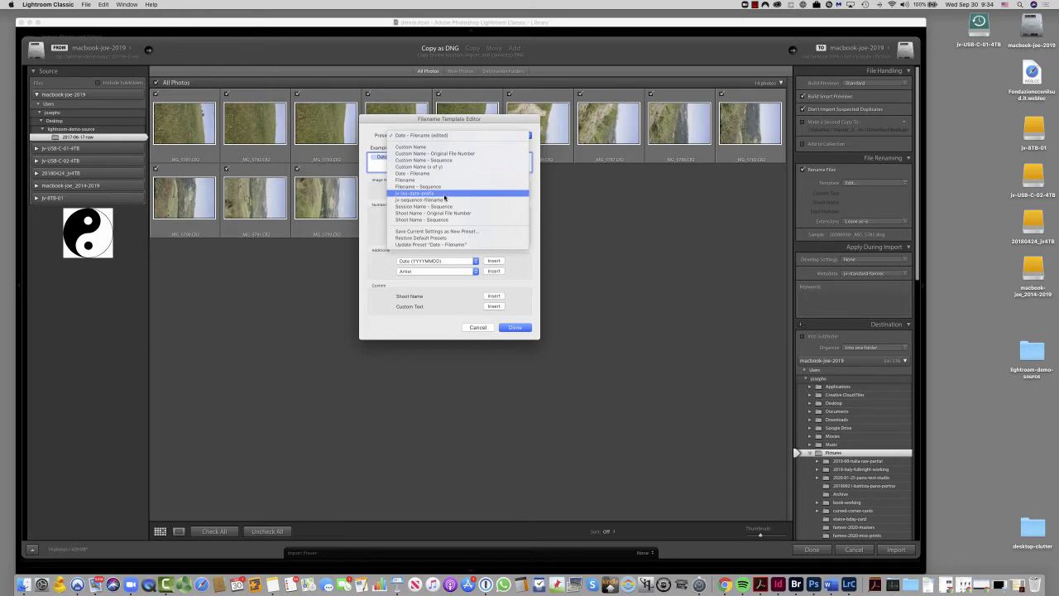
{"action": "left_click", "coordinate": [445, 195]}
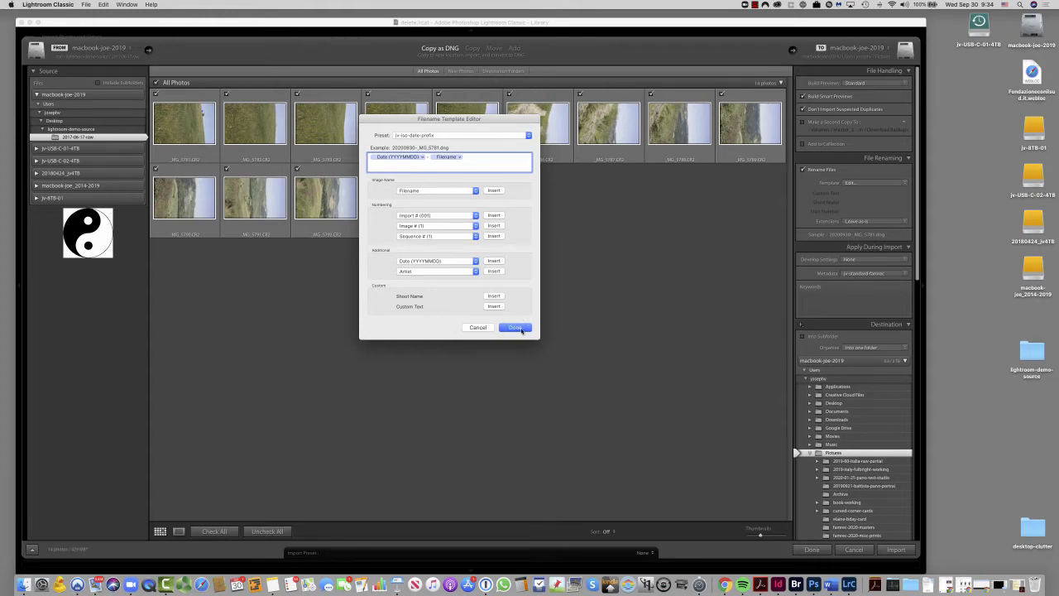
{"action": "left_click", "coordinate": [520, 328]}
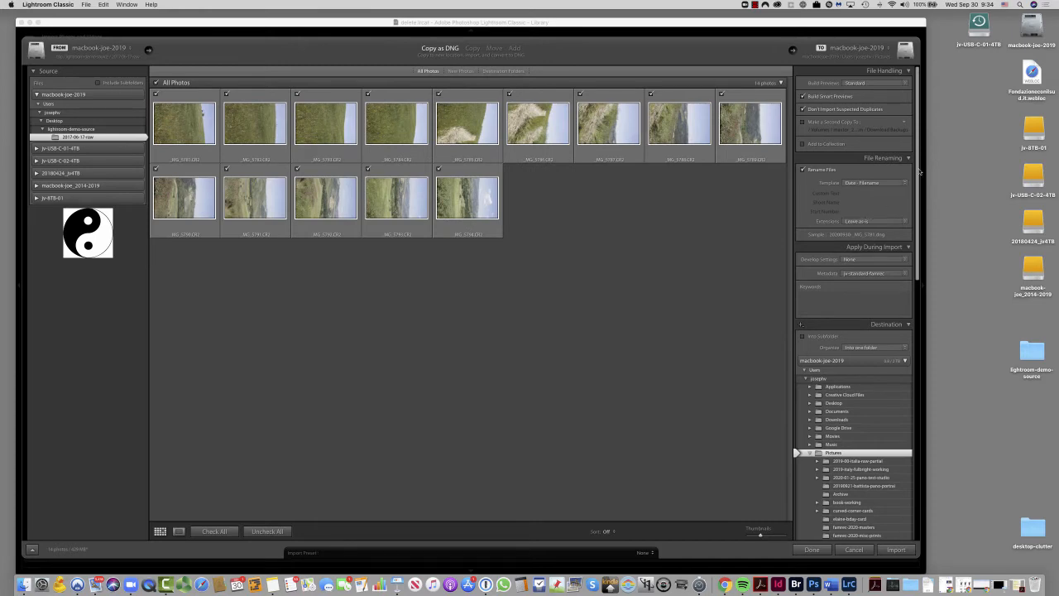
- Apply the jv-import-standard develop preset to the photos during import
{"action": "left_click_drag", "start_coordinate": [919, 172], "coordinate": [921, 229]}
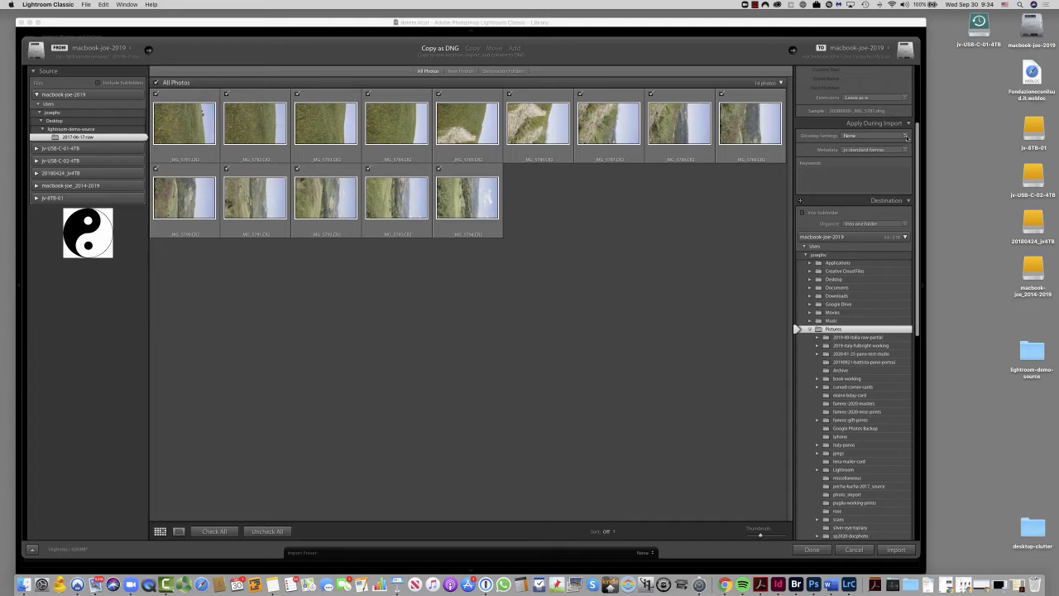
{"action": "left_click", "coordinate": [906, 136]}
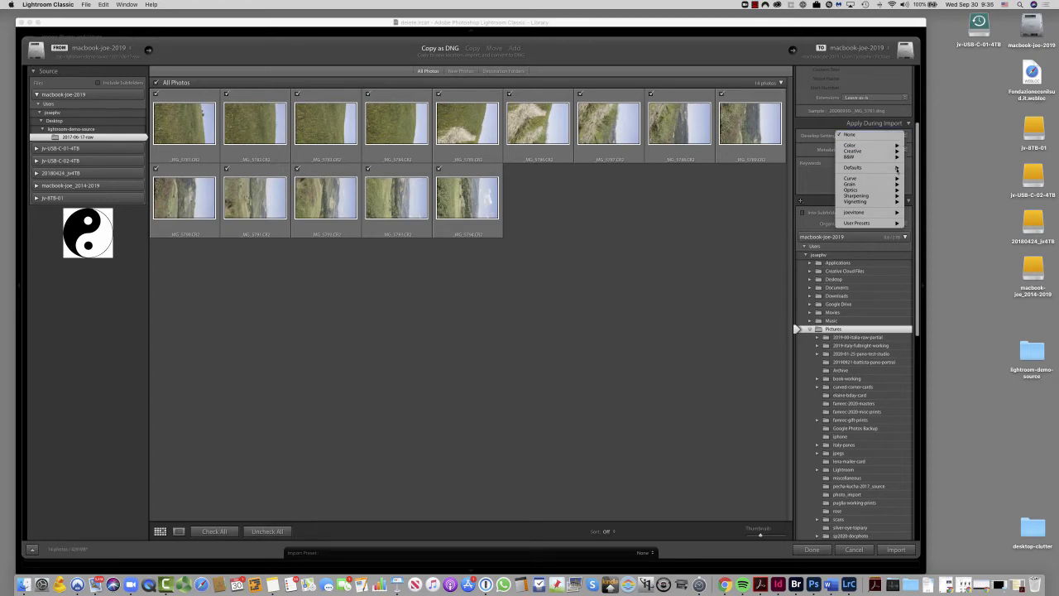
{"action": "mouse_move", "coordinate": [874, 214]}
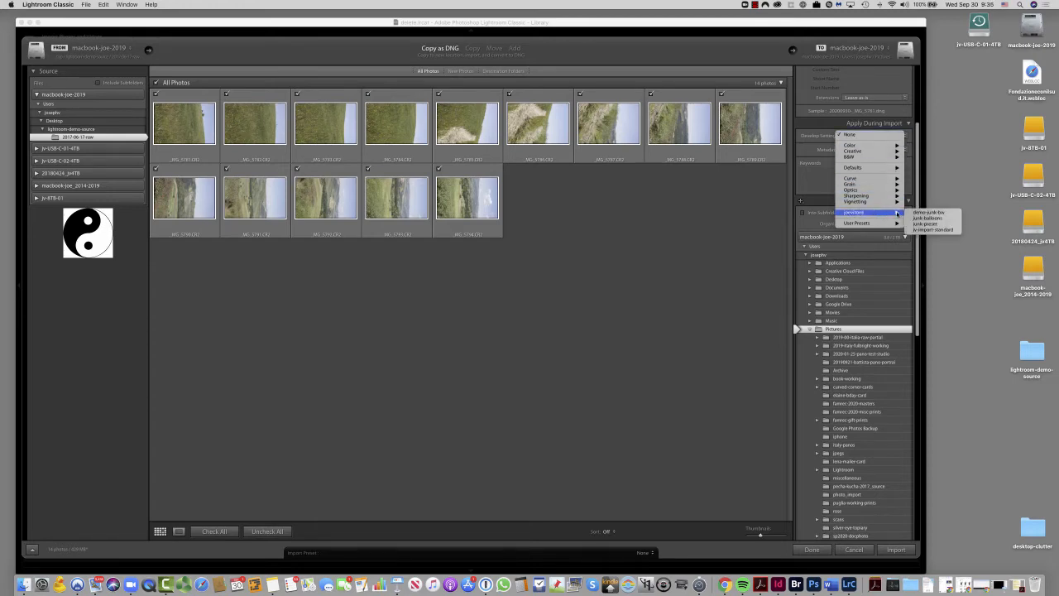
{"action": "left_click", "coordinate": [936, 231]}
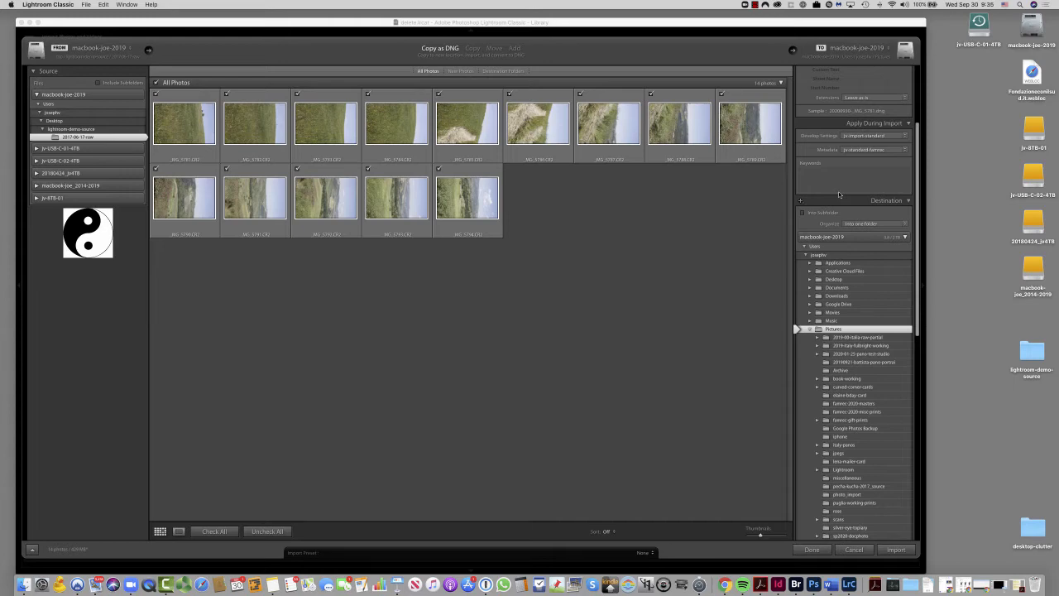
- Start a new metadata preset for the import and set its copyright status to Copyrighted
{"action": "left_click", "coordinate": [906, 150]}
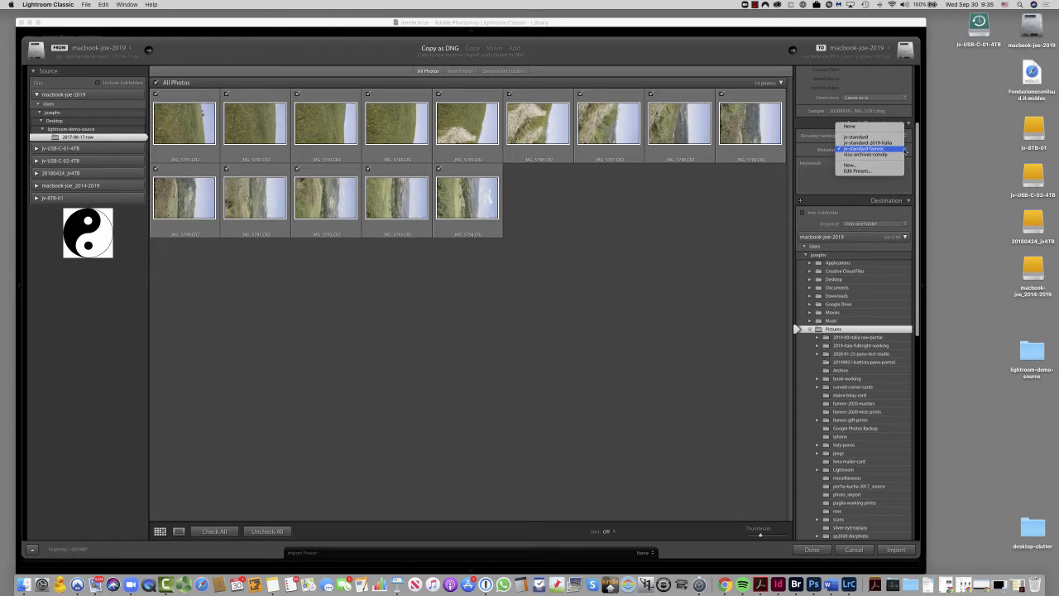
{"action": "left_click", "coordinate": [854, 167]}
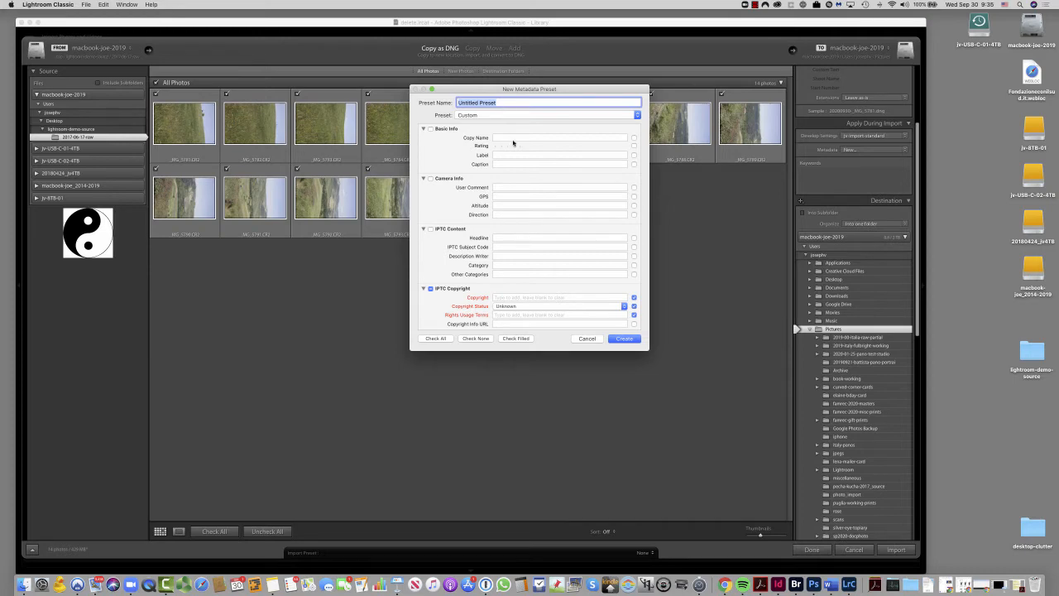
{"action": "left_click", "coordinate": [621, 306]}
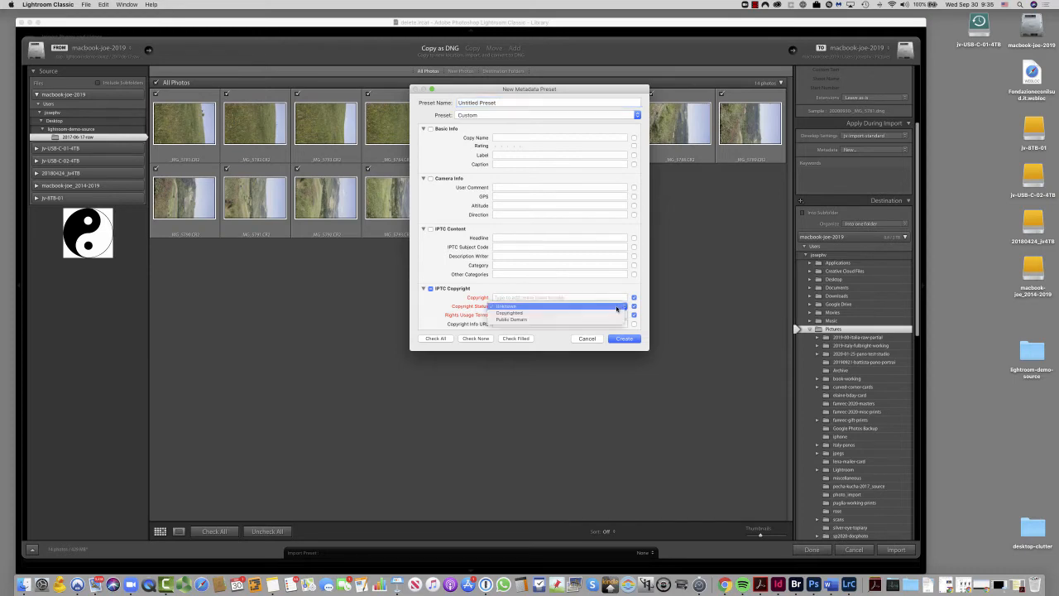
{"action": "left_click", "coordinate": [569, 312]}
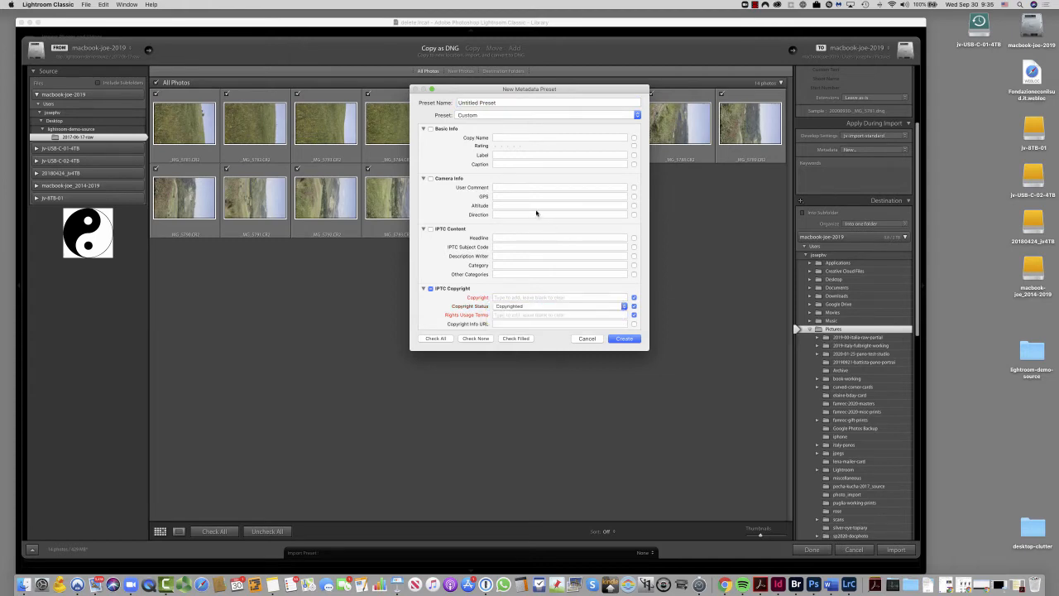
- Review the new metadata preset's IPTC copyright, creator, image, status, extension and keyword fields, and close it without creating it
{"action": "scroll", "coordinate": [536, 214], "scroll_direction": "down", "scroll_amount": 3}
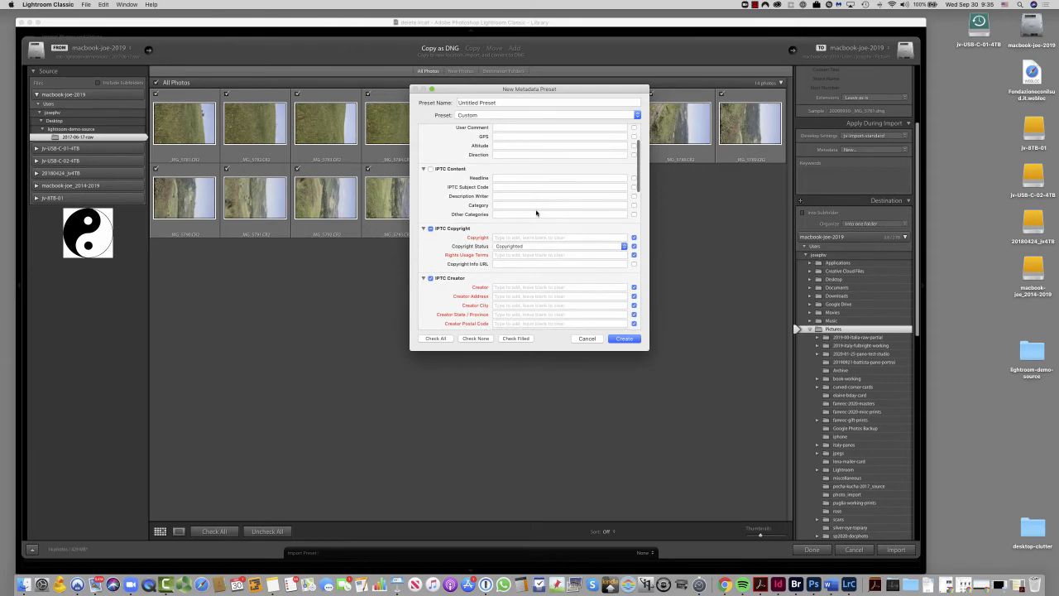
{"action": "scroll", "coordinate": [536, 214], "scroll_direction": "down", "scroll_amount": 2}
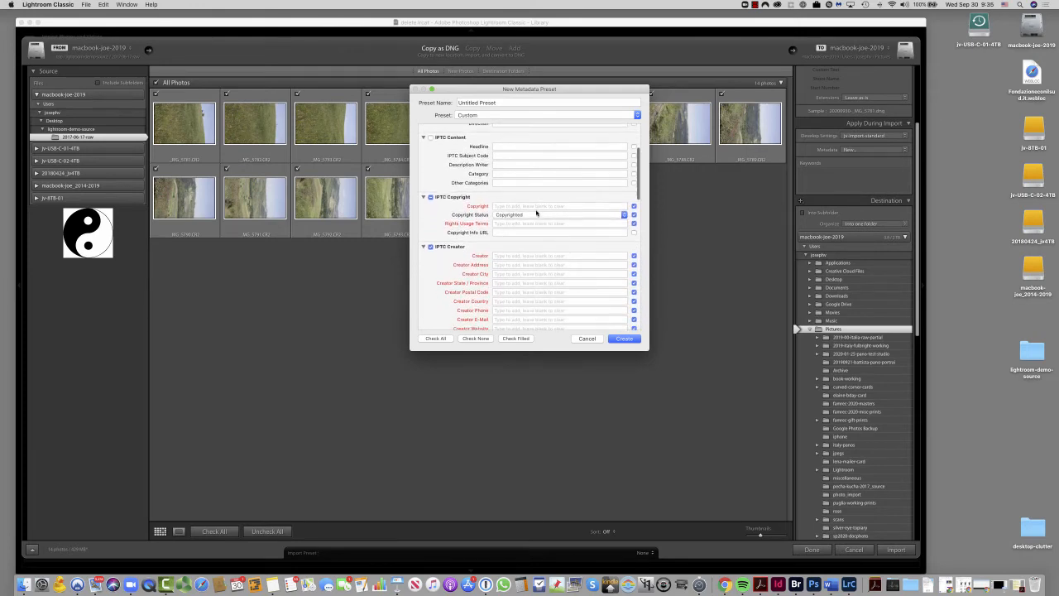
{"action": "scroll", "coordinate": [536, 213], "scroll_direction": "down", "scroll_amount": 1}
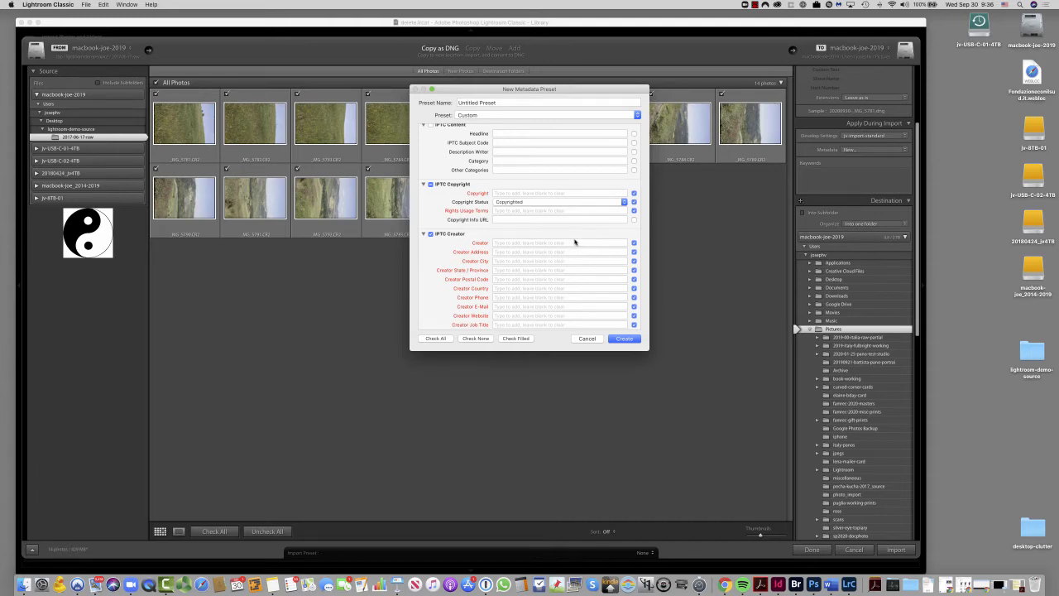
{"action": "scroll", "coordinate": [571, 248], "scroll_direction": "down", "scroll_amount": 5}
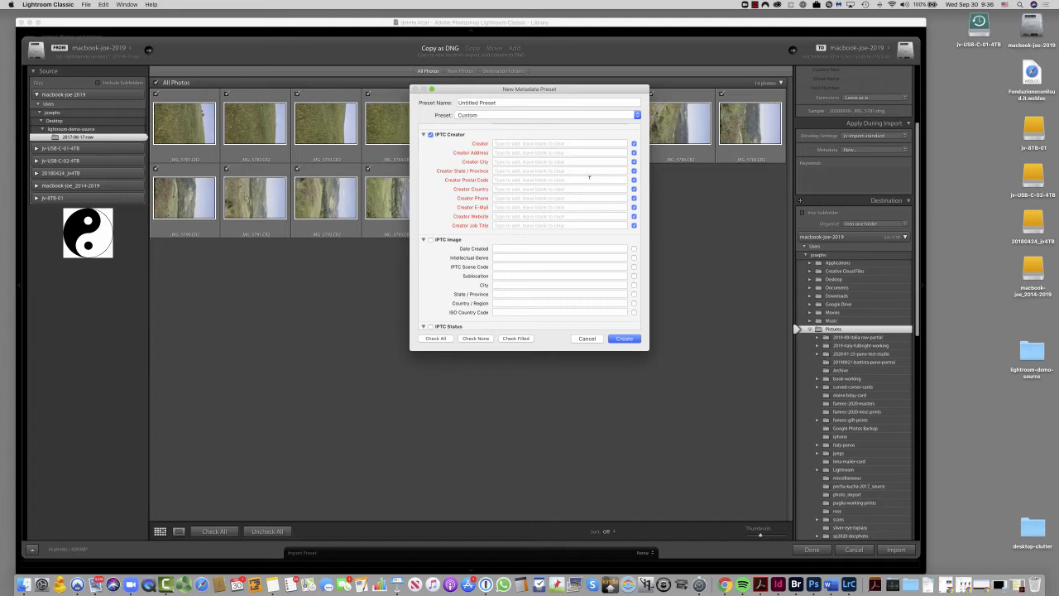
{"action": "scroll", "coordinate": [589, 176], "scroll_direction": "down", "scroll_amount": 3}
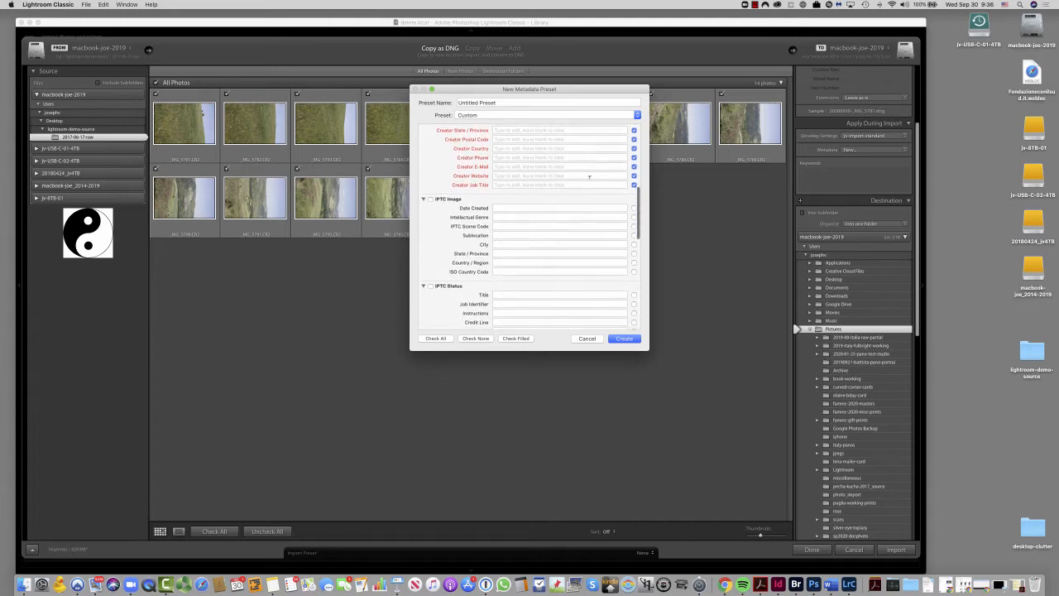
{"action": "scroll", "coordinate": [589, 176], "scroll_direction": "down", "scroll_amount": 10}
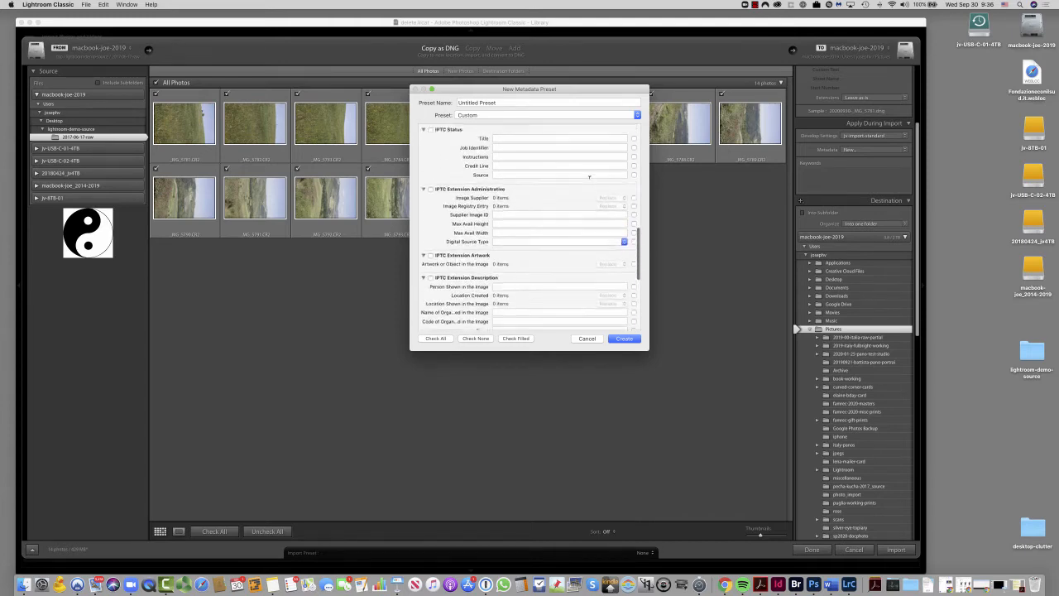
{"action": "scroll", "coordinate": [589, 177], "scroll_direction": "down", "scroll_amount": 10}
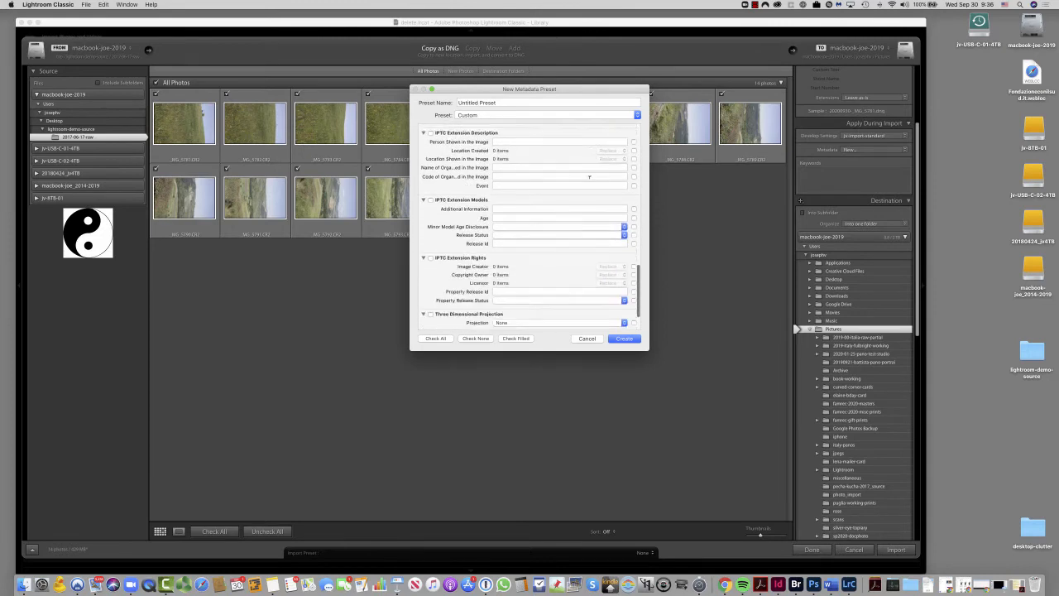
{"action": "scroll", "coordinate": [590, 176], "scroll_direction": "up", "scroll_amount": 1}
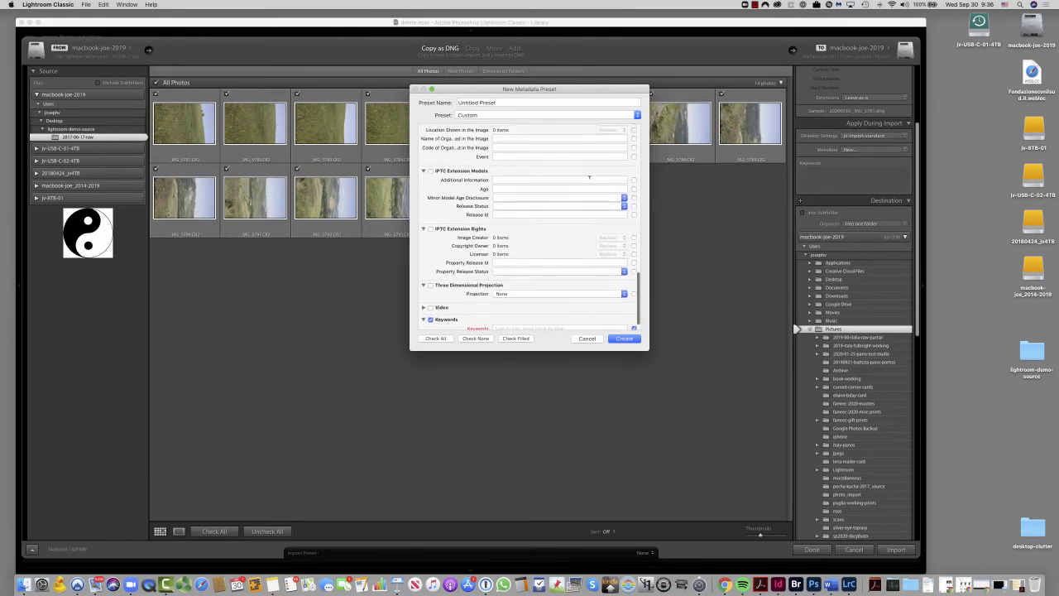
{"action": "scroll", "coordinate": [589, 176], "scroll_direction": "down", "scroll_amount": 3}
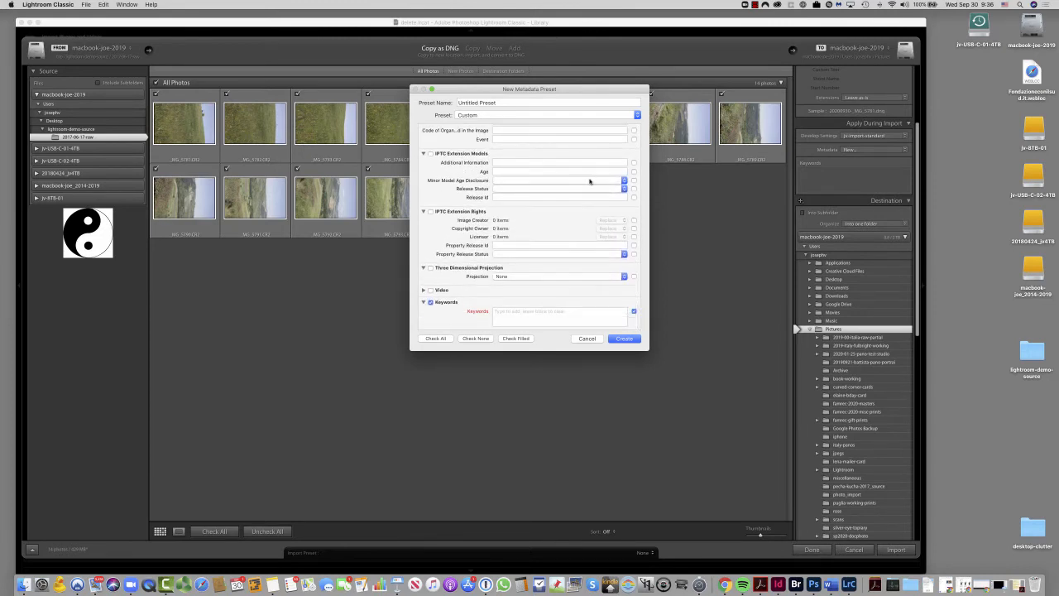
{"action": "left_click", "coordinate": [534, 314]}
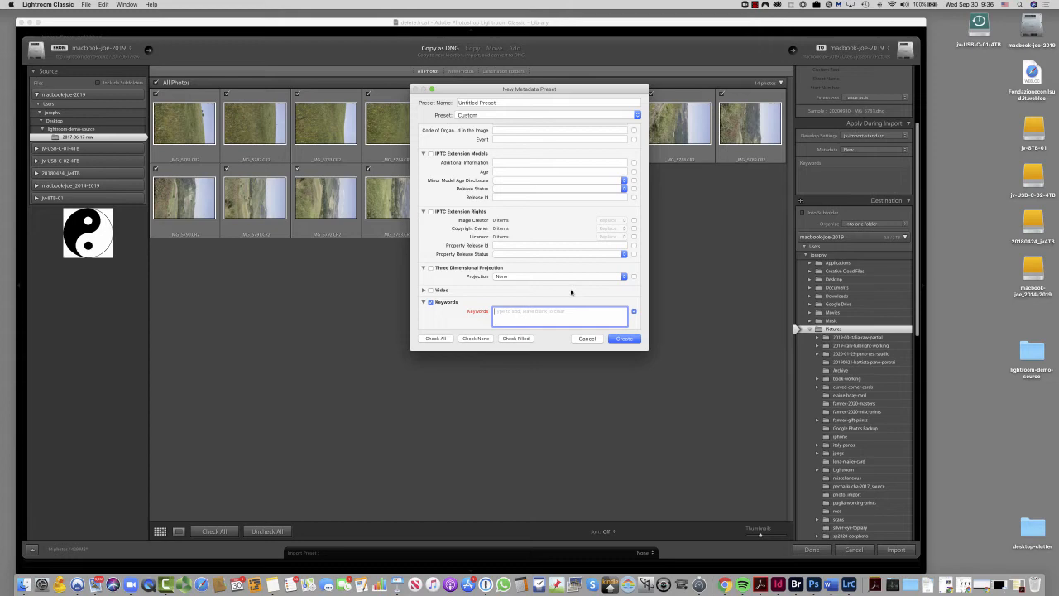
{"action": "scroll", "coordinate": [571, 291], "scroll_direction": "down", "scroll_amount": 5}
{"action": "left_click", "coordinate": [588, 338]}
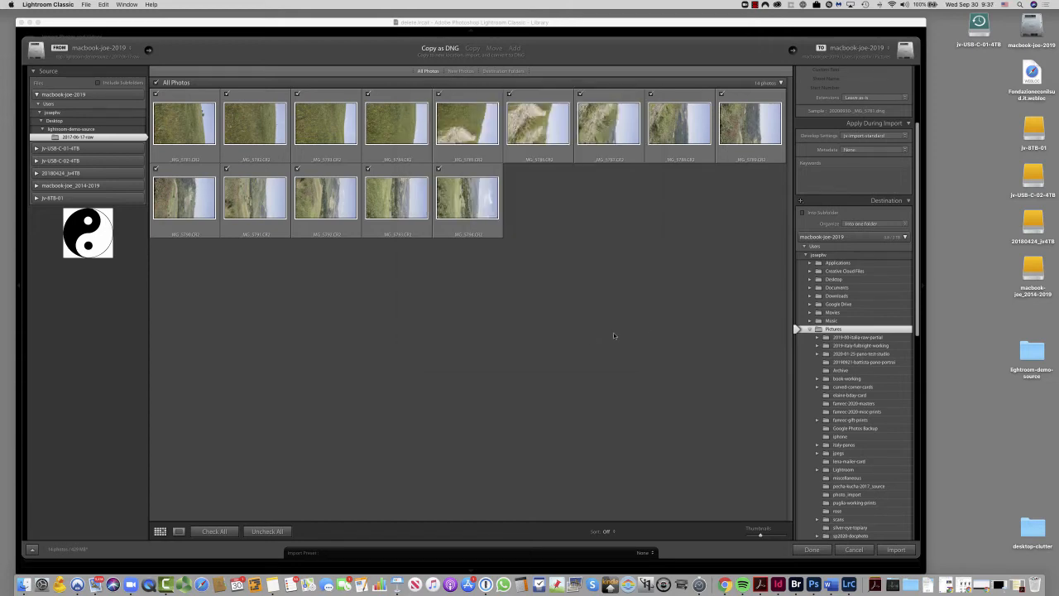
- Apply the jv-standard metadata preset to the photos during import
{"action": "left_click", "coordinate": [861, 171]}
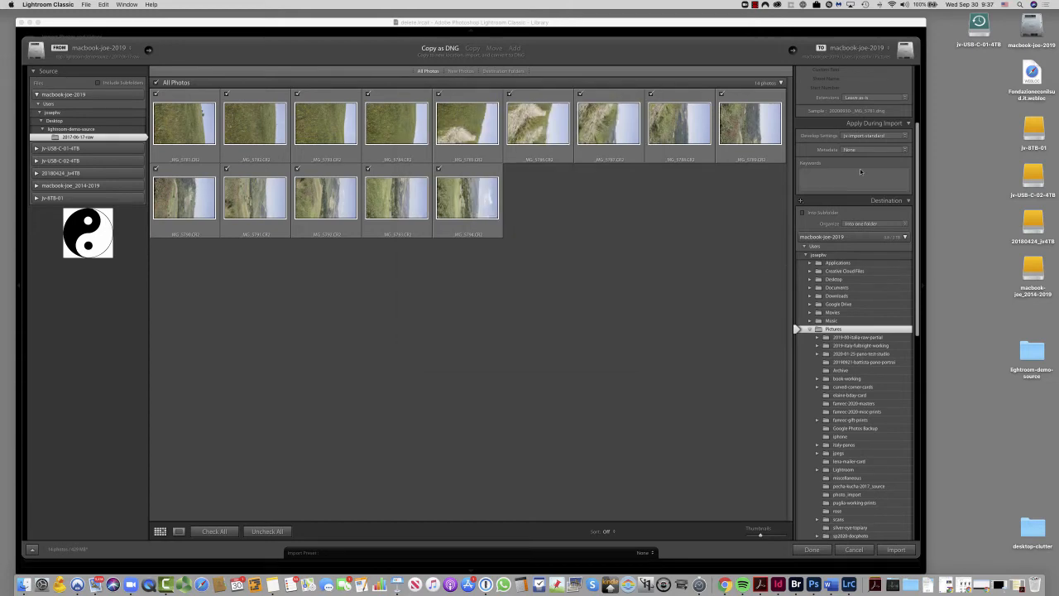
{"action": "left_click", "coordinate": [870, 151]}
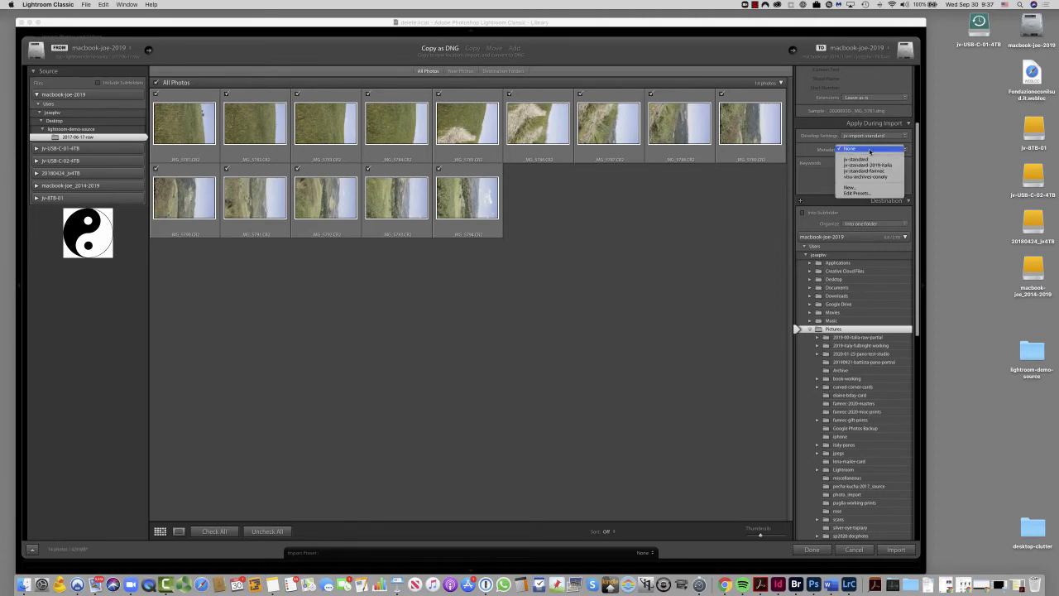
{"action": "left_click", "coordinate": [856, 159]}
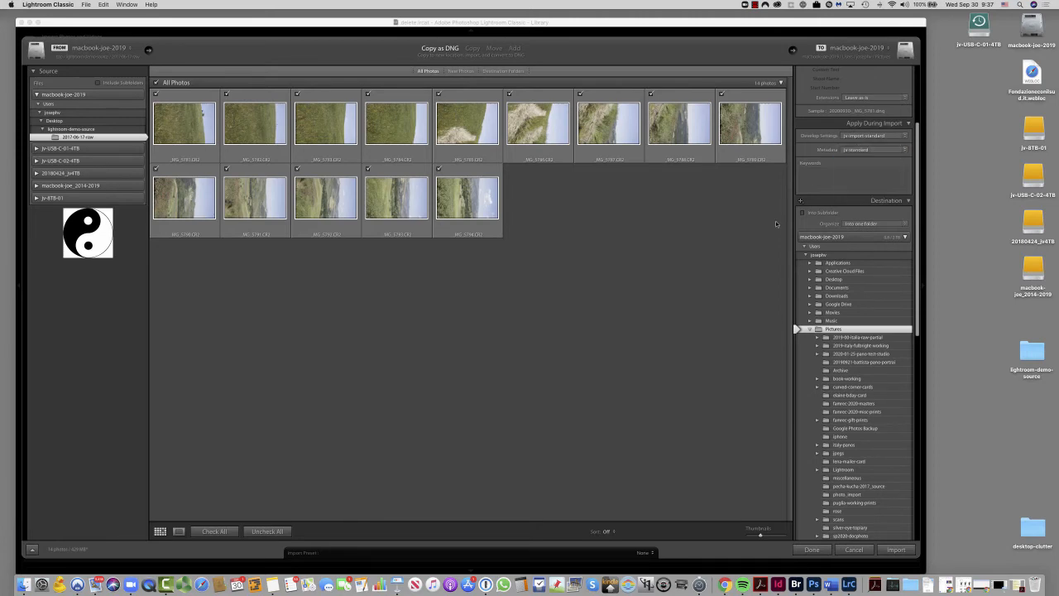
{"action": "left_click", "coordinate": [841, 184]}
- Organize the import into one folder and set its destination to 2017-06-17-dng inside lightroom-demo on the jv-USB-C-02-4TB drive
{"action": "left_click", "coordinate": [887, 225]}
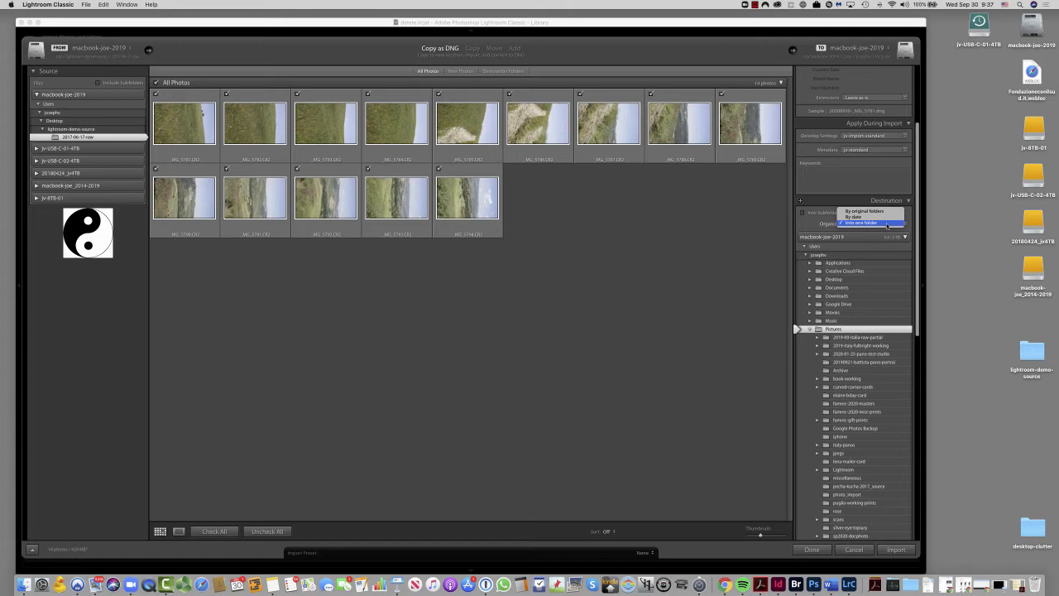
{"action": "left_click", "coordinate": [889, 224]}
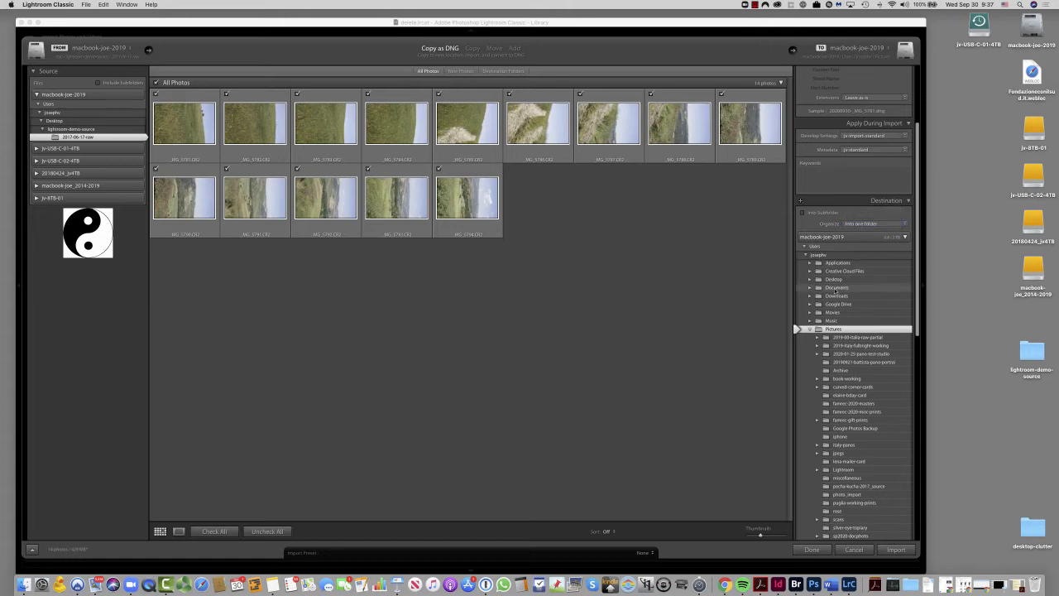
{"action": "left_click", "coordinate": [811, 255]}
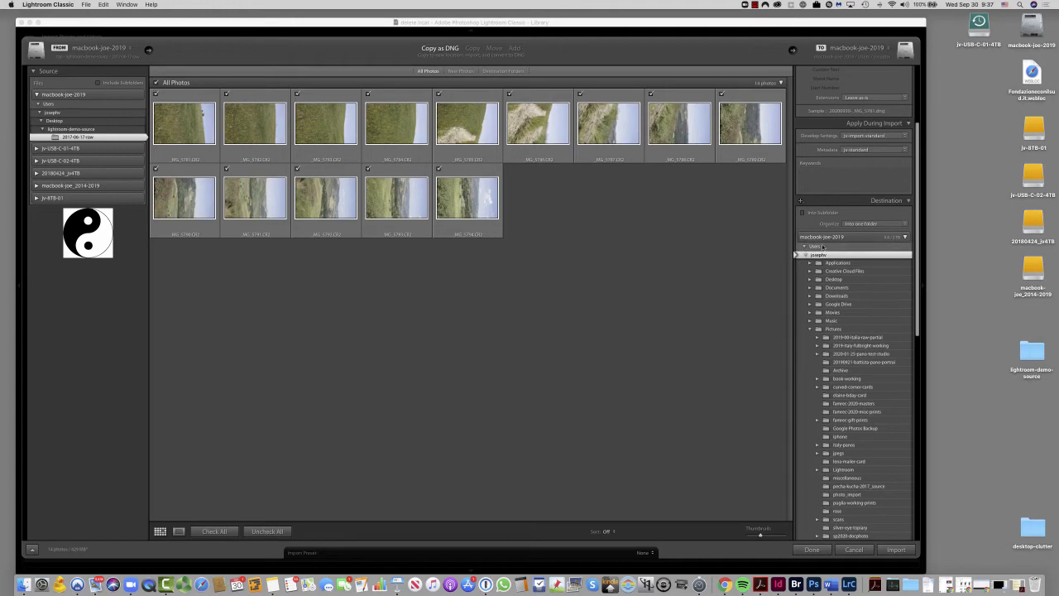
{"action": "left_click", "coordinate": [906, 237]}
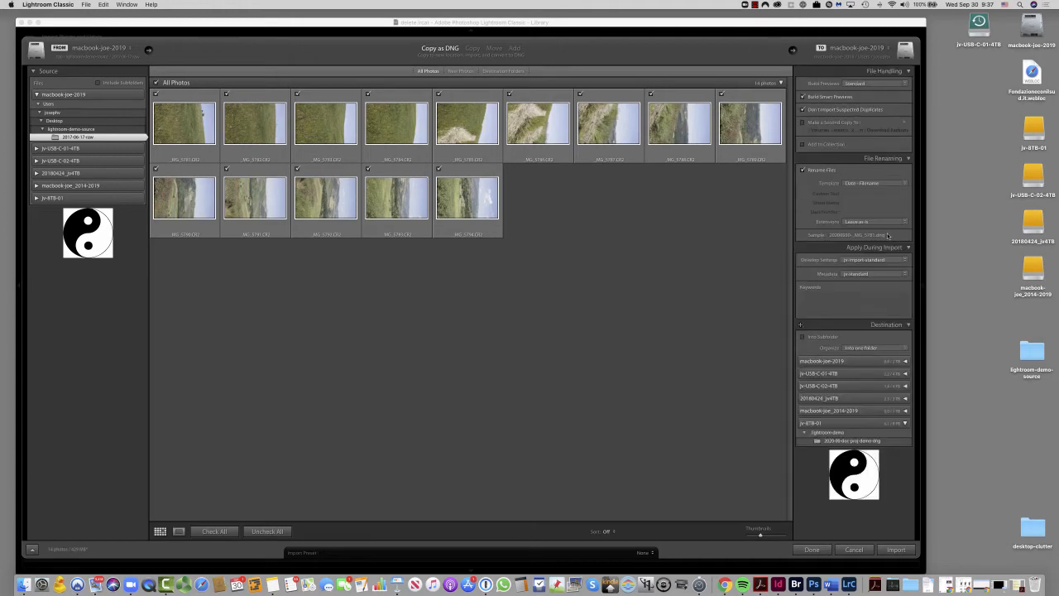
{"action": "key", "text": "super+Tab"}
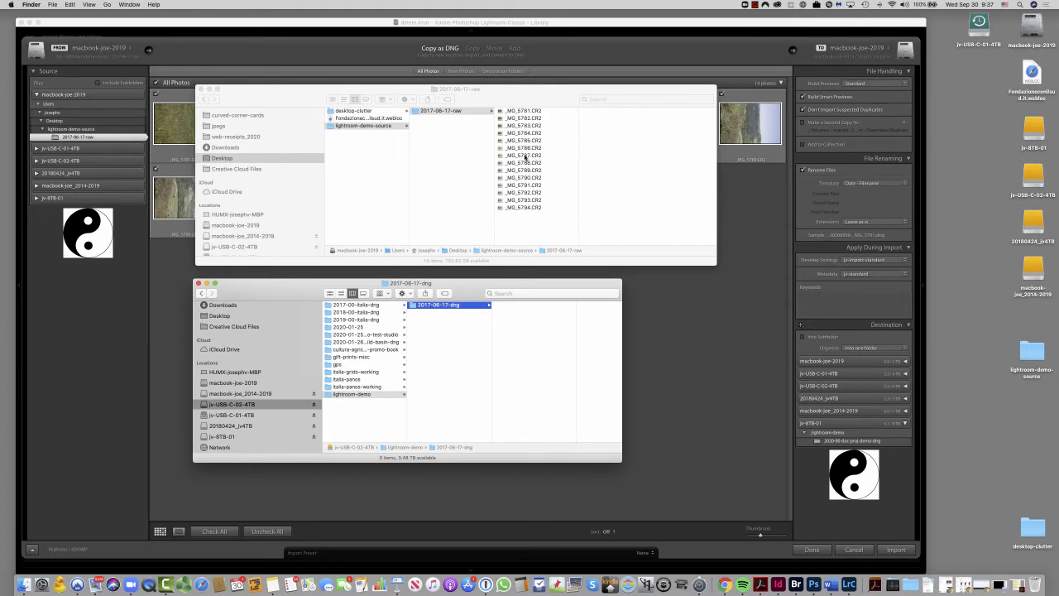
{"action": "key", "text": "super+Tab"}
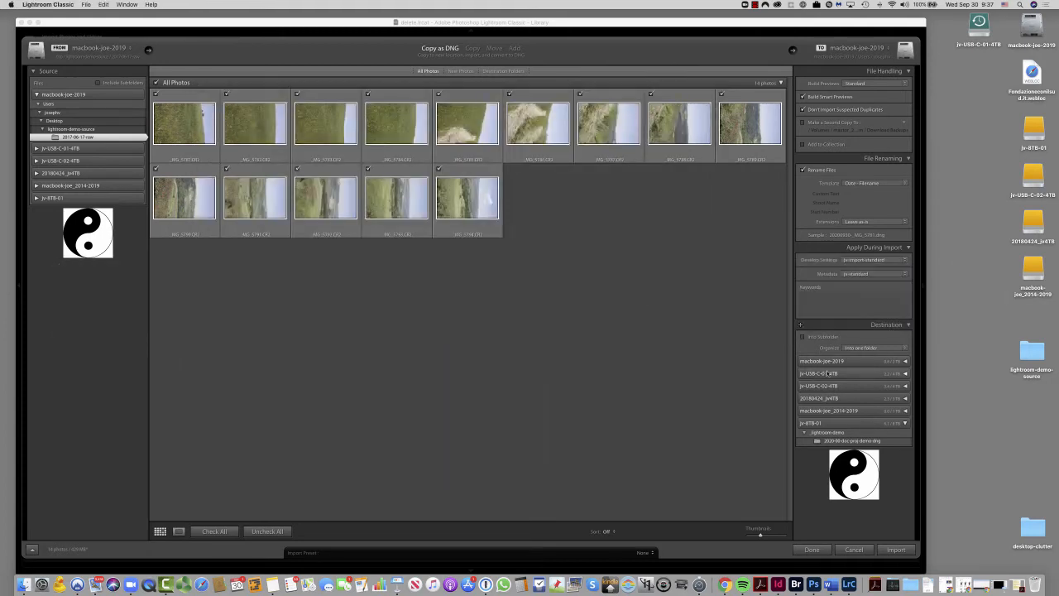
{"action": "left_click", "coordinate": [905, 387]}
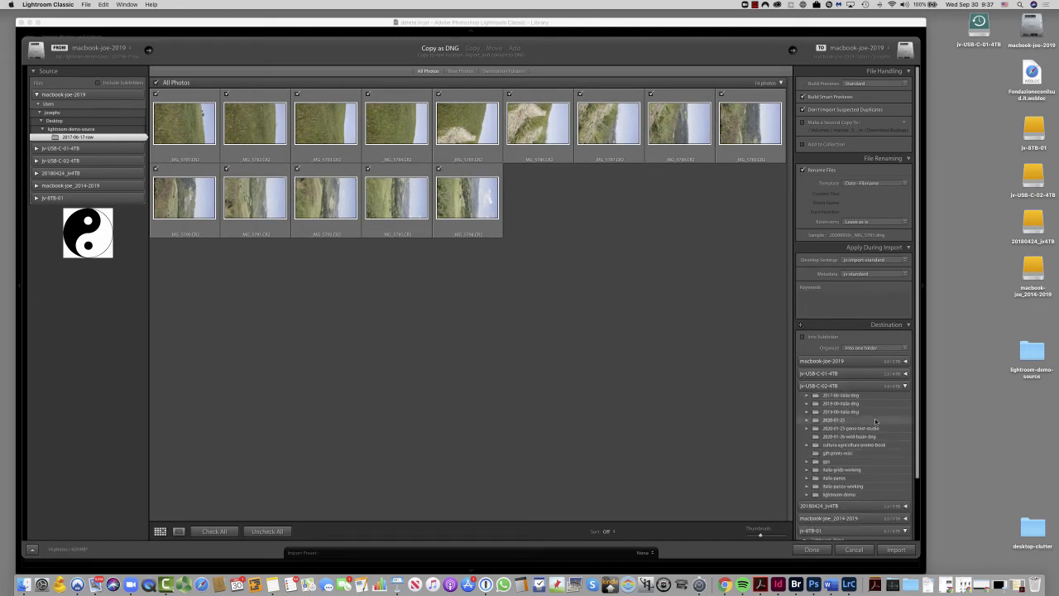
{"action": "scroll", "coordinate": [869, 431], "scroll_direction": "down", "scroll_amount": 1}
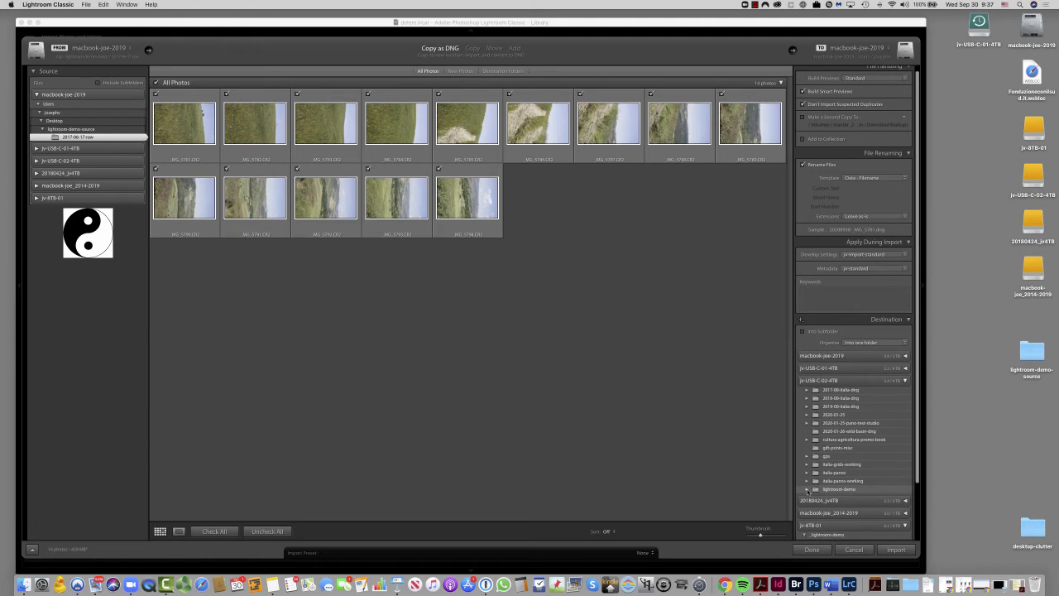
{"action": "left_click", "coordinate": [808, 491]}
{"action": "left_click", "coordinate": [836, 498]}
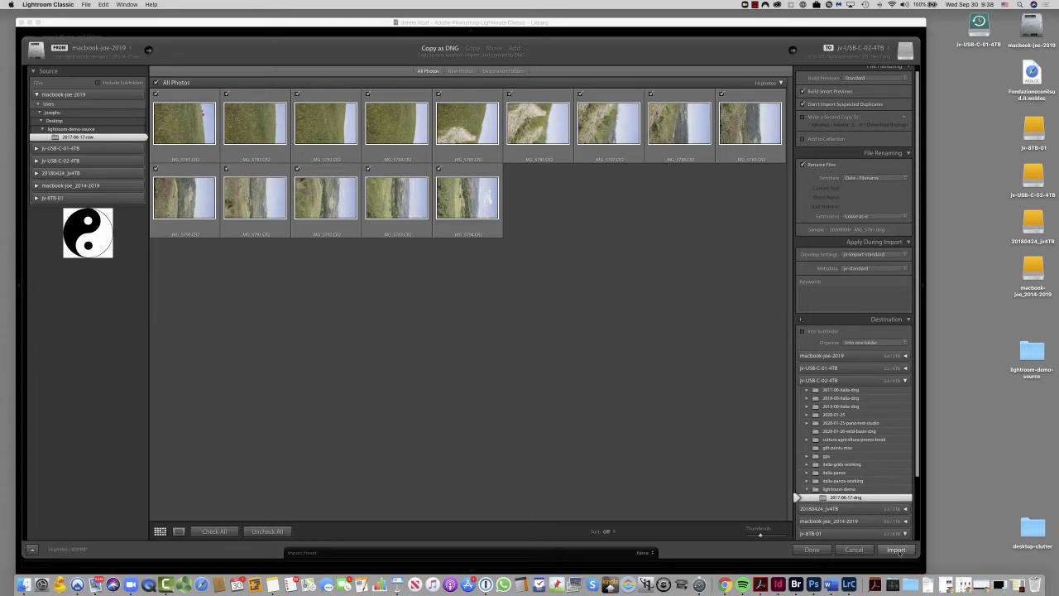
- Import the photos and check their DNG conversion in the 2017-06-17-dng folder in Finder
{"action": "left_click", "coordinate": [897, 551]}
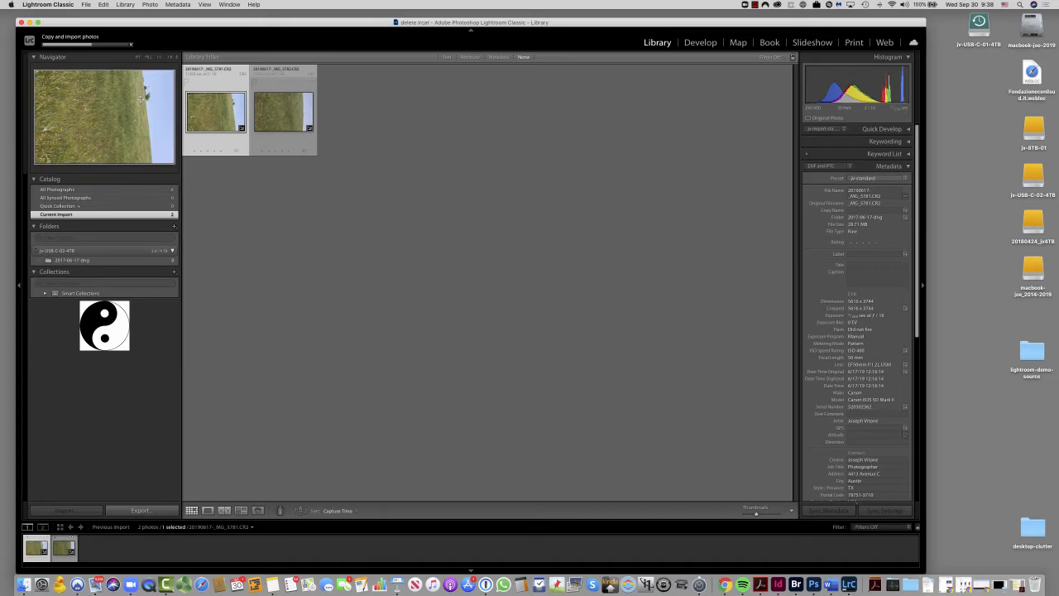
{"action": "key", "text": "super+Tab"}
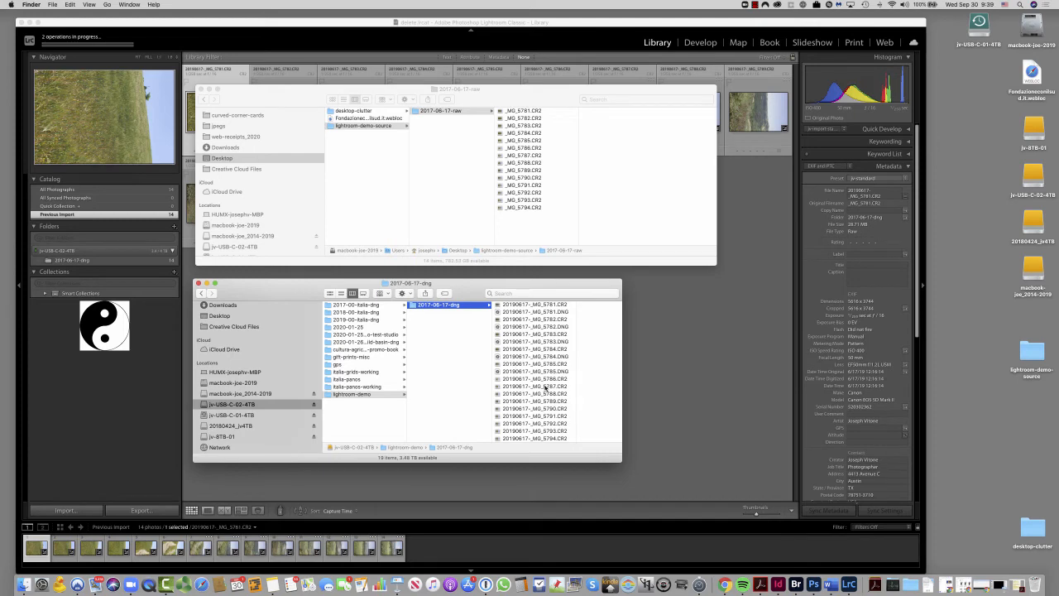
{"action": "left_click_drag", "start_coordinate": [617, 462], "coordinate": [623, 481]}
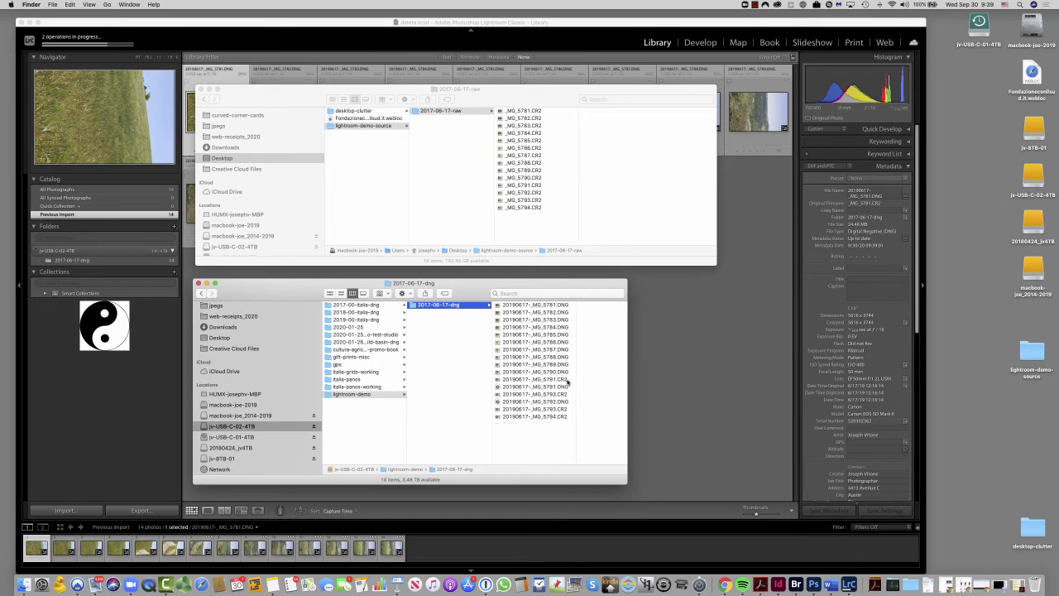
{"action": "left_click", "coordinate": [669, 387]}
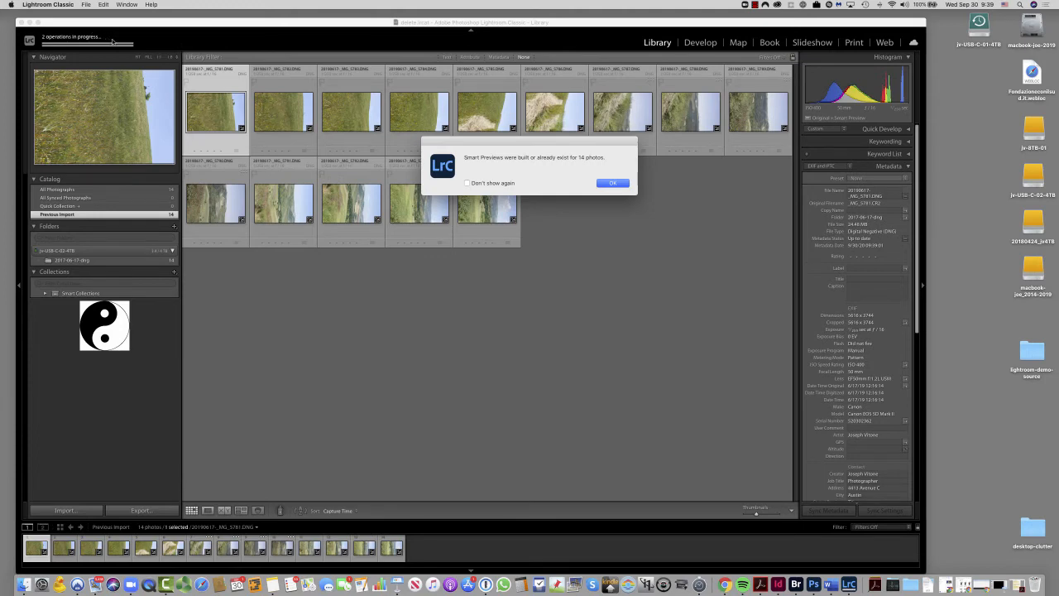
{"action": "left_click", "coordinate": [623, 185]}
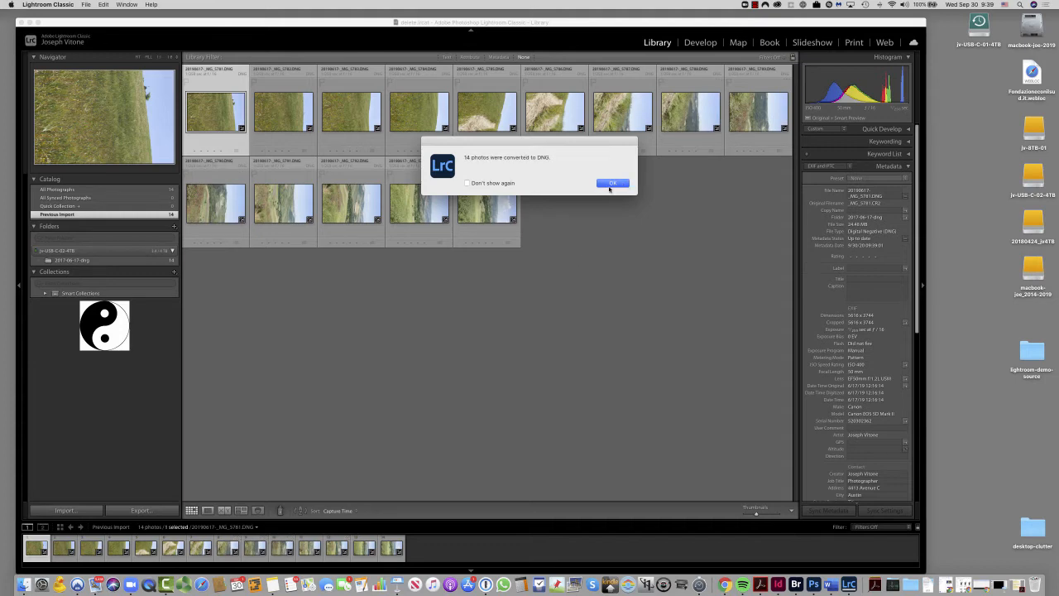
{"action": "left_click", "coordinate": [612, 184]}
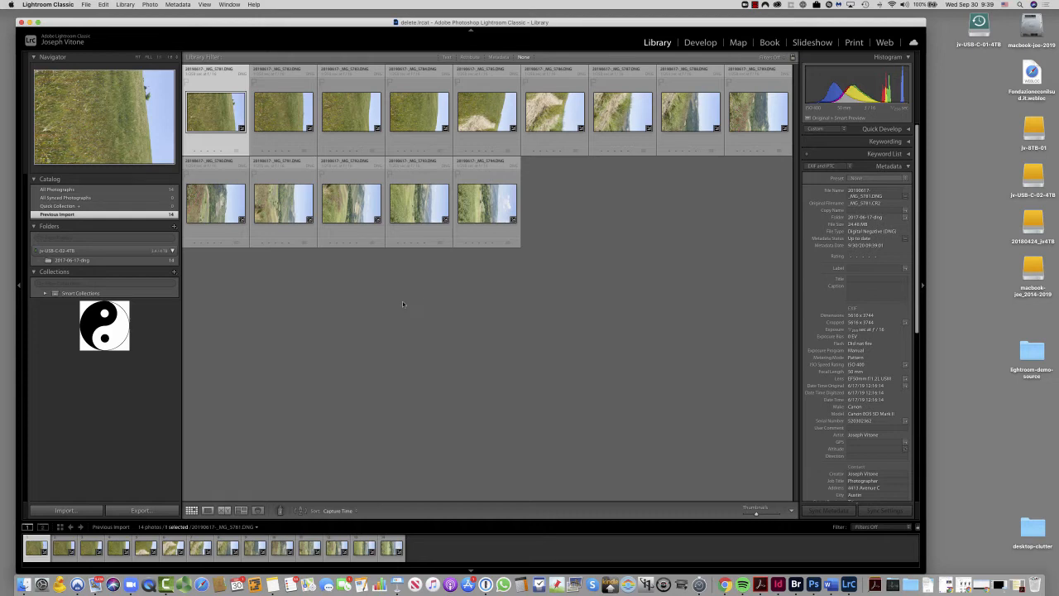
- Create a collection set named lightroom-demo
{"action": "left_click", "coordinate": [174, 273]}
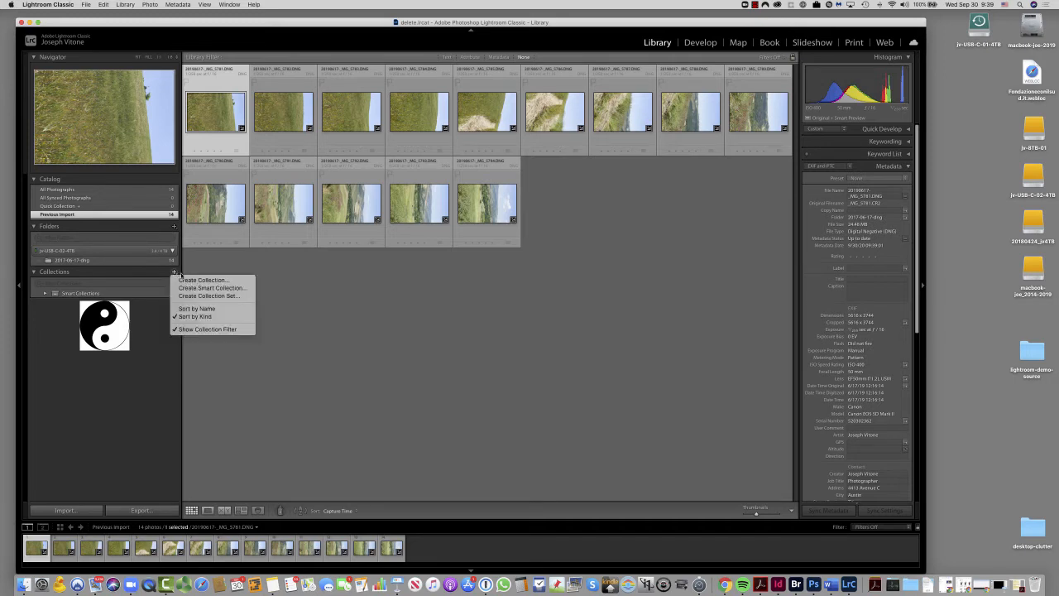
{"action": "left_click", "coordinate": [236, 296]}
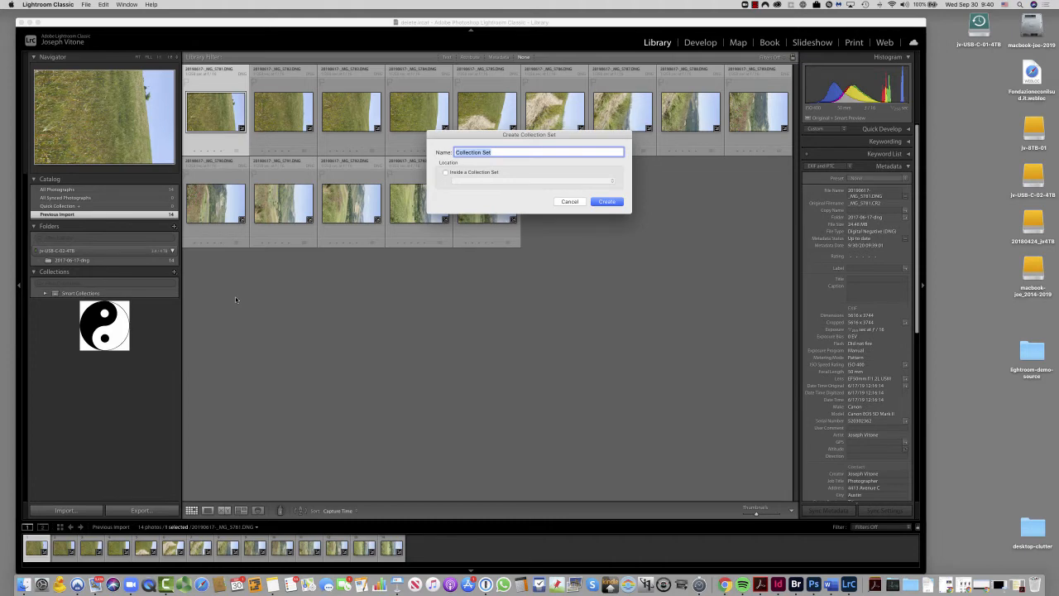
{"action": "type", "text": "lightroom-demo"}
{"action": "left_click", "coordinate": [617, 202]}
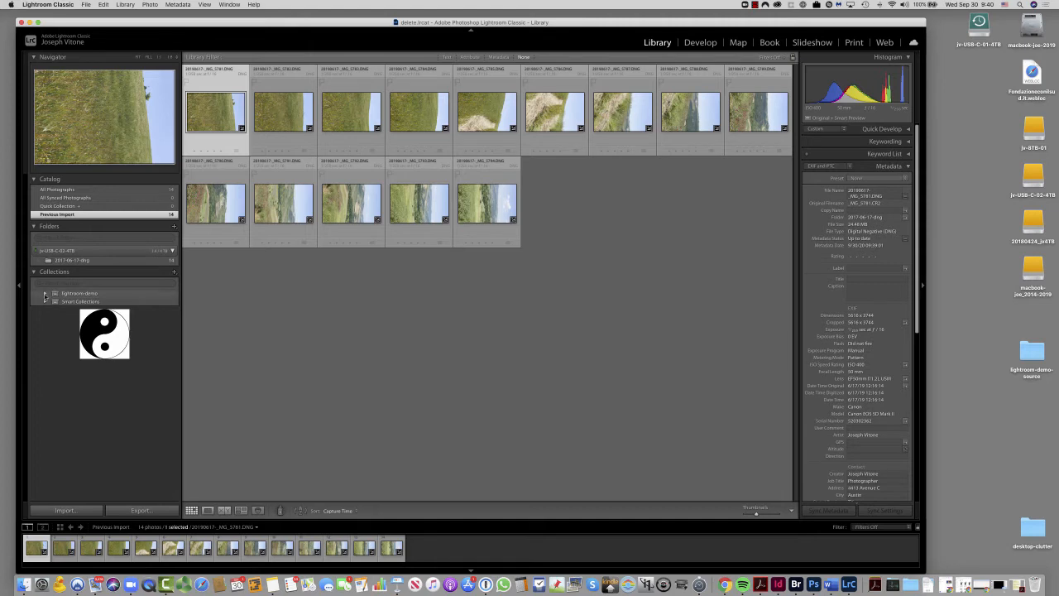
- Create an empty collection named 2019-06-17 inside the lightroom-demo collection set
{"action": "left_click", "coordinate": [58, 295]}
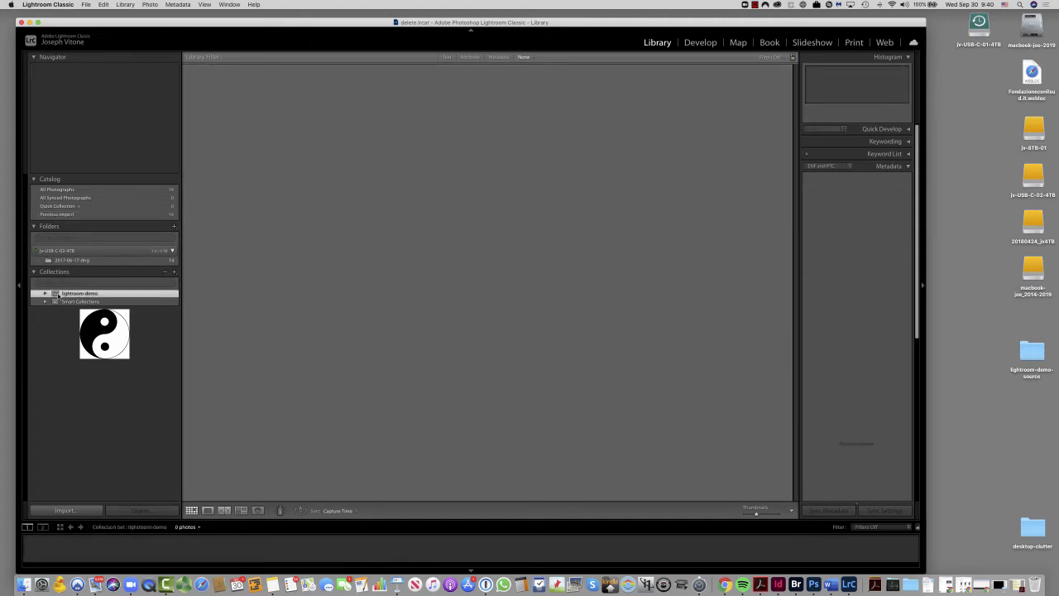
{"action": "left_click", "coordinate": [174, 273]}
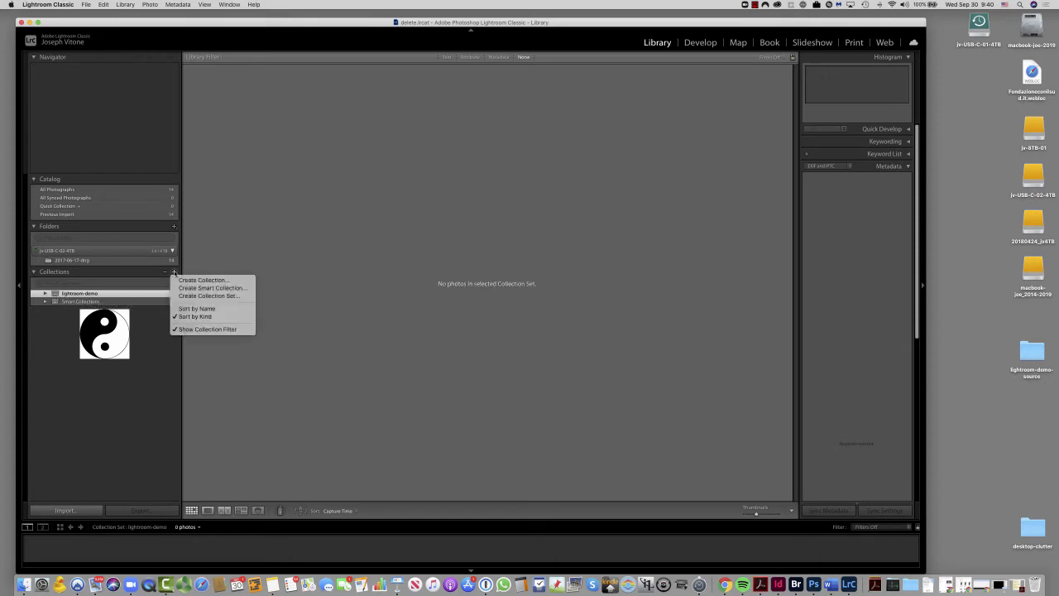
{"action": "left_click", "coordinate": [204, 280]}
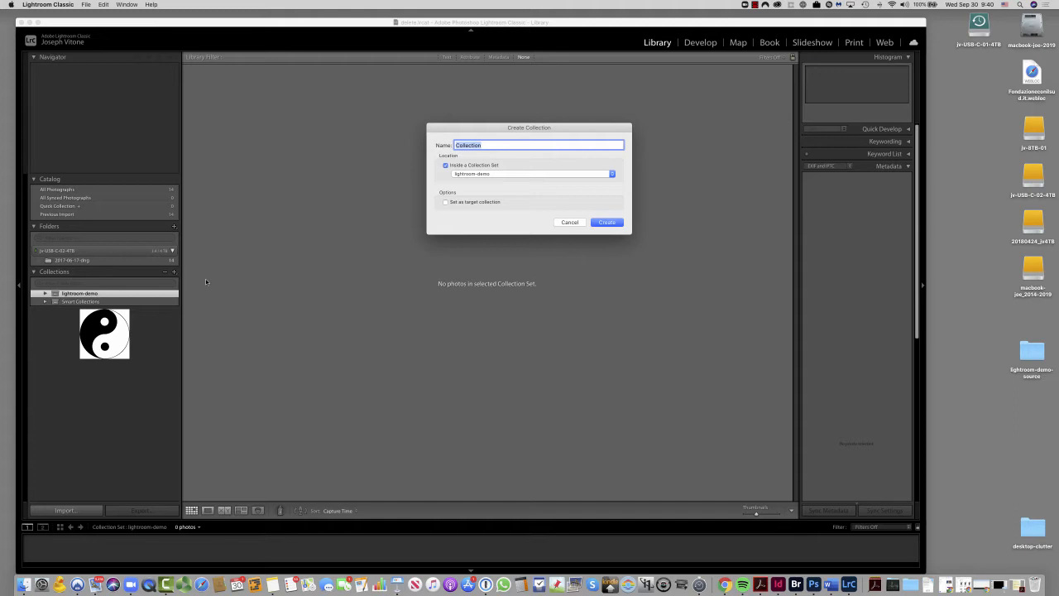
{"action": "type", "text": "2019-06-17"}
{"action": "left_click", "coordinate": [446, 165]}
{"action": "left_click", "coordinate": [451, 166]}
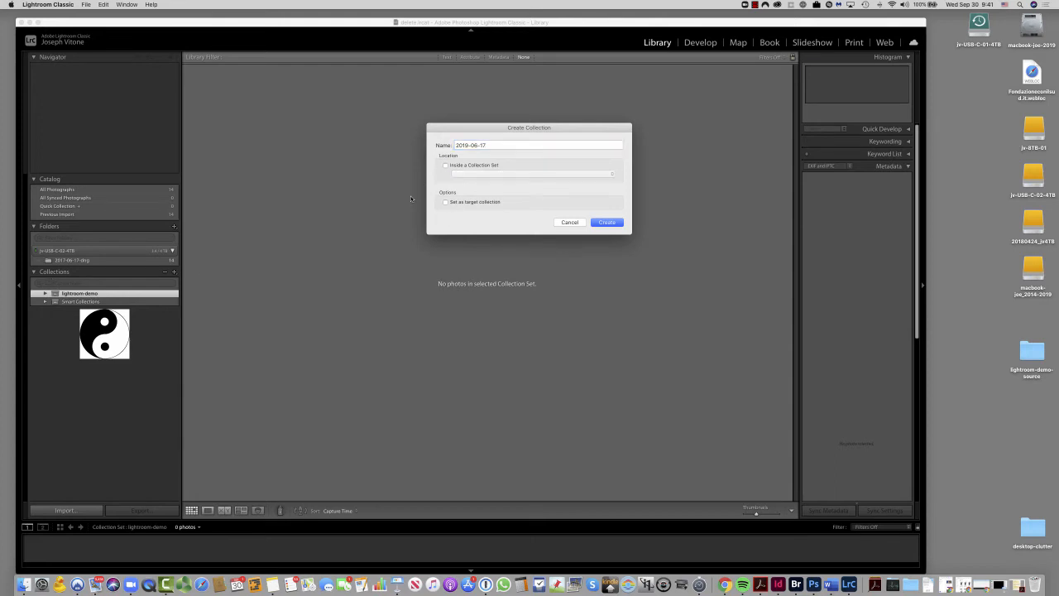
{"action": "left_click", "coordinate": [446, 165]}
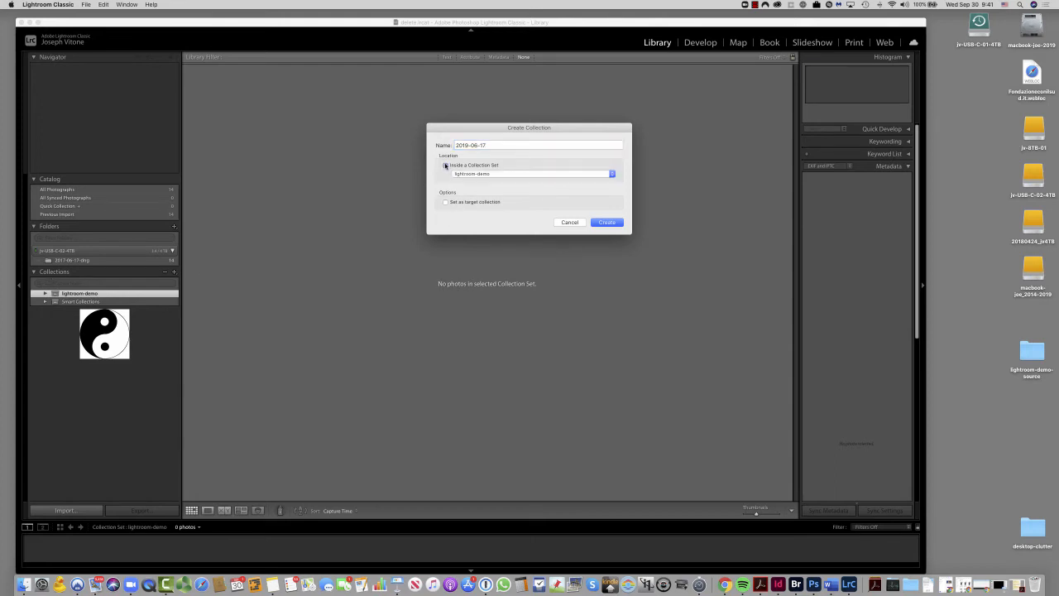
{"action": "left_click", "coordinate": [513, 177]}
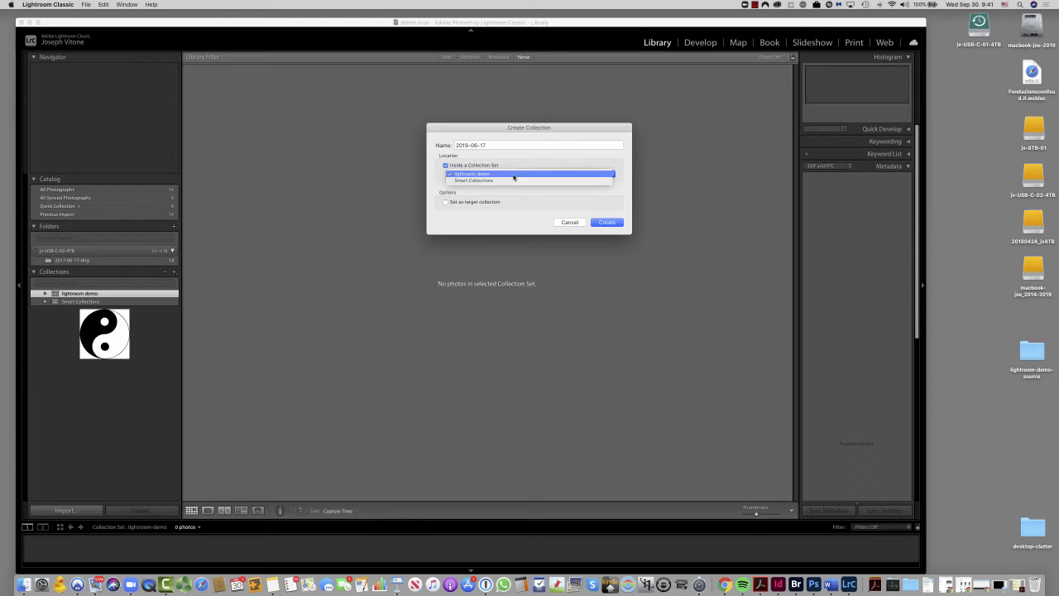
{"action": "left_click", "coordinate": [438, 176]}
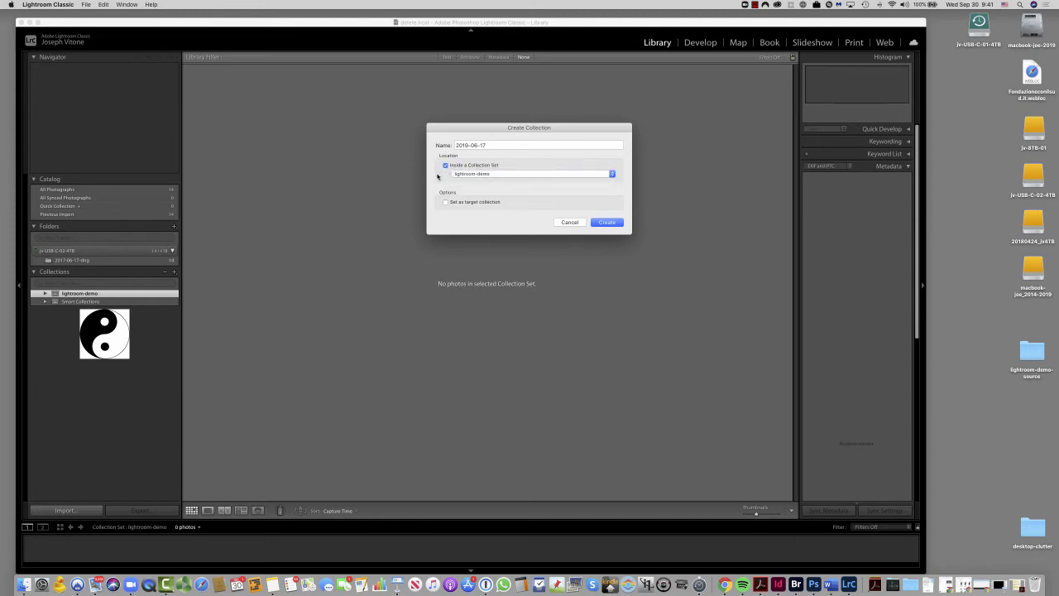
{"action": "left_click", "coordinate": [607, 223]}
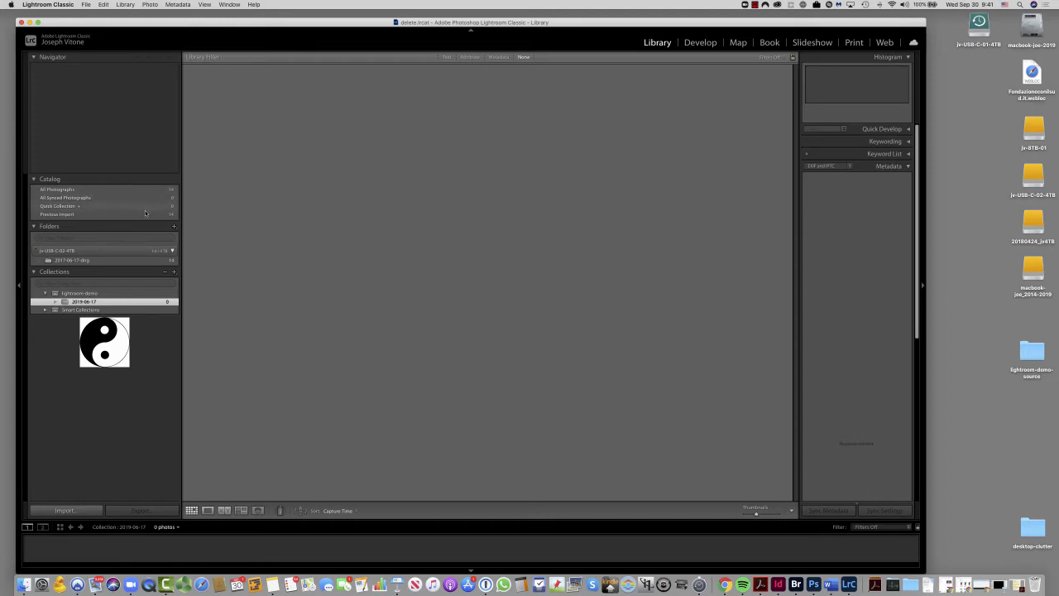
- Add all photos from the previous import to the 2019-06-17 collection
{"action": "left_click", "coordinate": [84, 215]}
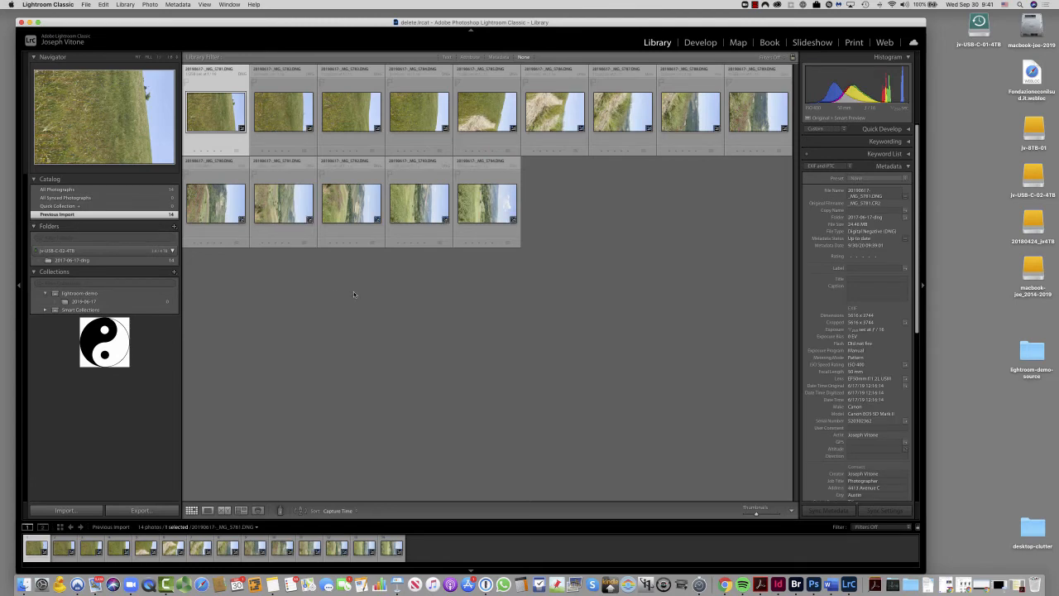
{"action": "key", "text": "super+a"}
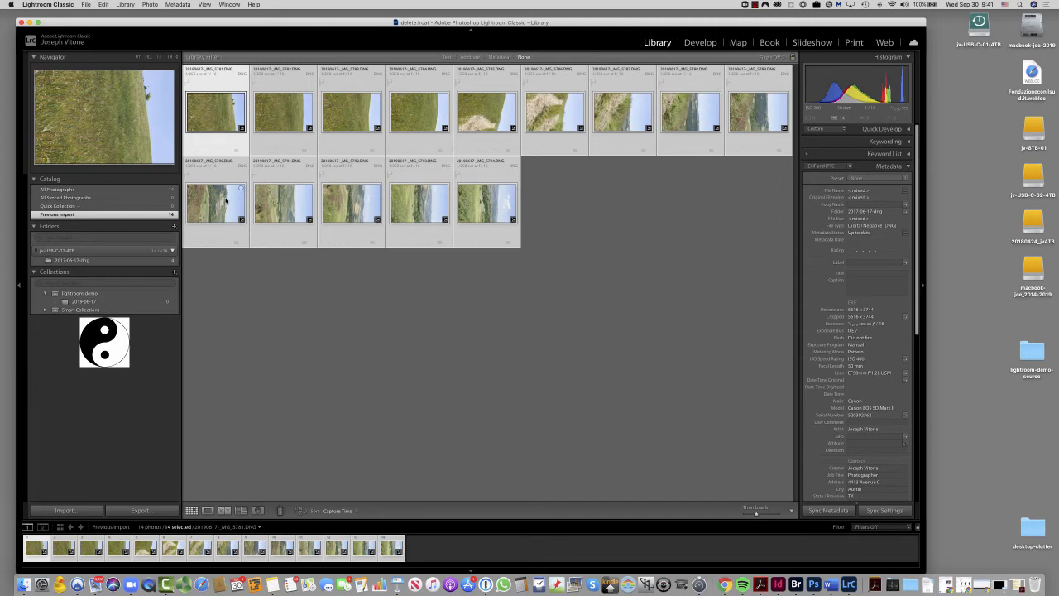
{"action": "left_click_drag", "start_coordinate": [225, 200], "coordinate": [98, 302]}
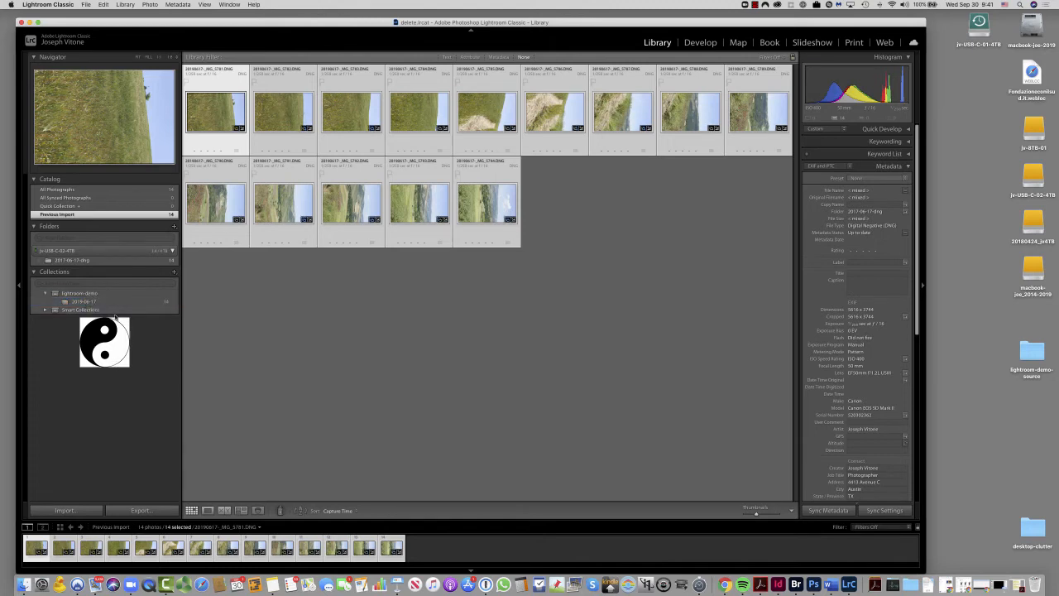
- Rotate all photos in the 2019-06-17 collection counterclockwise into portrait orientation, and clear the selection
{"action": "left_click", "coordinate": [112, 301]}
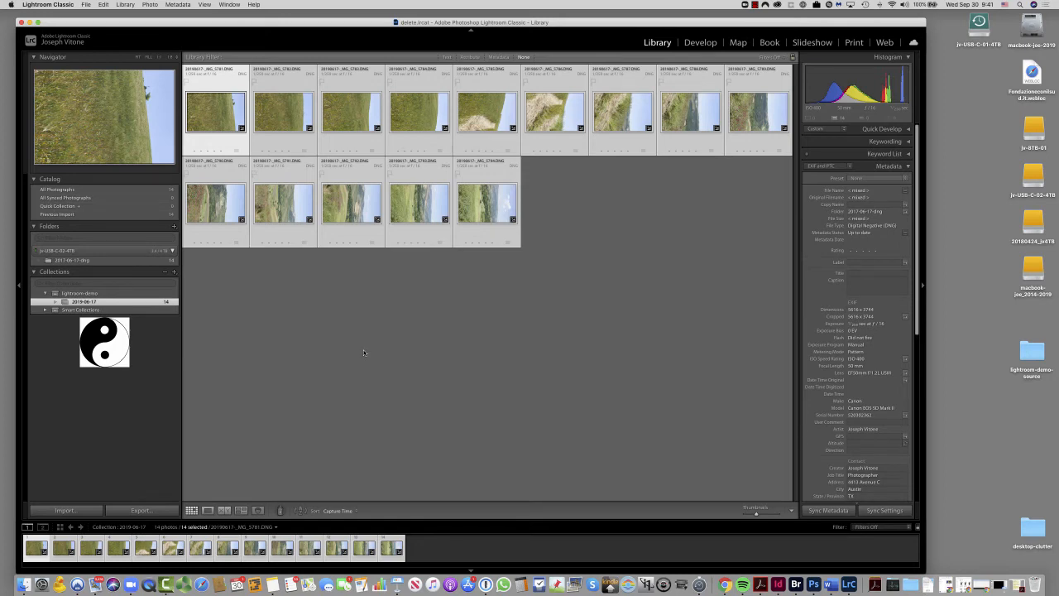
{"action": "key", "text": "super+bracketleft"}
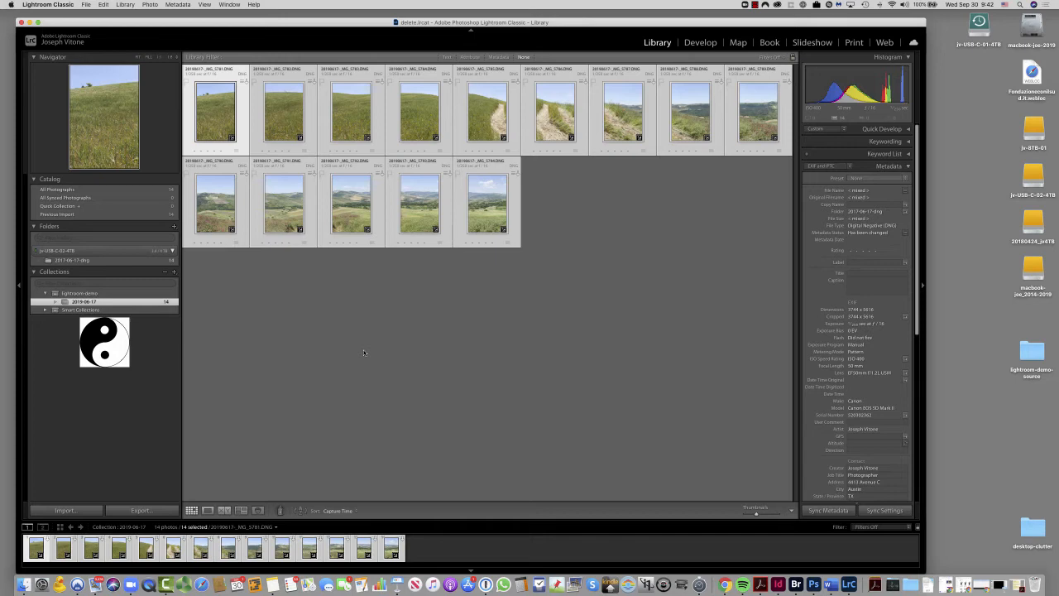
{"action": "left_click", "coordinate": [365, 350]}
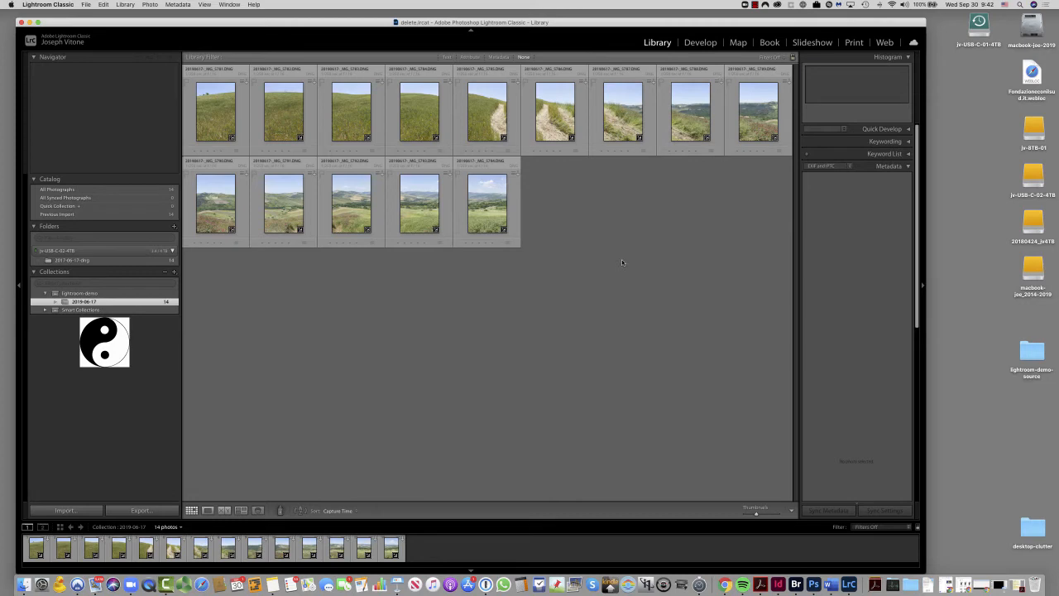
- Create a collection named 2019-06-17-roads inside lightroom-demo from the selected photos _MG_5785 through _MG_5788
{"action": "left_click", "coordinate": [471, 116]}
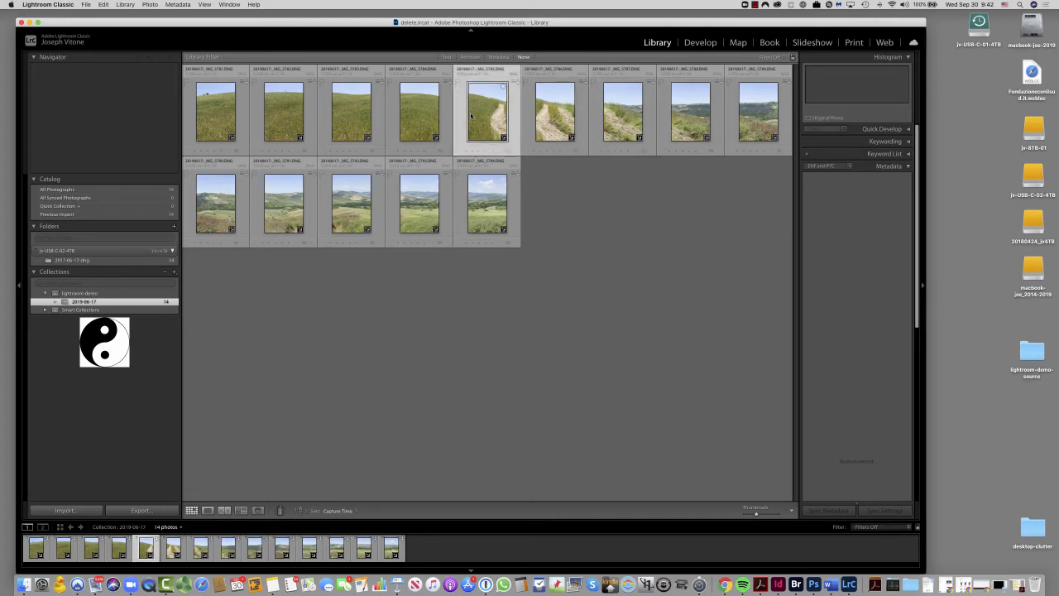
{"action": "left_click", "coordinate": [677, 120], "text": "shift"}
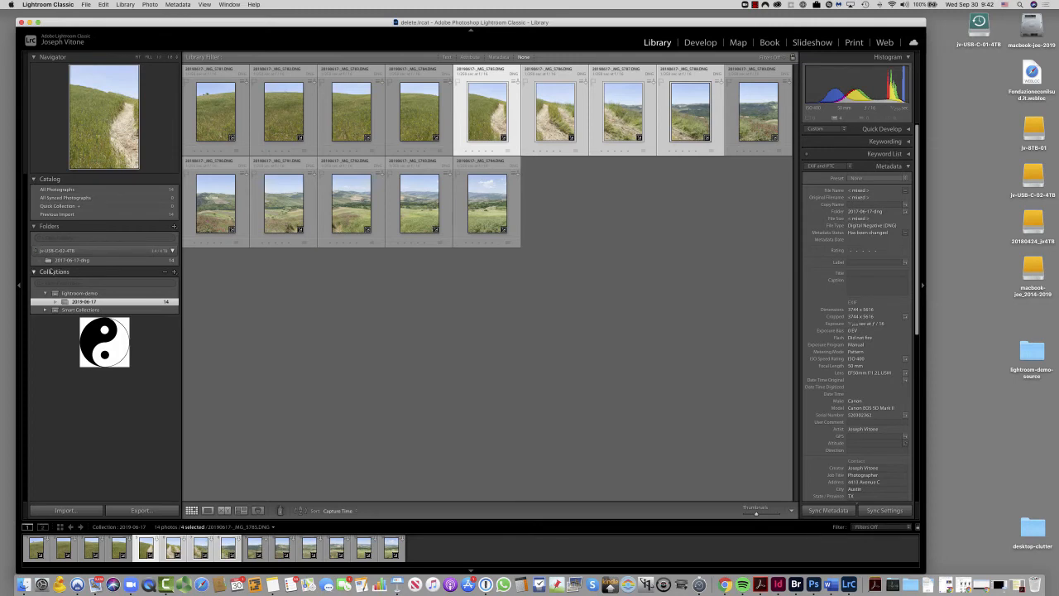
{"action": "left_click", "coordinate": [174, 272]}
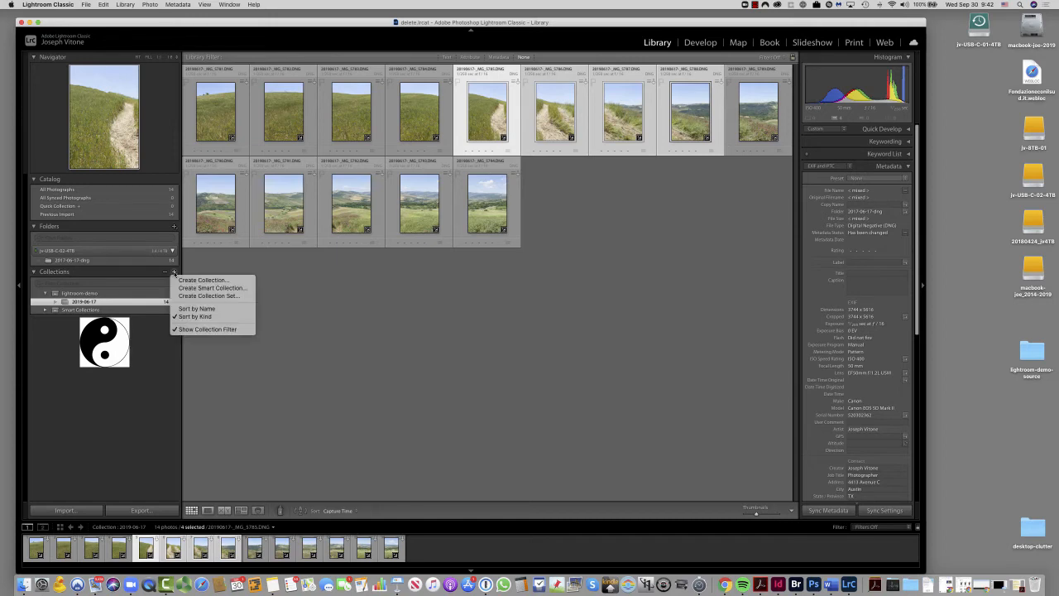
{"action": "left_click", "coordinate": [189, 280]}
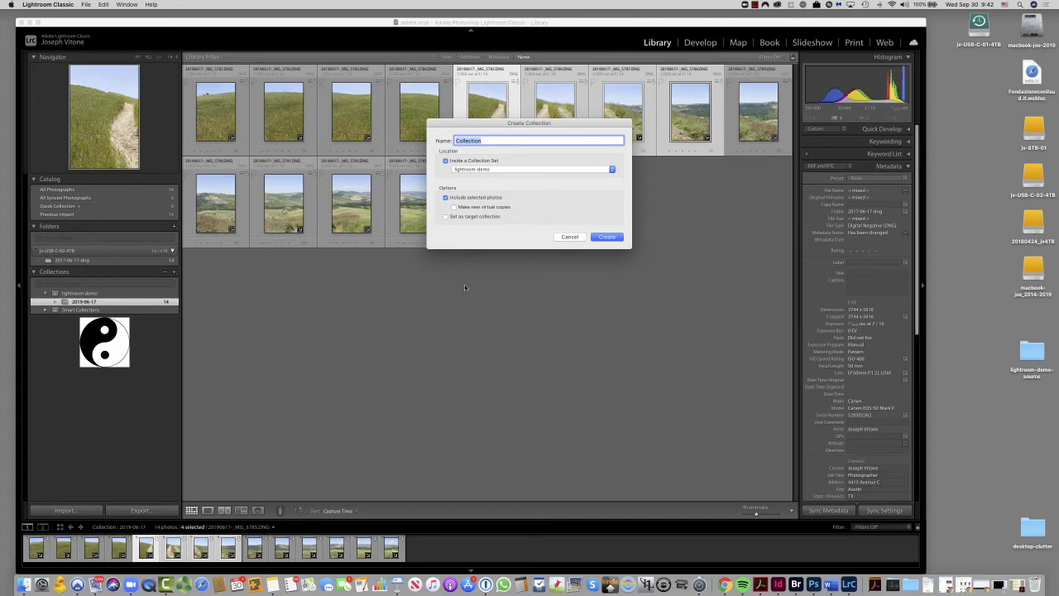
{"action": "type", "text": "2019-06-17"}
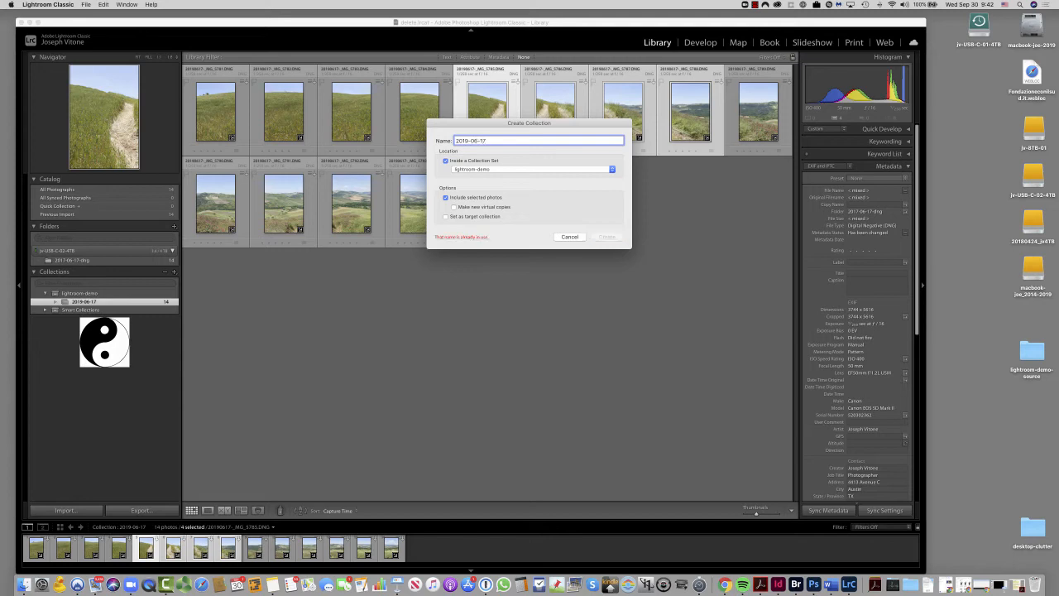
{"action": "type", "text": "-roads"}
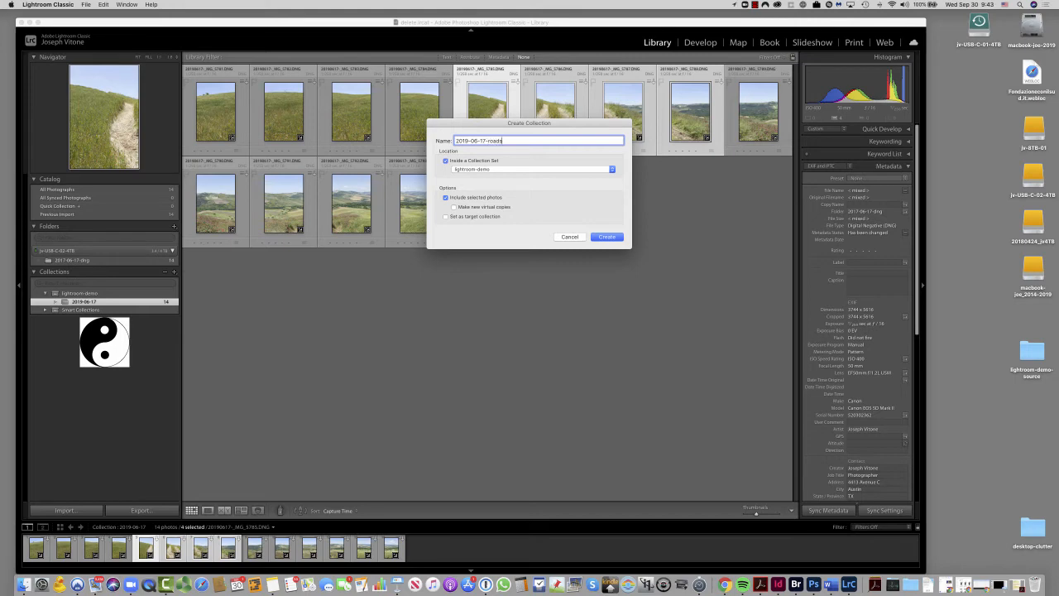
{"action": "key", "text": "Return"}
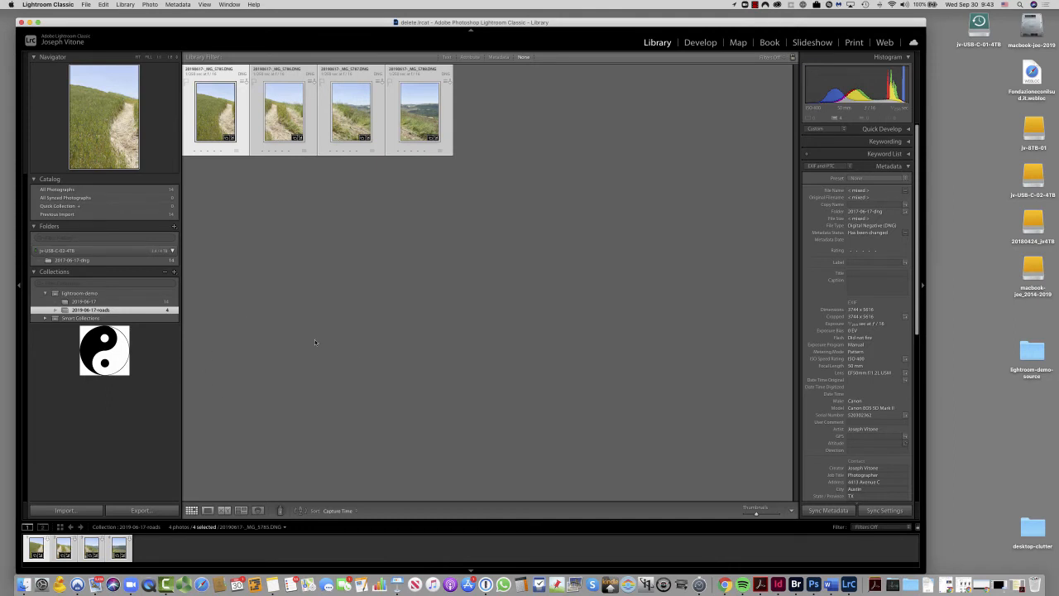
- Remove photo _MG_5788 from the 2019-06-17-roads collection
{"action": "left_click", "coordinate": [357, 296]}
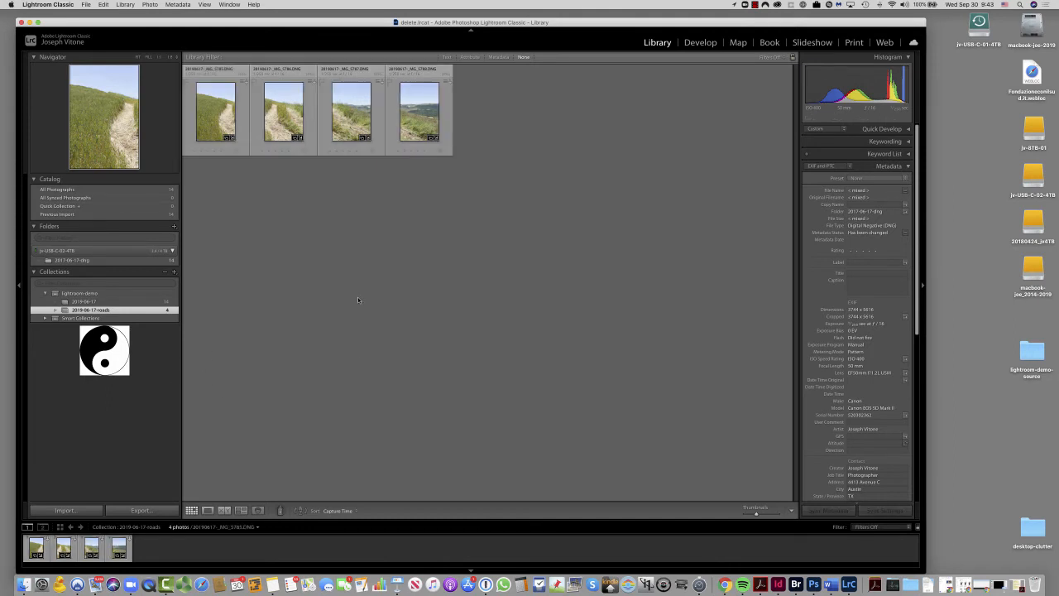
{"action": "left_click", "coordinate": [426, 110]}
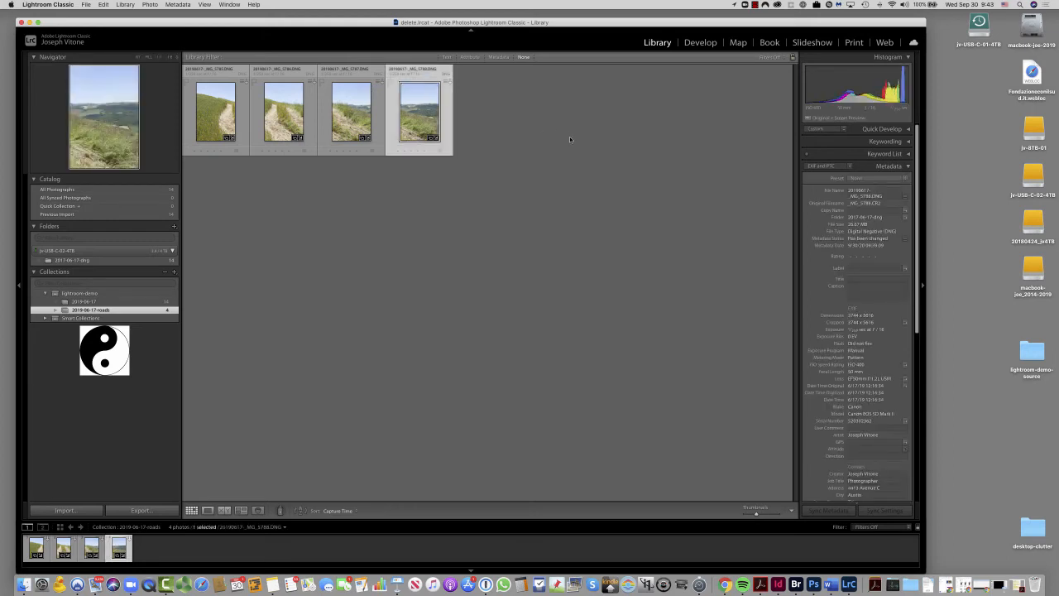
{"action": "key", "text": "Delete"}
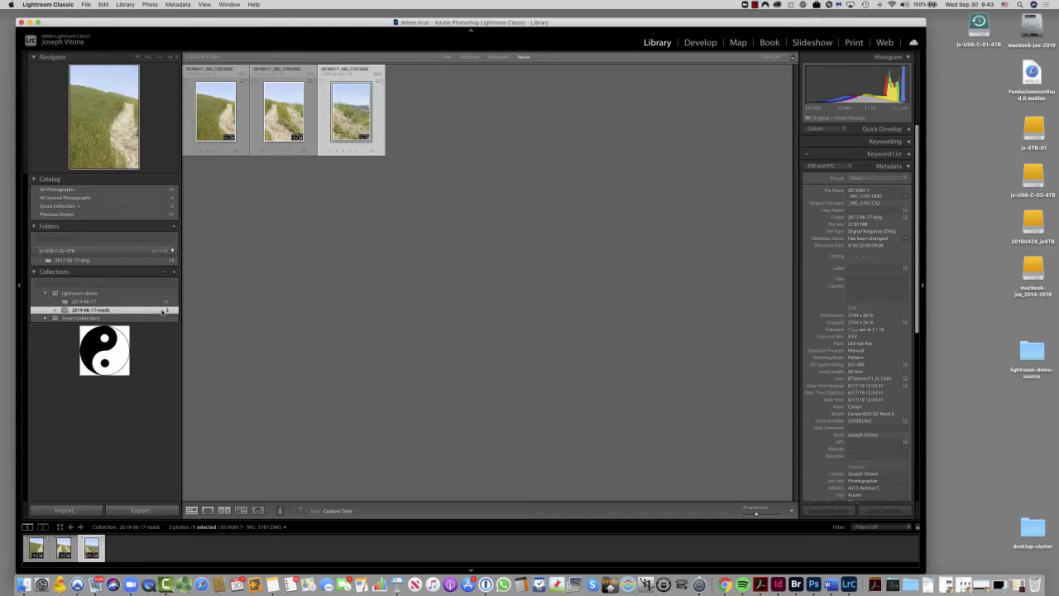
- Add photo _MG_5788 from the 2019-06-17 collection back to 2019-06-17-roads and check that collection
{"action": "left_click", "coordinate": [157, 302]}
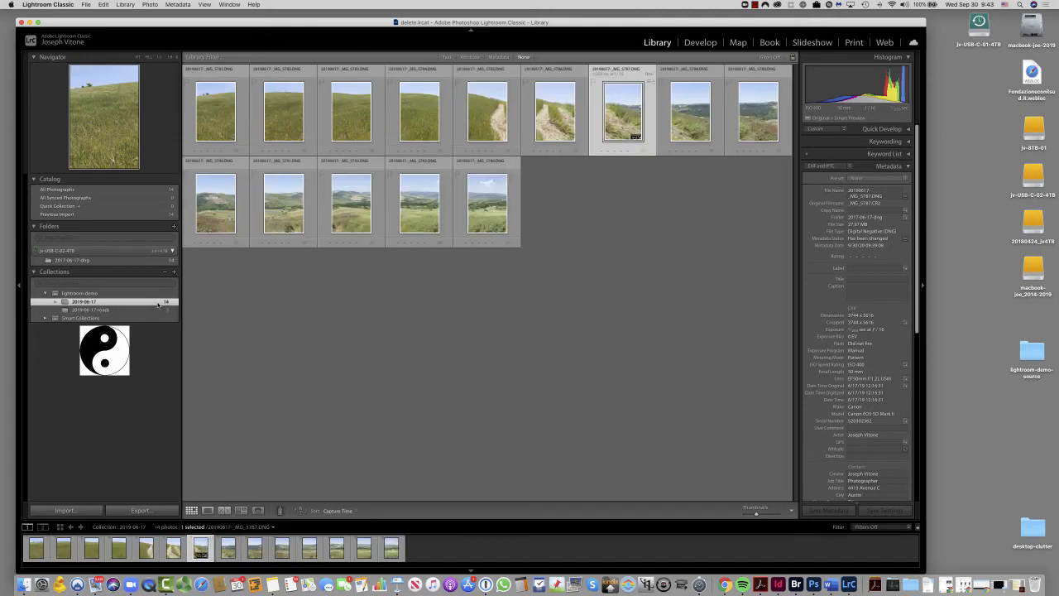
{"action": "left_click", "coordinate": [691, 118]}
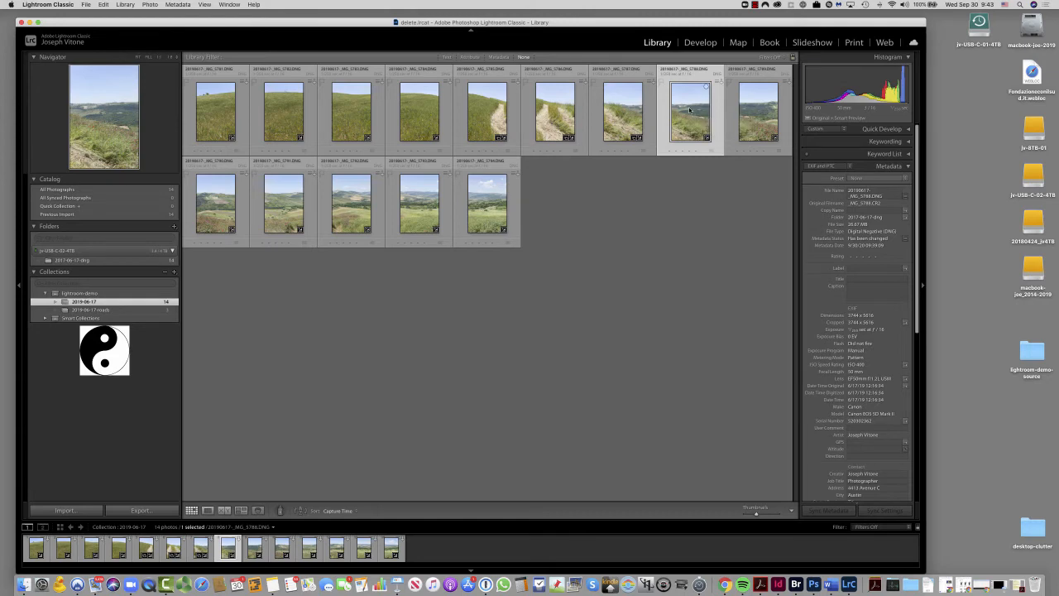
{"action": "left_click_drag", "start_coordinate": [690, 109], "coordinate": [141, 312]}
{"action": "left_click", "coordinate": [116, 310]}
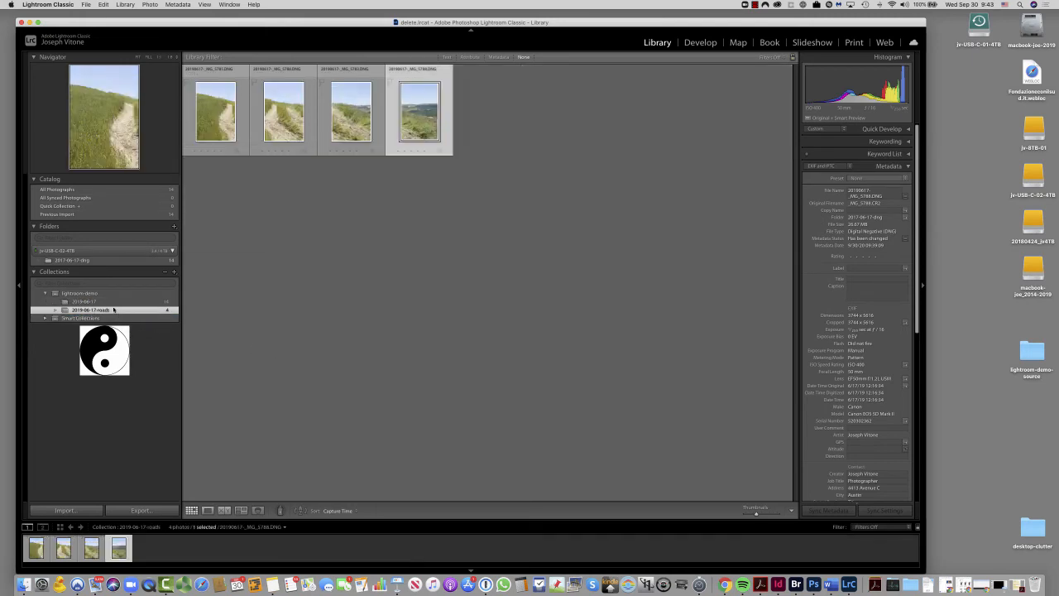
- Give the first photo in the 2019-06-17 collection, _MG_5781, the metadata title "grass to the left"
{"action": "left_click", "coordinate": [95, 302]}
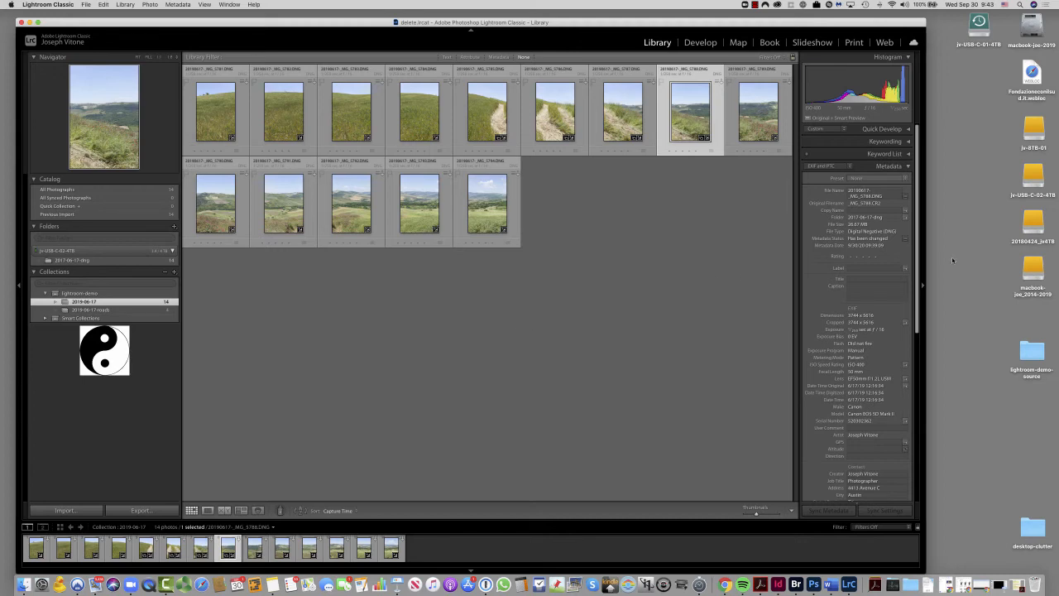
{"action": "scroll", "coordinate": [915, 271], "scroll_direction": "down", "scroll_amount": 3}
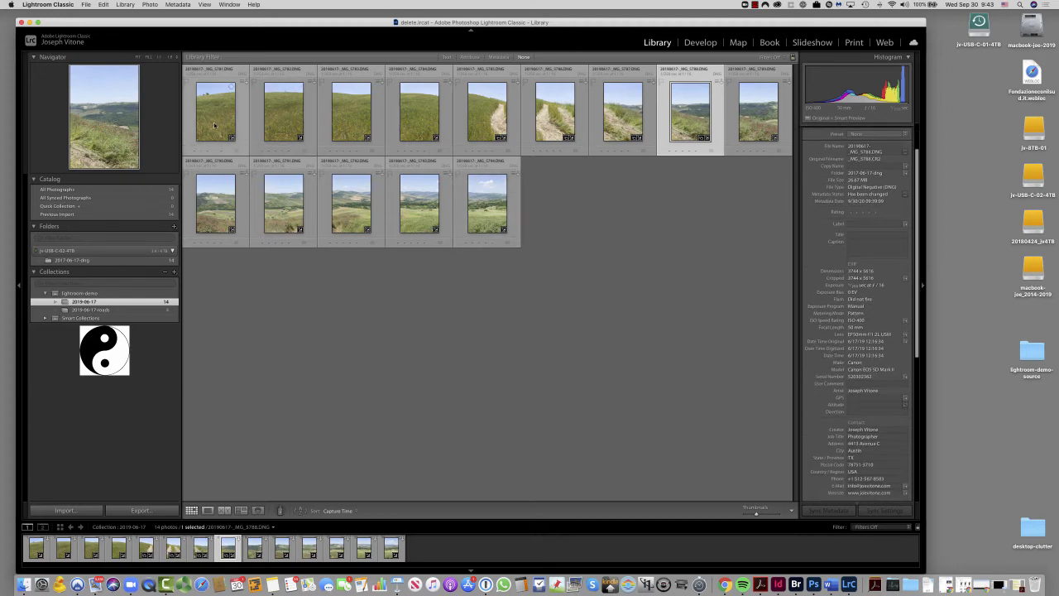
{"action": "left_click", "coordinate": [221, 121]}
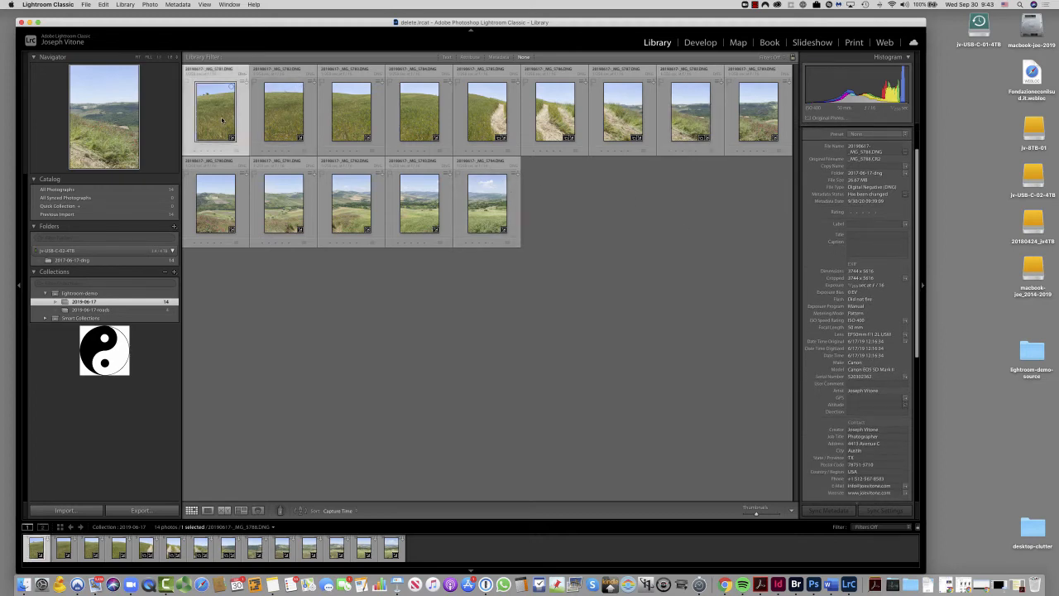
{"action": "left_click", "coordinate": [861, 235]}
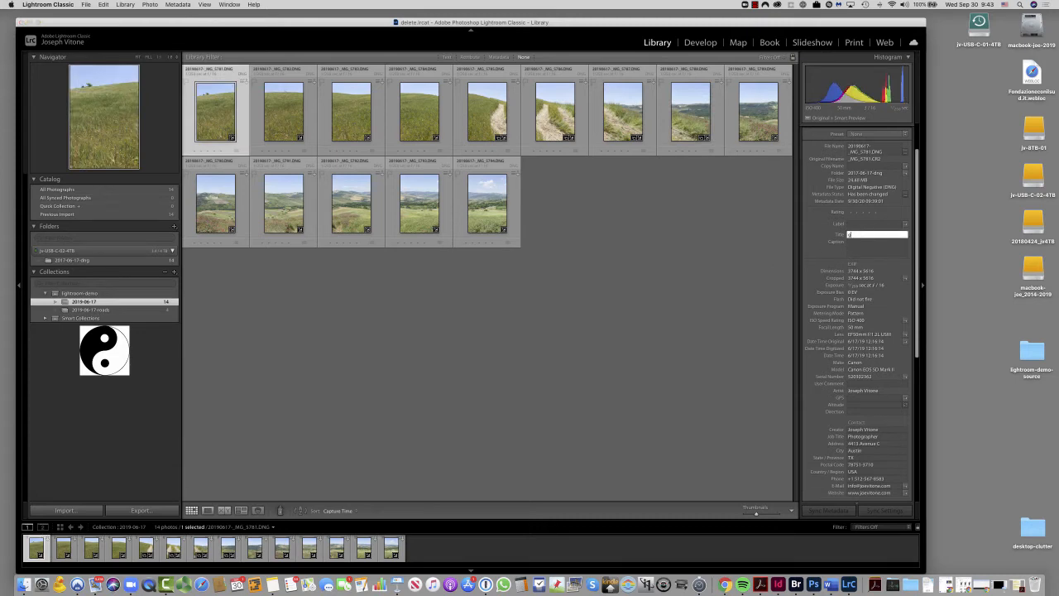
{"action": "type", "text": "grass to the left"}
- Caption photo _MG_5781 with "This is a picture of grass on the left of a larger panorama"
{"action": "left_click", "coordinate": [858, 243]}
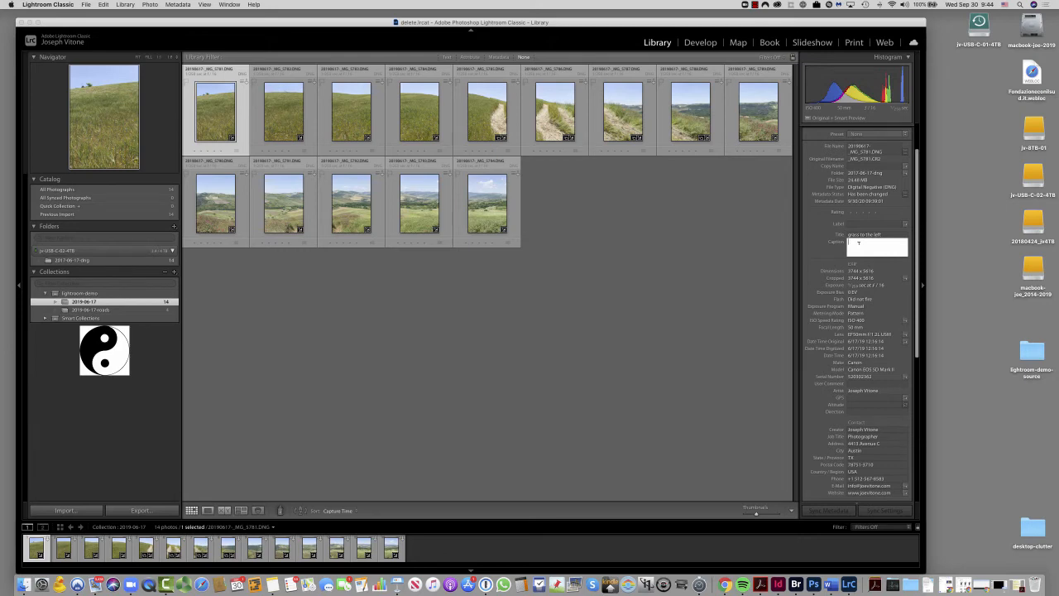
{"action": "type", "text": "This is a picture of grass on the lef"}
{"action": "key", "text": "BackSpace"}
{"action": "type", "text": "ft of a larger panorama"}
{"action": "left_click", "coordinate": [240, 121]}
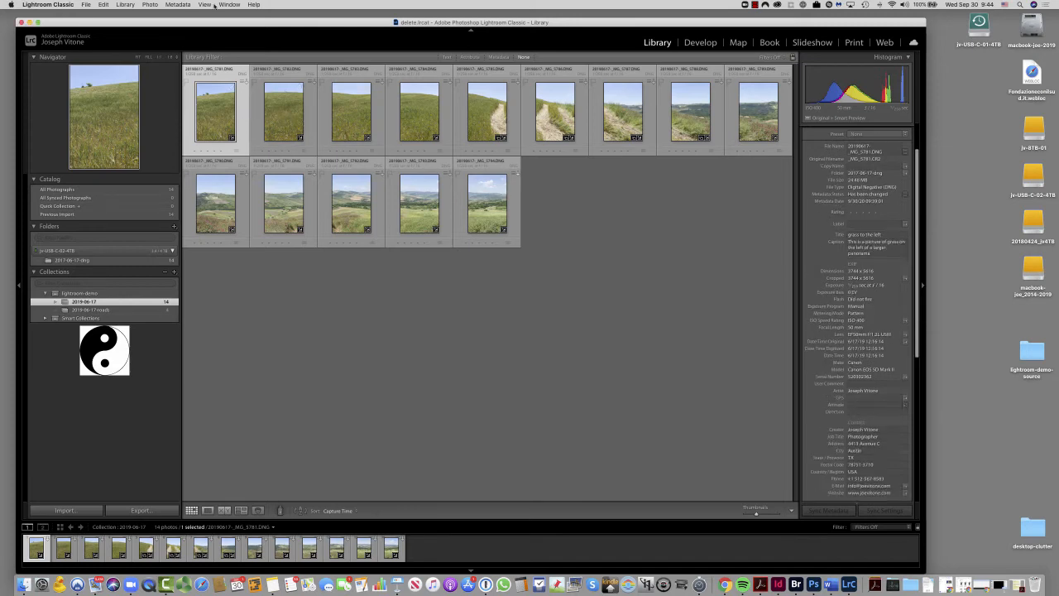
- Save the metadata of photo _MG_5781 to its file
{"action": "left_click", "coordinate": [187, 4]}
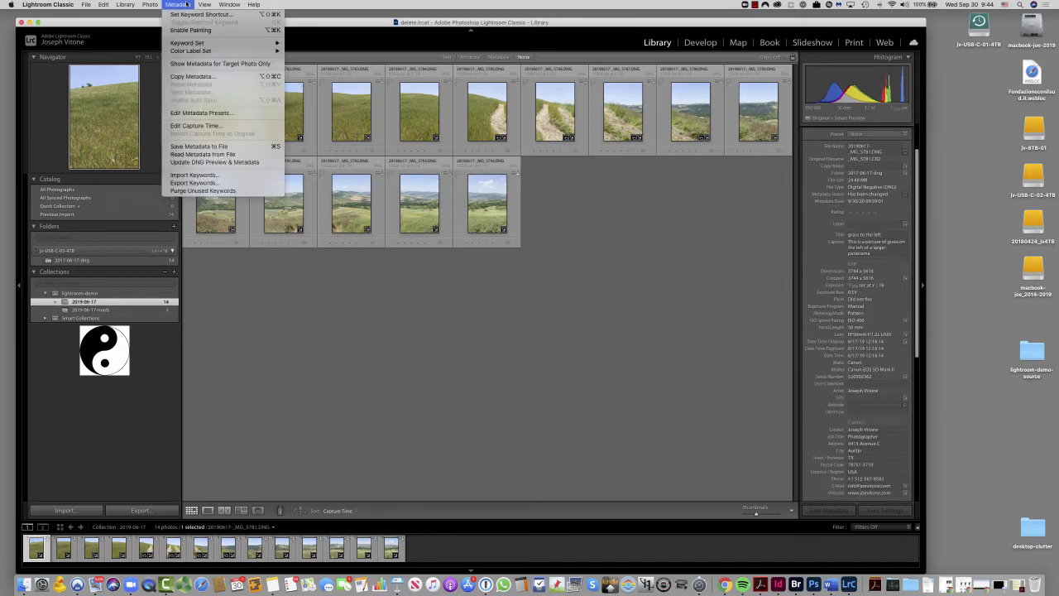
{"action": "left_click", "coordinate": [238, 146]}
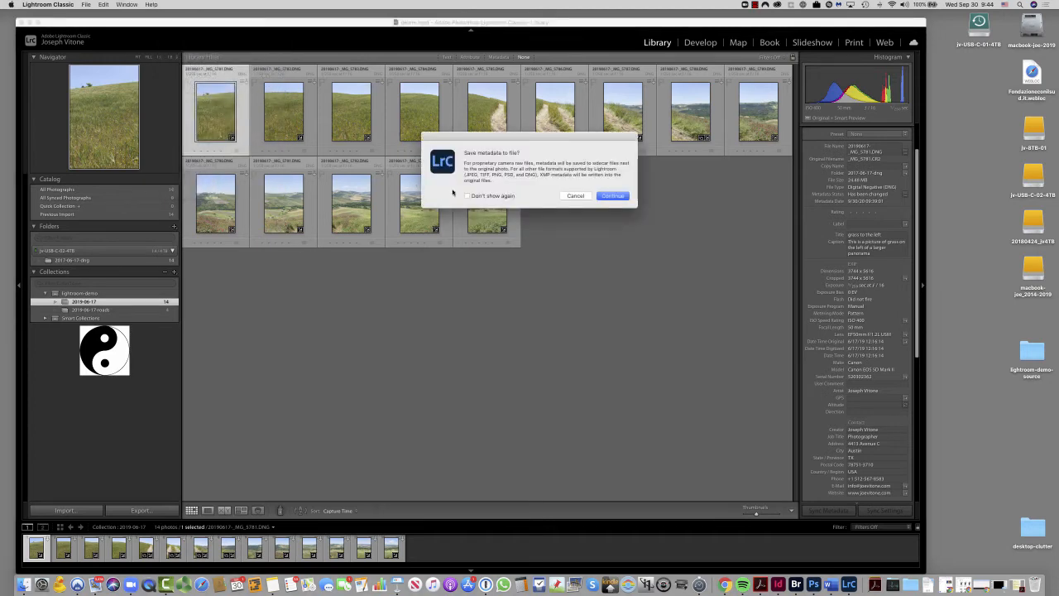
{"action": "left_click", "coordinate": [612, 196]}
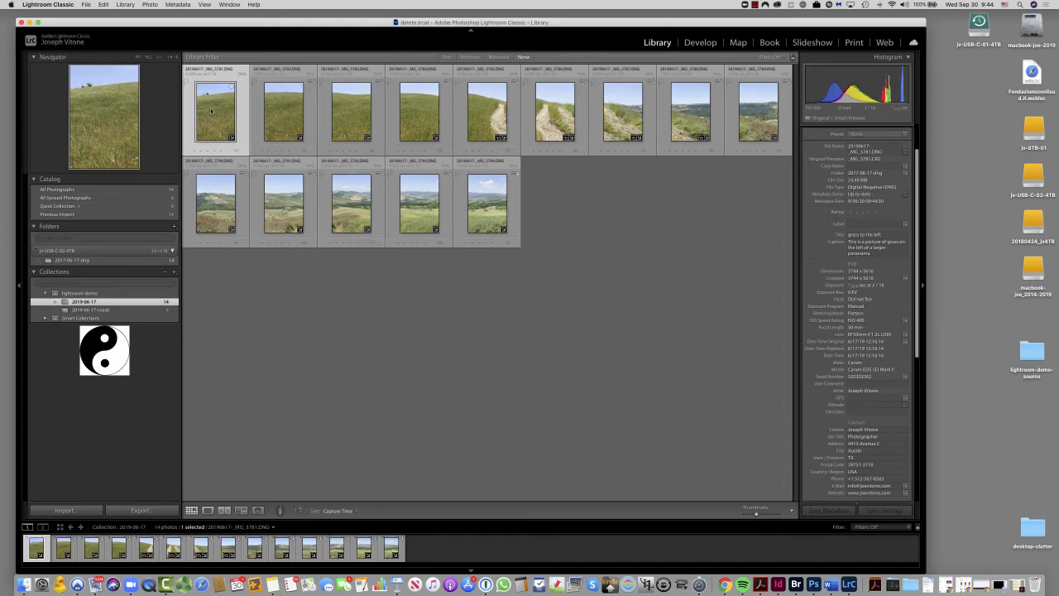
- Capitalize the title of photo _MG_5781 so it reads "Grass to the left"
{"action": "key", "text": "Right"}
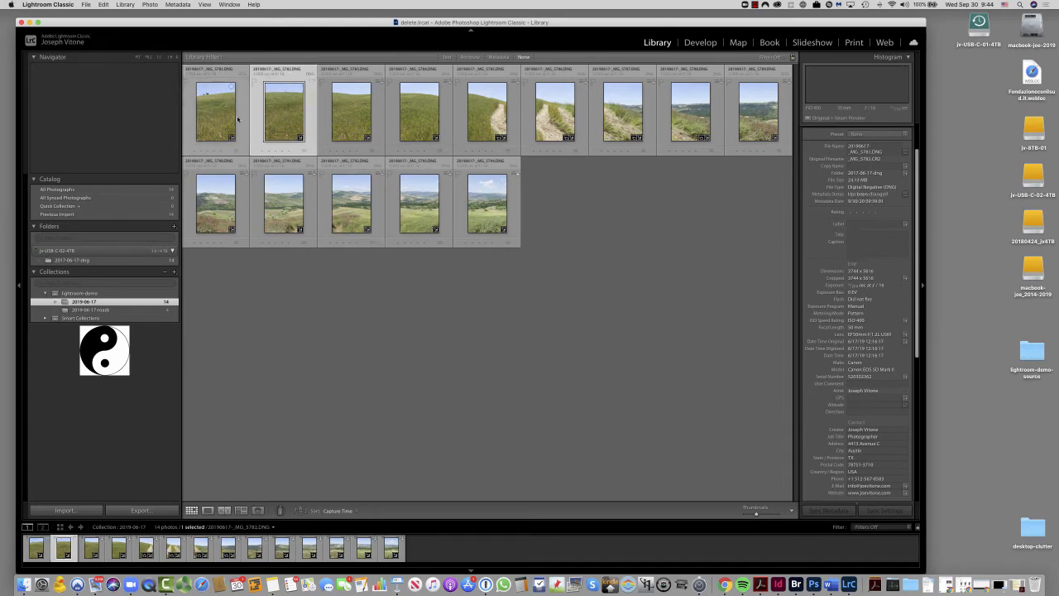
{"action": "left_click", "coordinate": [238, 120]}
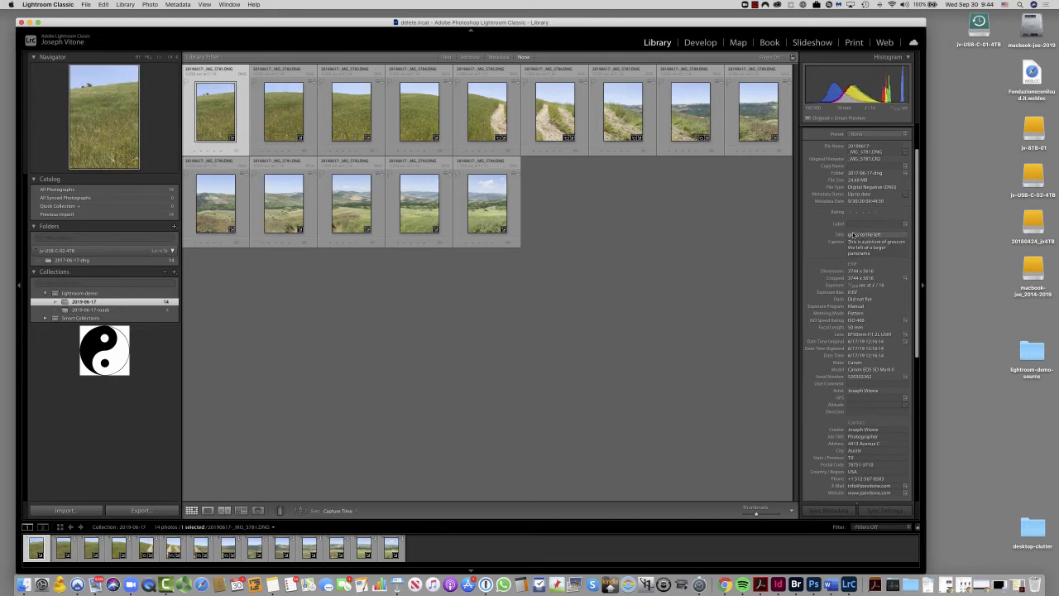
{"action": "left_click", "coordinate": [850, 235]}
{"action": "left_click", "coordinate": [852, 235]}
{"action": "key", "text": "Return"}
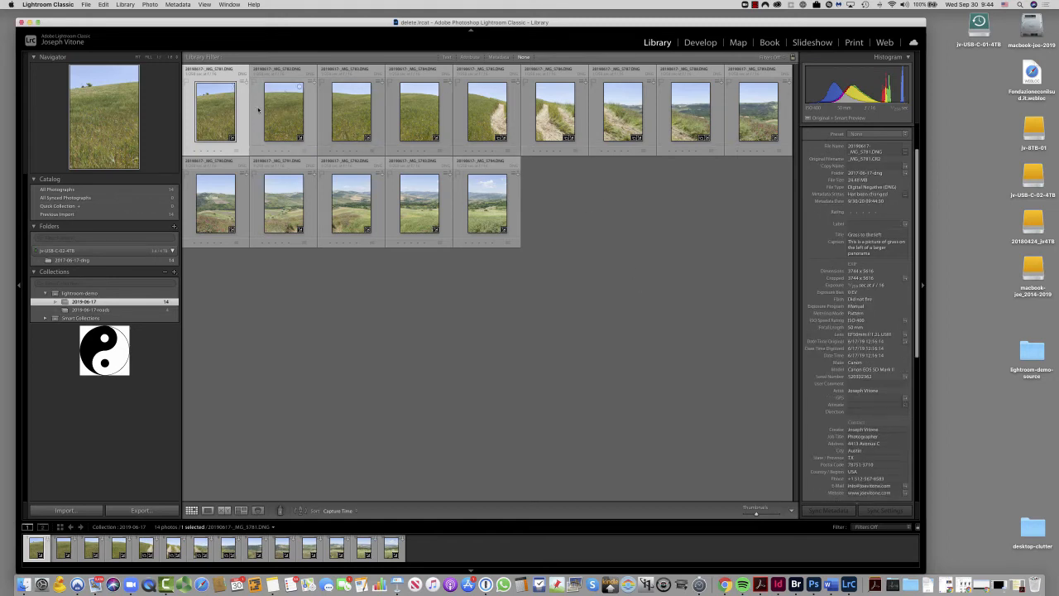
{"action": "left_click", "coordinate": [897, 249]}
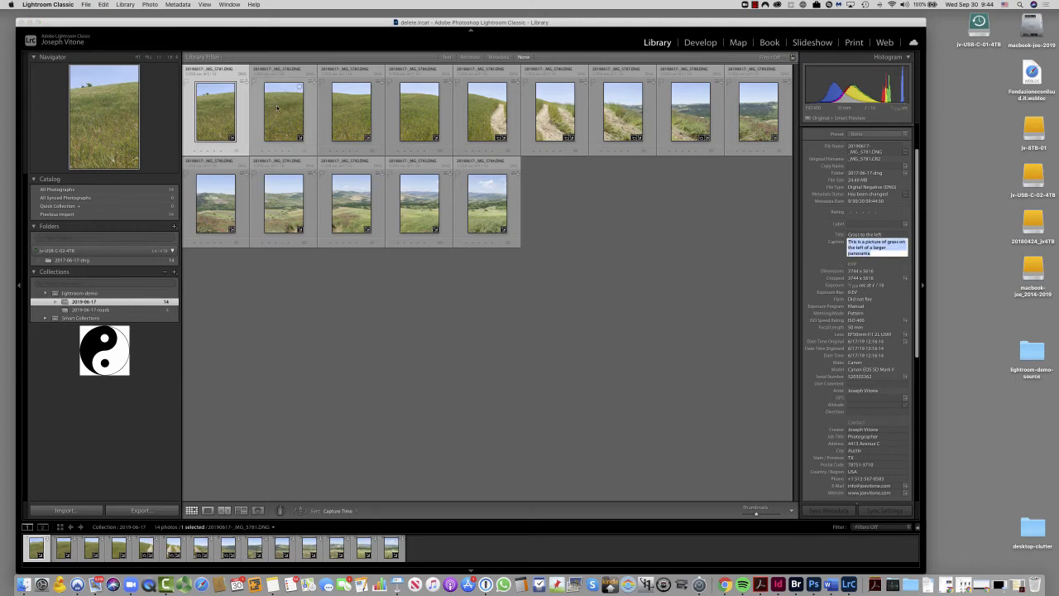
- Give the second photo in the 2019-06-17 collection, _MG_5782, the title "Yes more grass"
{"action": "left_click", "coordinate": [283, 112]}
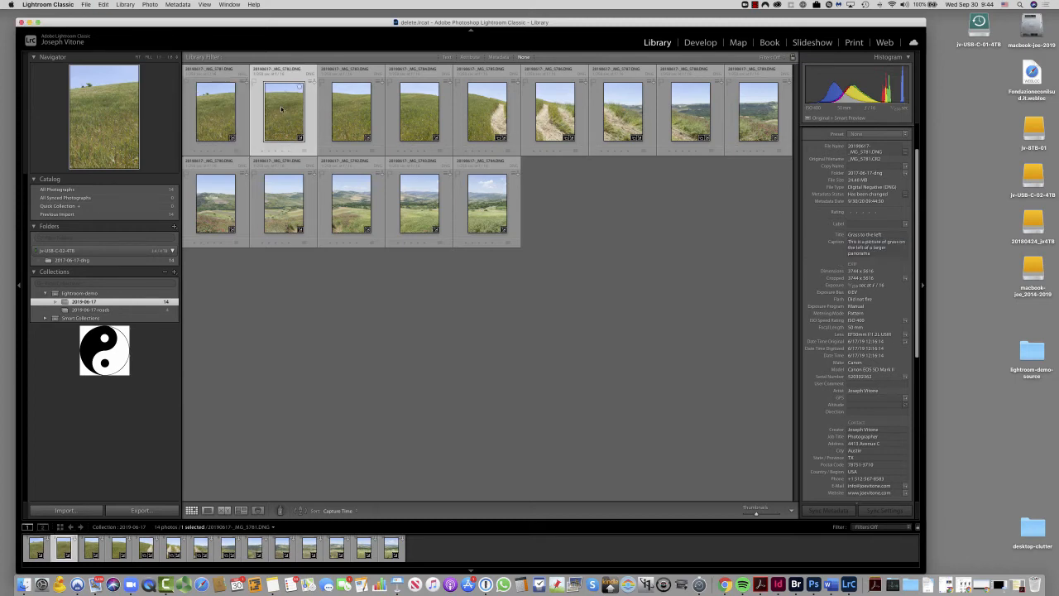
{"action": "left_click", "coordinate": [866, 235]}
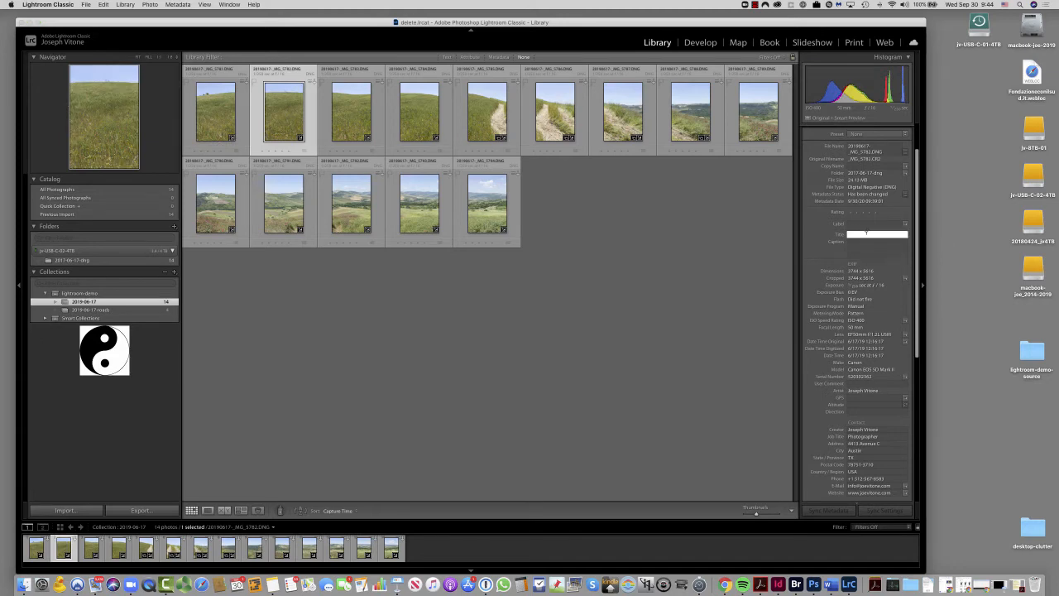
{"action": "type", "text": "Yes more grass"}
{"action": "key", "text": "Tab"}
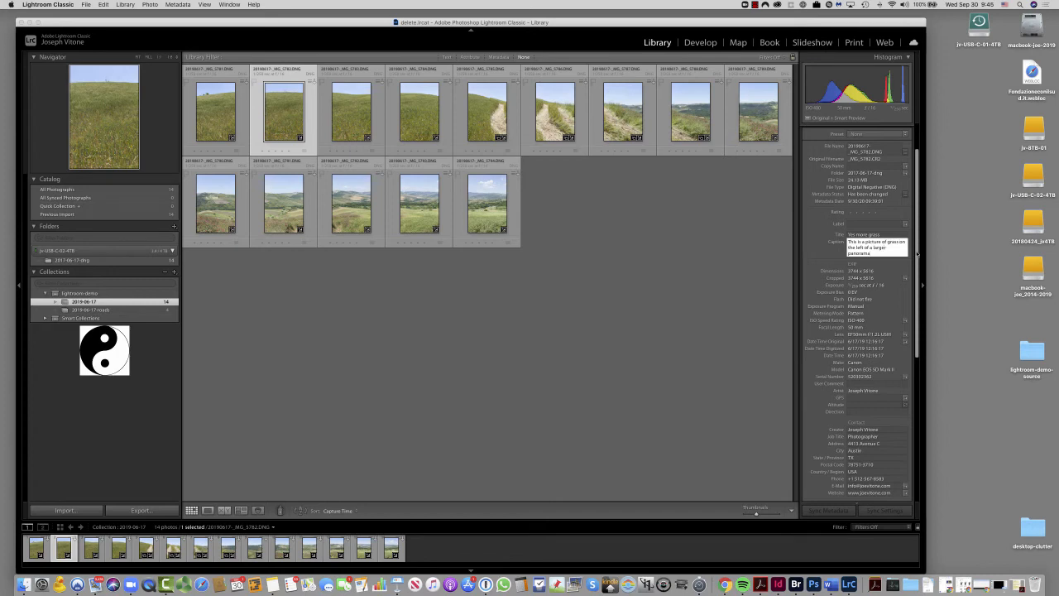
- Caption photo _MG_5782 with "This is a picture of grass to the right of the grass on the left of a larger panorama"
{"action": "type", "text": "to the right of the grass"}
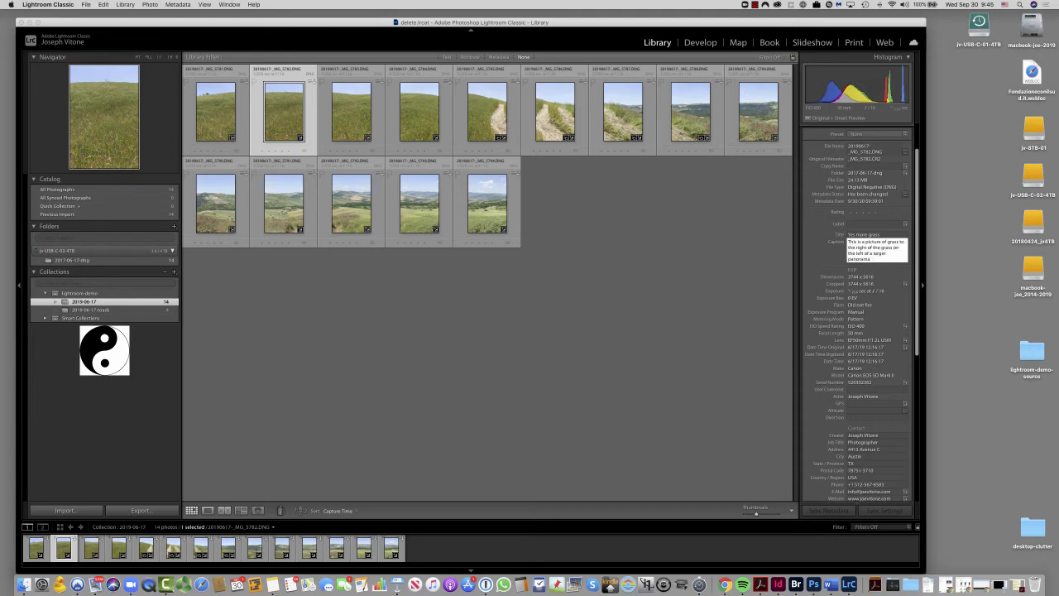
{"action": "key", "text": "Return"}
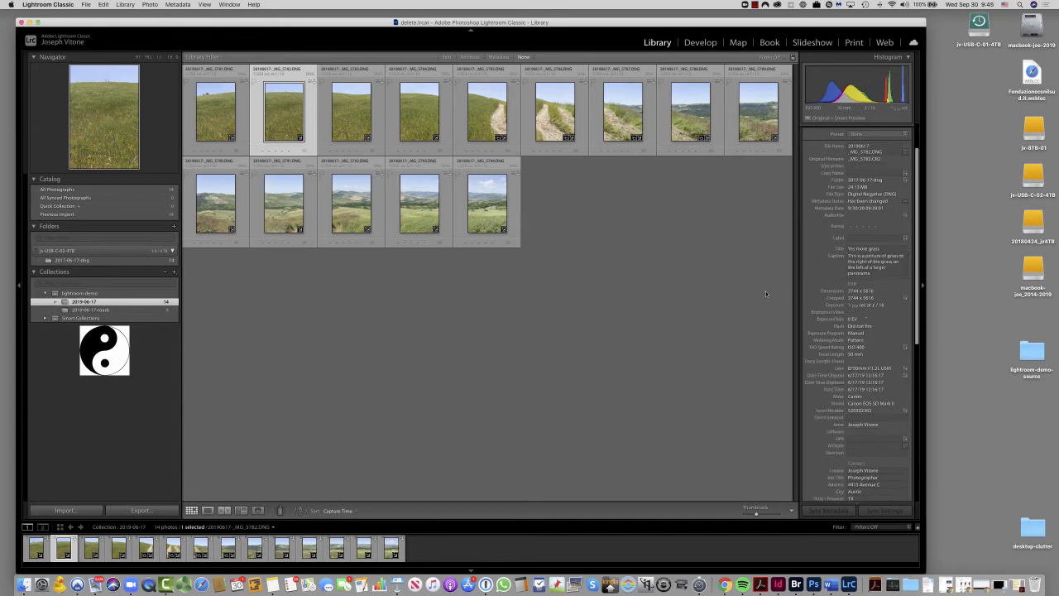
- Save the metadata of photo _MG_5782 to its file and deselect the photo
{"action": "key", "text": "super+s"}
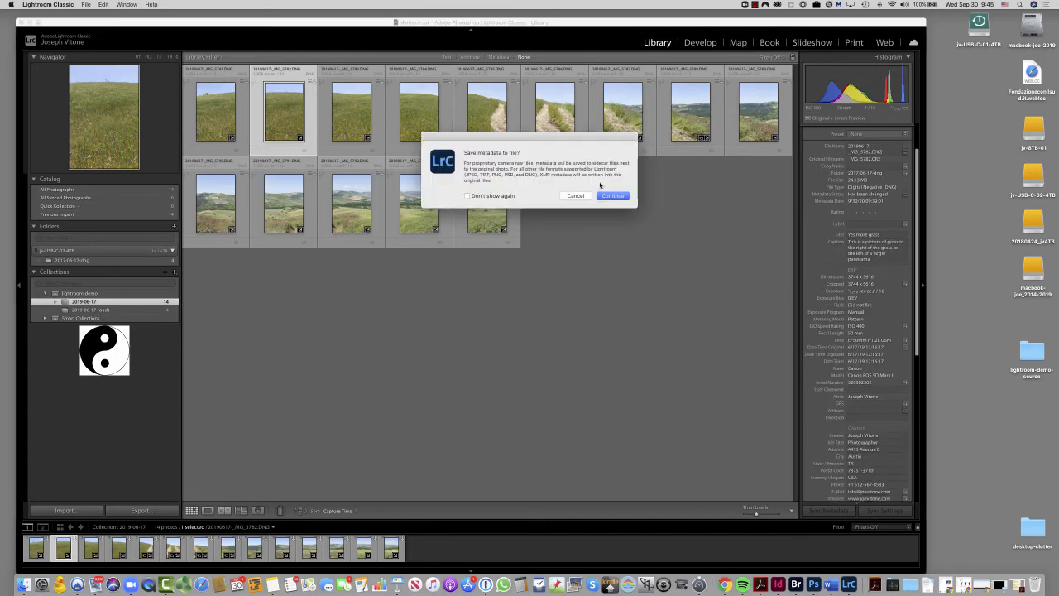
{"action": "left_click", "coordinate": [613, 197]}
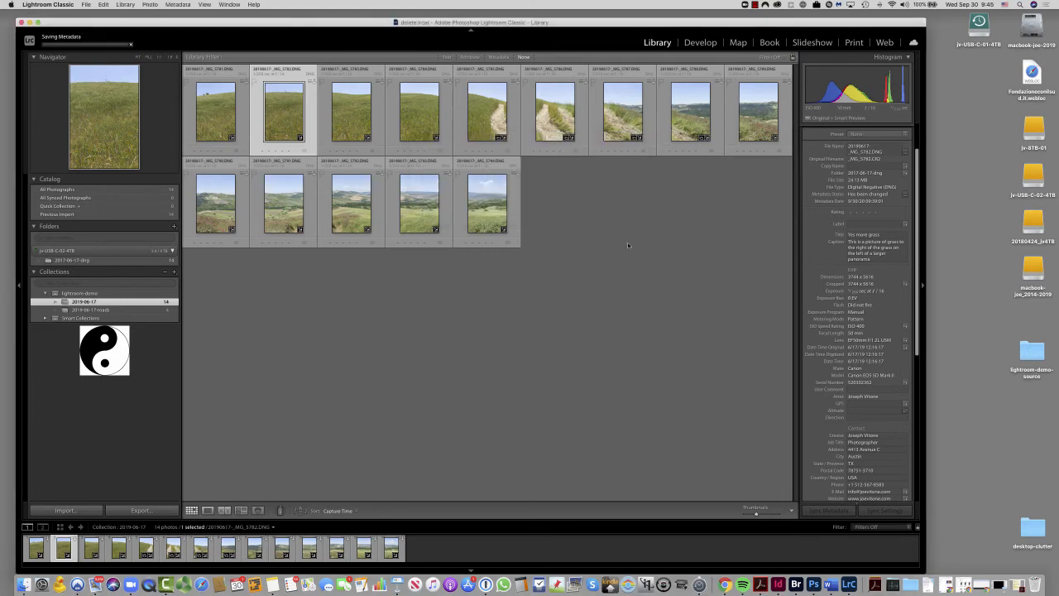
{"action": "left_click", "coordinate": [631, 291]}
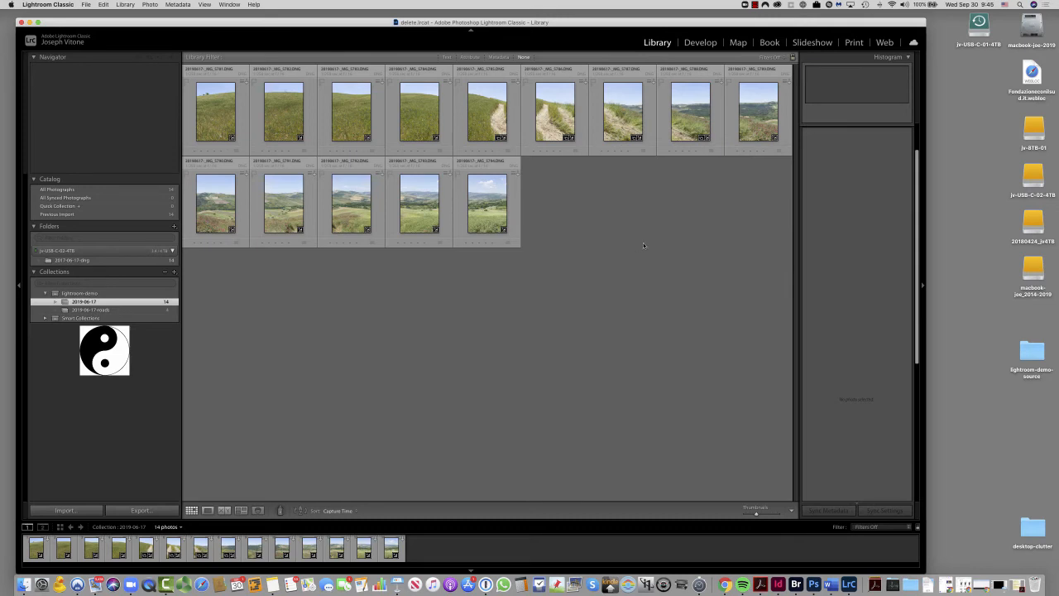
{"action": "left_click", "coordinate": [243, 120]}
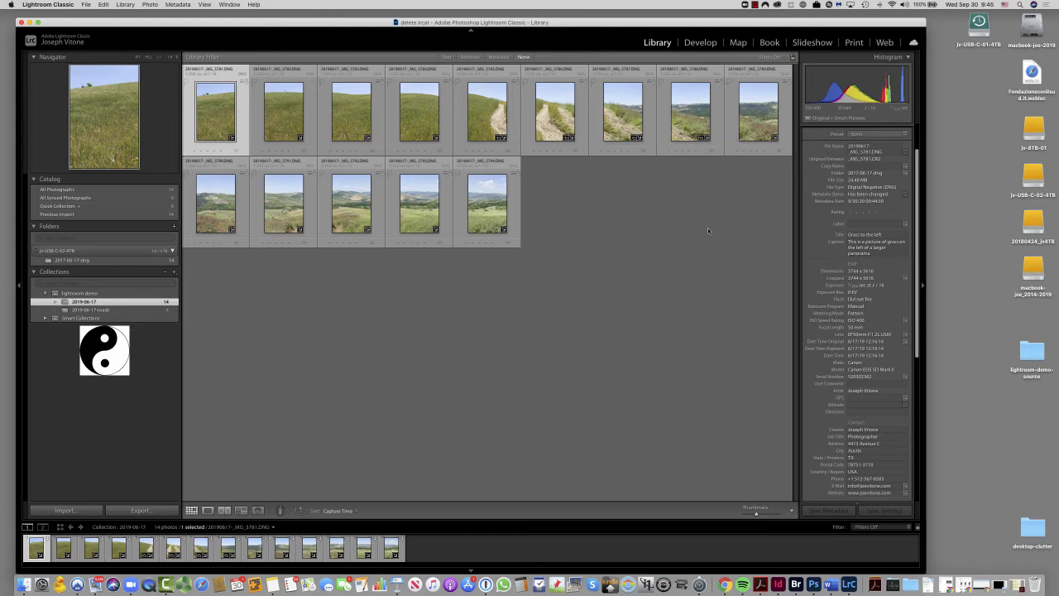
{"action": "left_click", "coordinate": [891, 235]}
{"action": "key", "text": "Tab"}
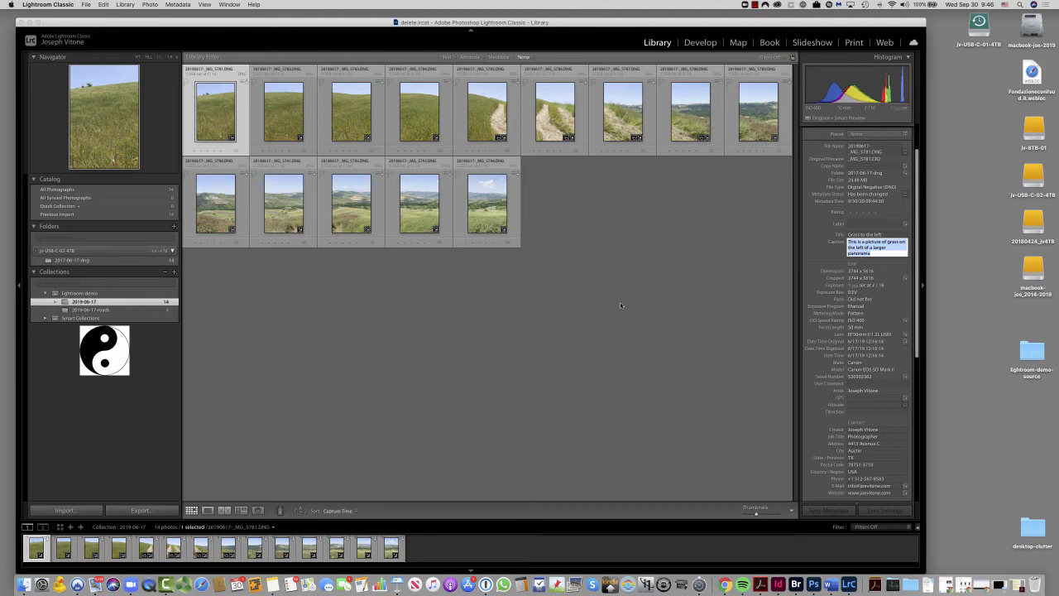
{"action": "key", "text": "Return"}
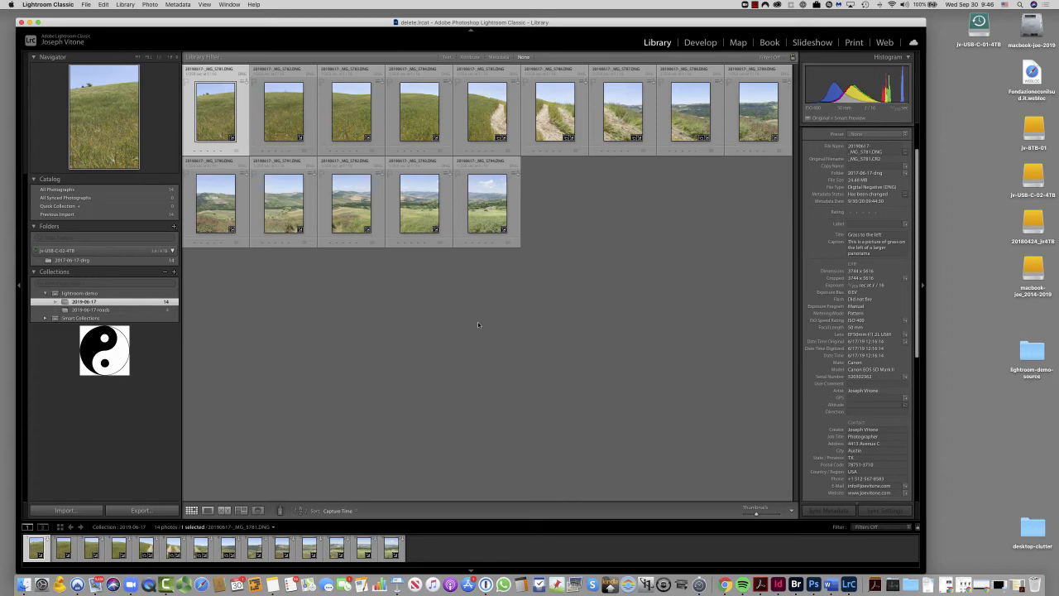
- Start exporting photo _MG_5781 with the enlarged export settings window, choosing JPEG format at quality 80
{"action": "left_click", "coordinate": [127, 511]}
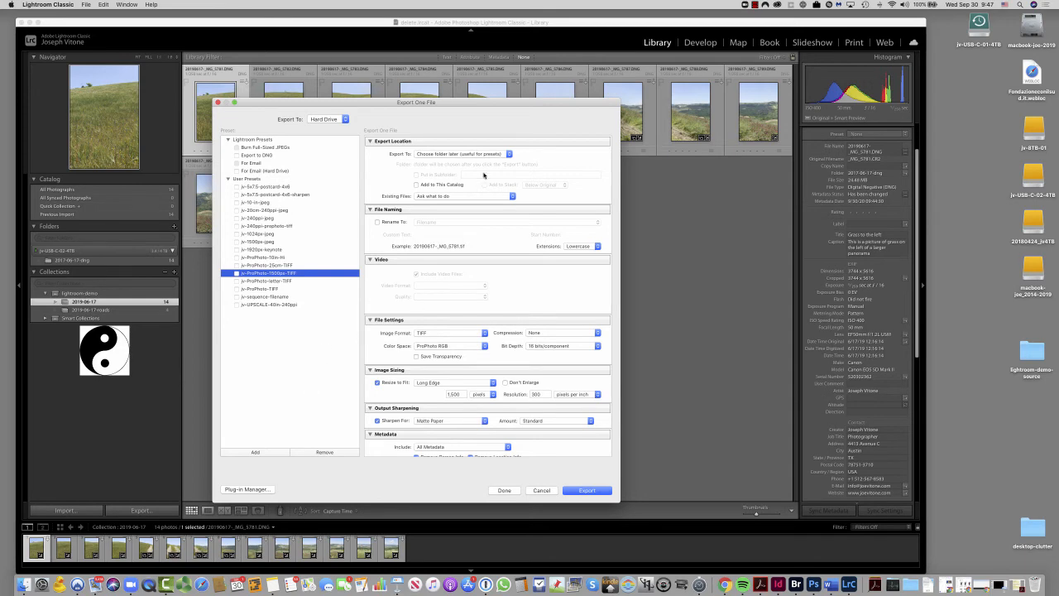
{"action": "left_click_drag", "start_coordinate": [525, 103], "coordinate": [469, 5]}
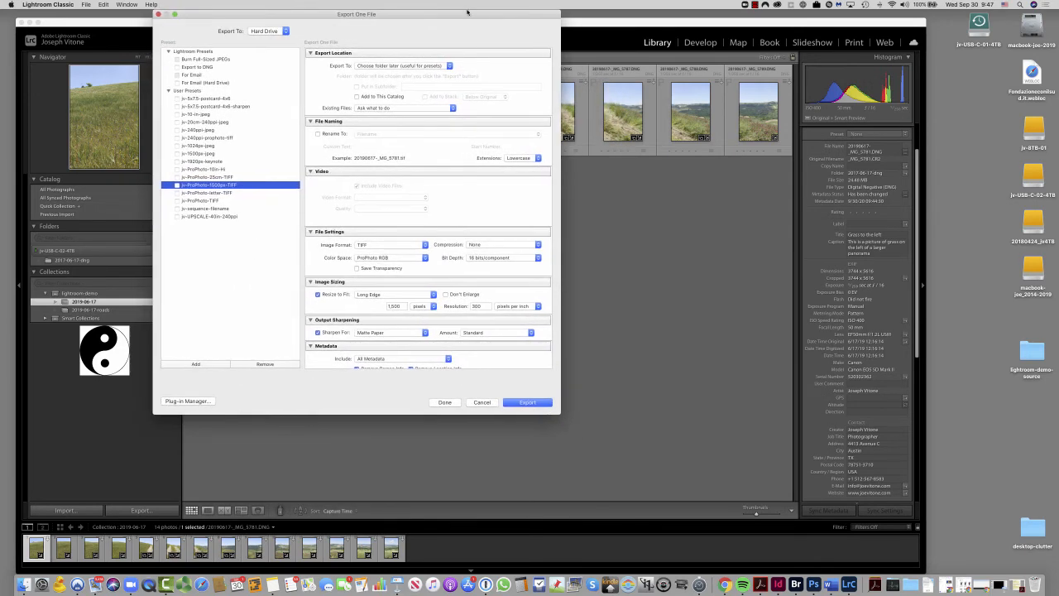
{"action": "left_click_drag", "start_coordinate": [561, 416], "coordinate": [654, 497]}
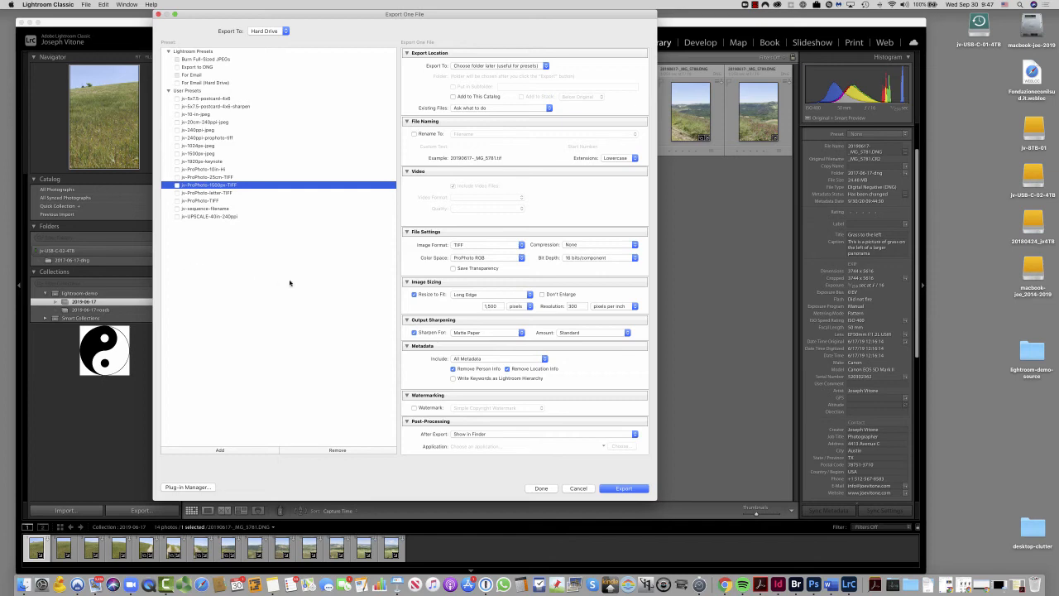
{"action": "left_click", "coordinate": [471, 246]}
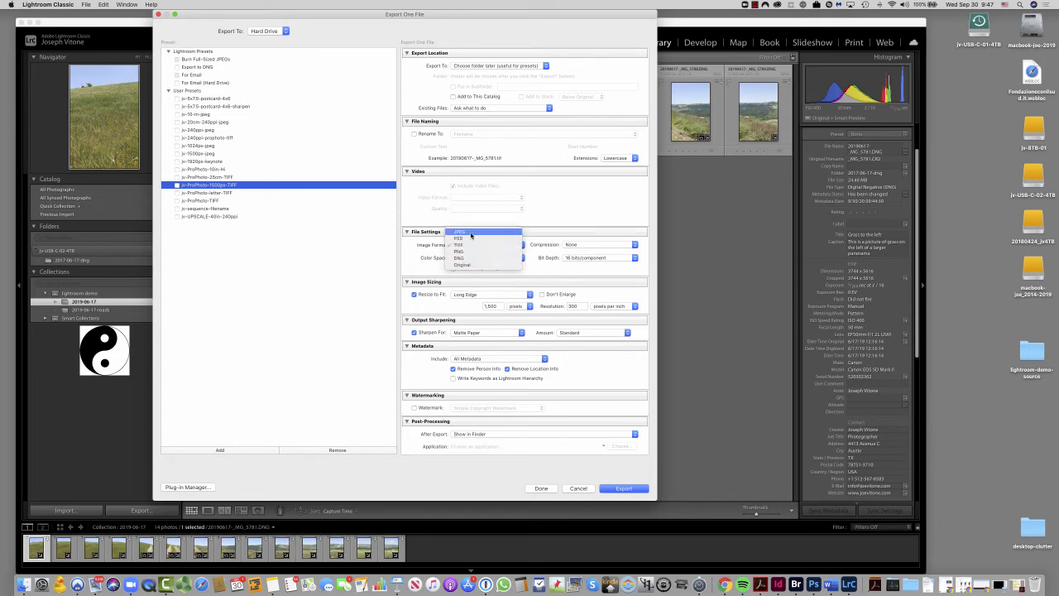
{"action": "left_click", "coordinate": [462, 232]}
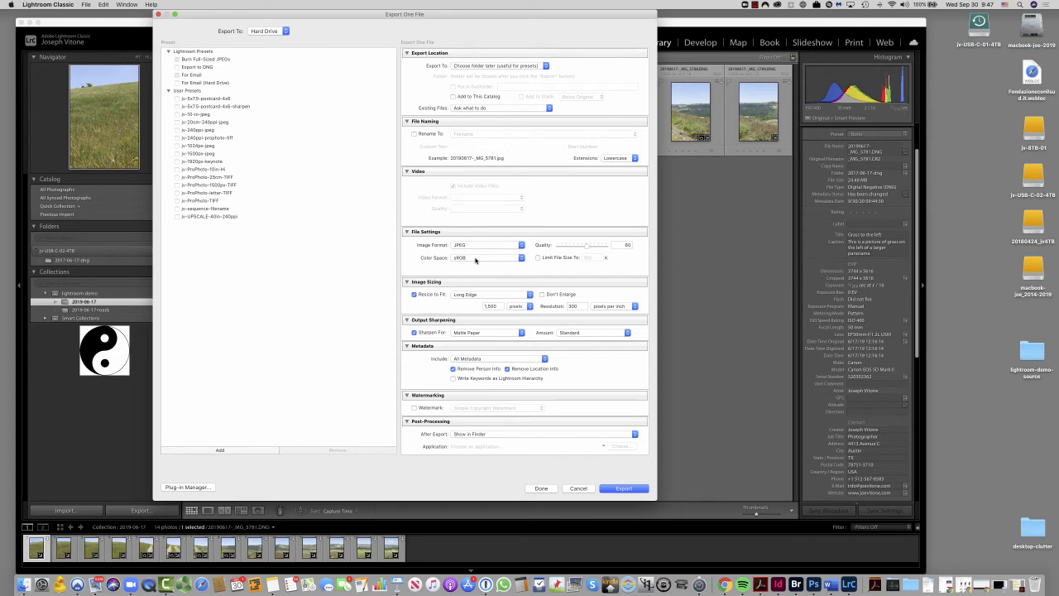
{"action": "left_click_drag", "start_coordinate": [587, 247], "coordinate": [597, 248]}
{"action": "scroll", "coordinate": [518, 271], "scroll_direction": "down", "scroll_amount": 1}
{"action": "scroll", "coordinate": [517, 272], "scroll_direction": "up", "scroll_amount": 1}
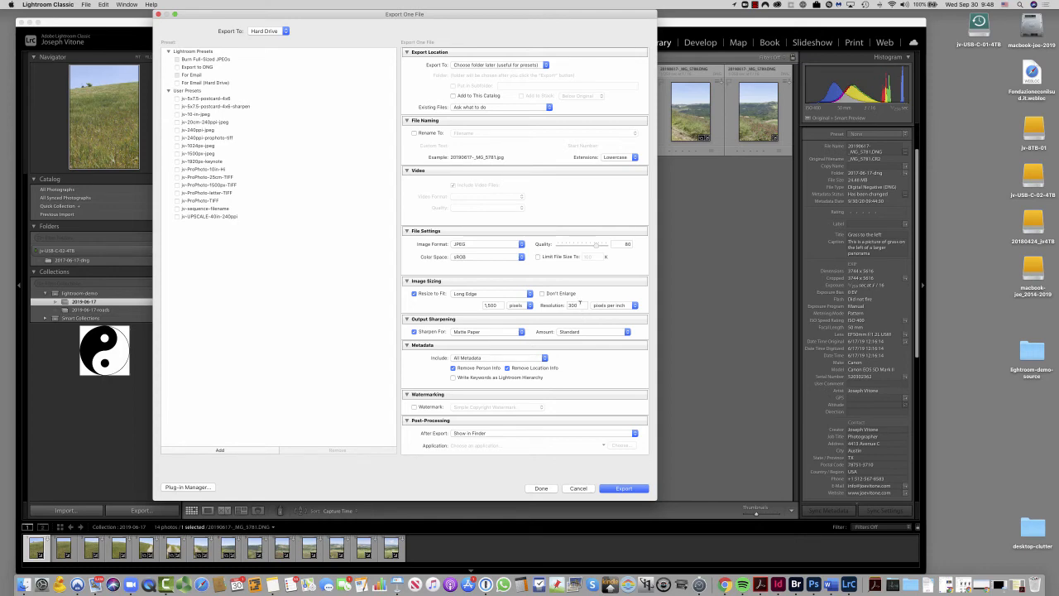
- Set the export resolution to 72 pixels per inch
{"action": "double_click", "coordinate": [580, 303]}
{"action": "type", "text": "72"}
{"action": "key", "text": "Tab"}
- Sharpen the export for Screen and include Copyright & Contact Info Only as metadata
{"action": "left_click", "coordinate": [480, 331]}
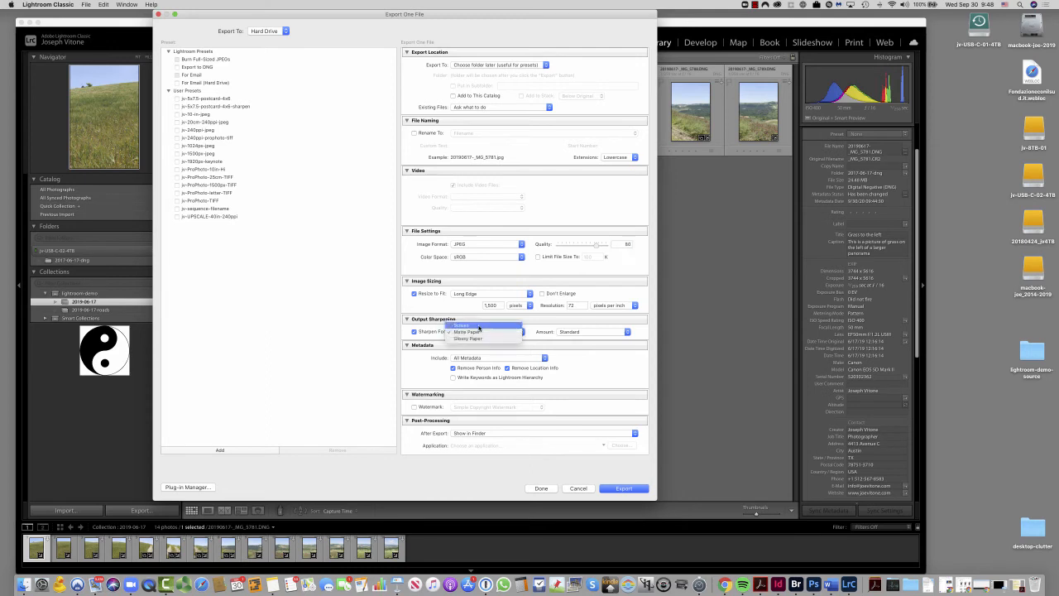
{"action": "left_click", "coordinate": [478, 328]}
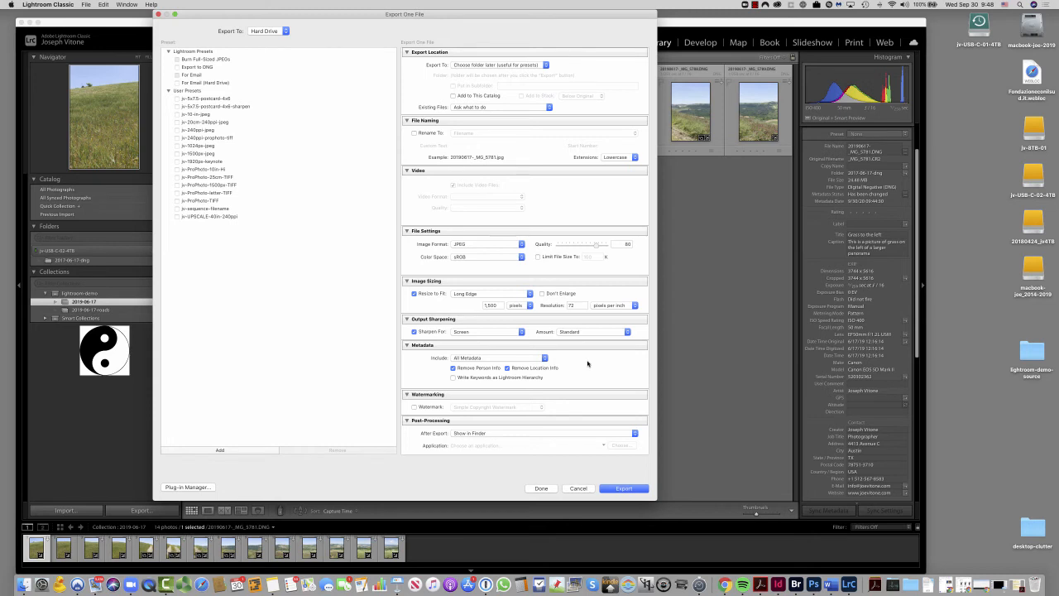
{"action": "left_click", "coordinate": [504, 359]}
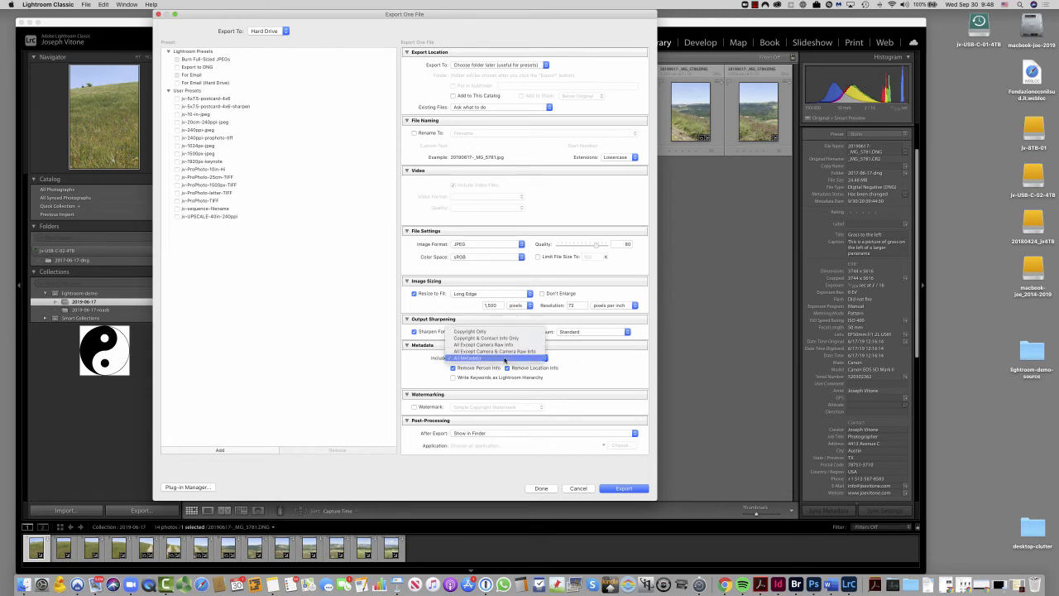
{"action": "left_click", "coordinate": [505, 339]}
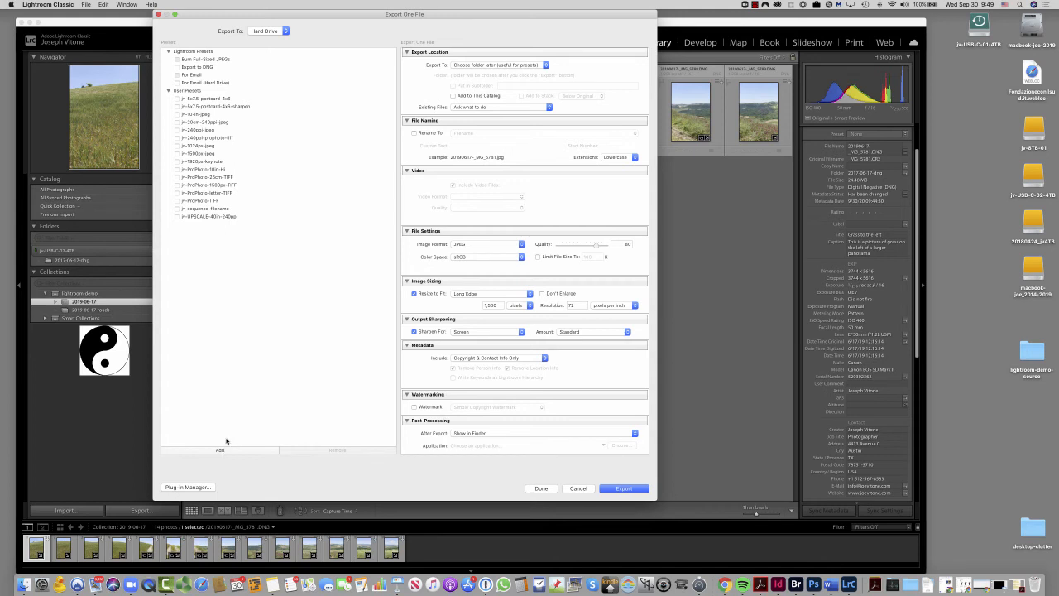
- Load the jv-ProPhoto-TIFF export preset, review its color space options, and cancel the export
{"action": "left_click", "coordinate": [190, 202]}
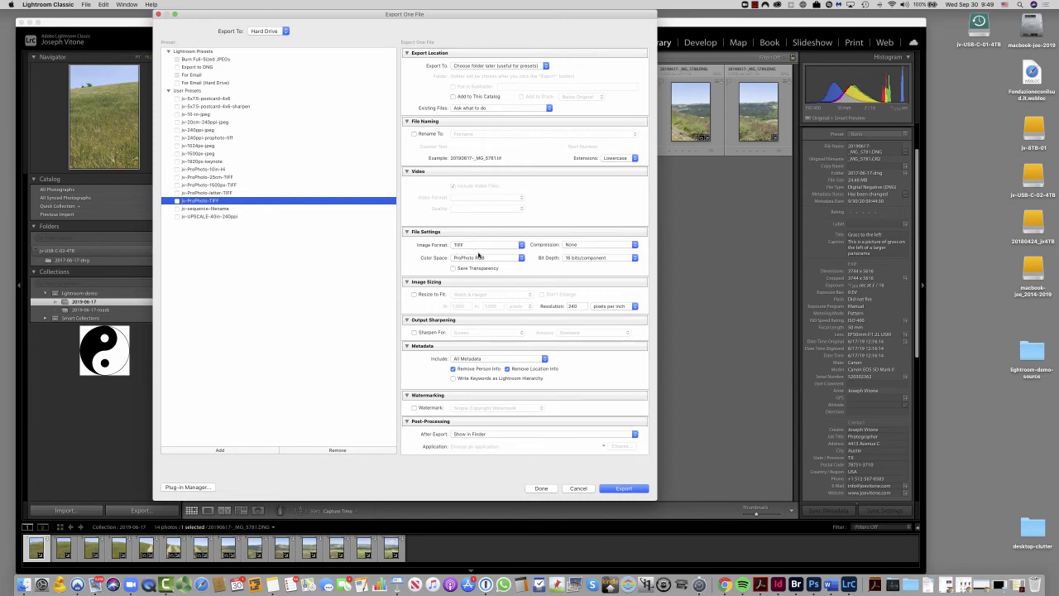
{"action": "left_click", "coordinate": [471, 261]}
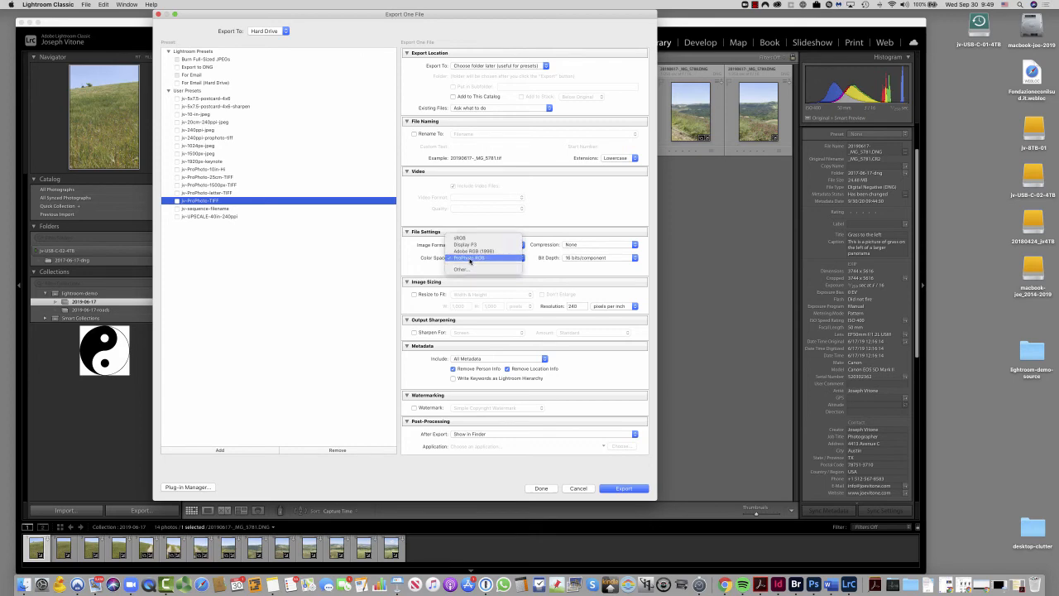
{"action": "left_click", "coordinate": [416, 259]}
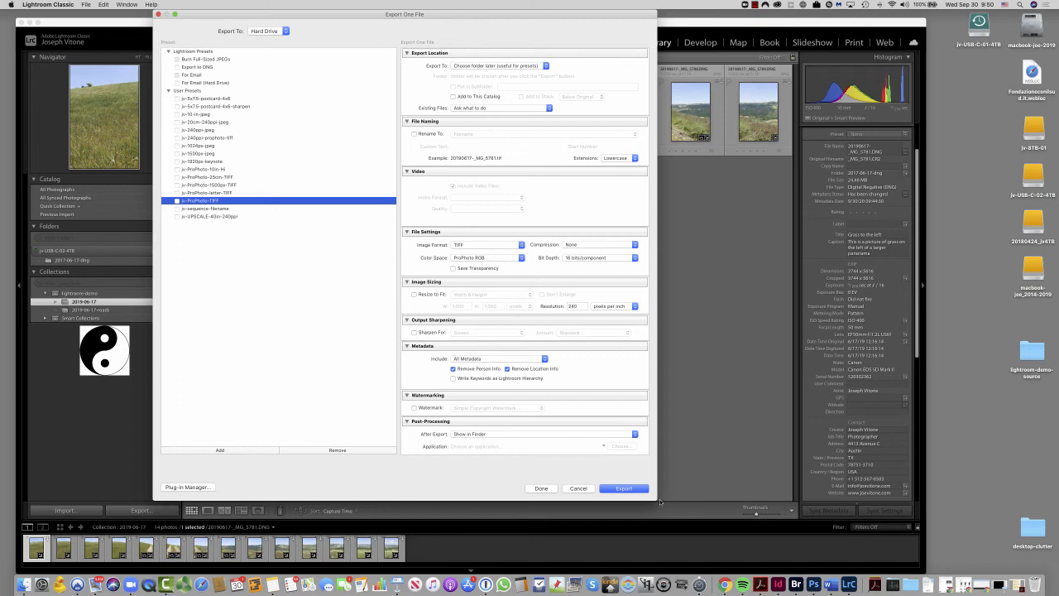
{"action": "left_click", "coordinate": [579, 488]}
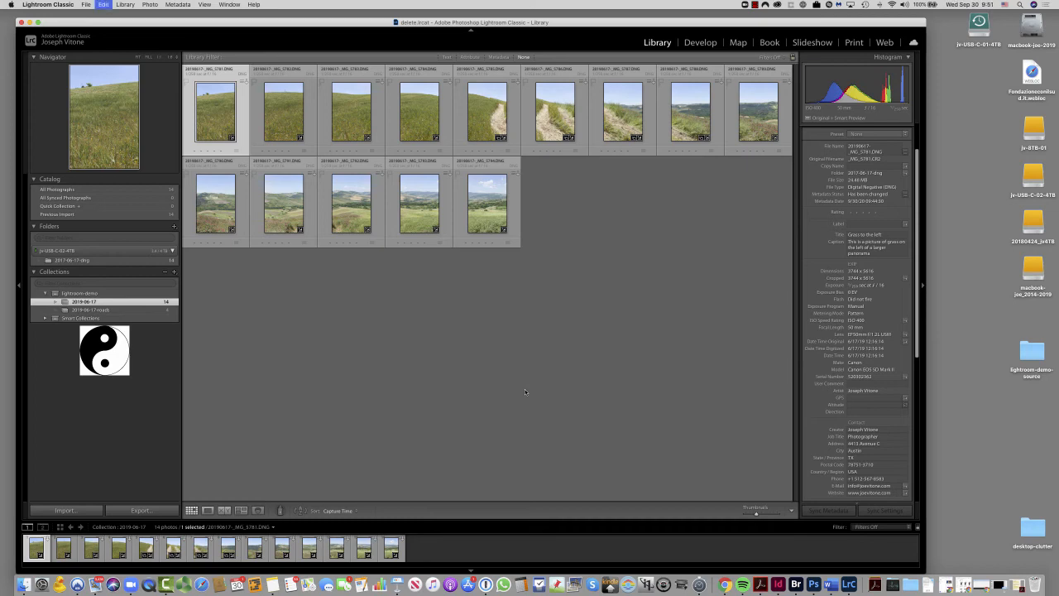
- Select all photos in the 2019-06-17 collection and show the area around Foggia, Italy, in the Map module
{"action": "key", "text": "super+a"}
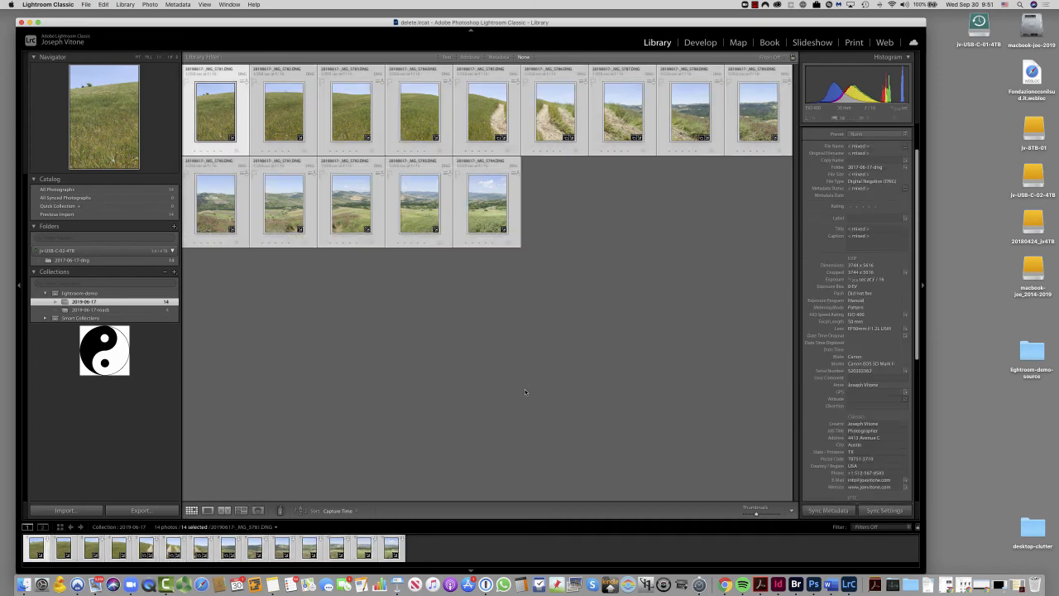
{"action": "left_click", "coordinate": [738, 42]}
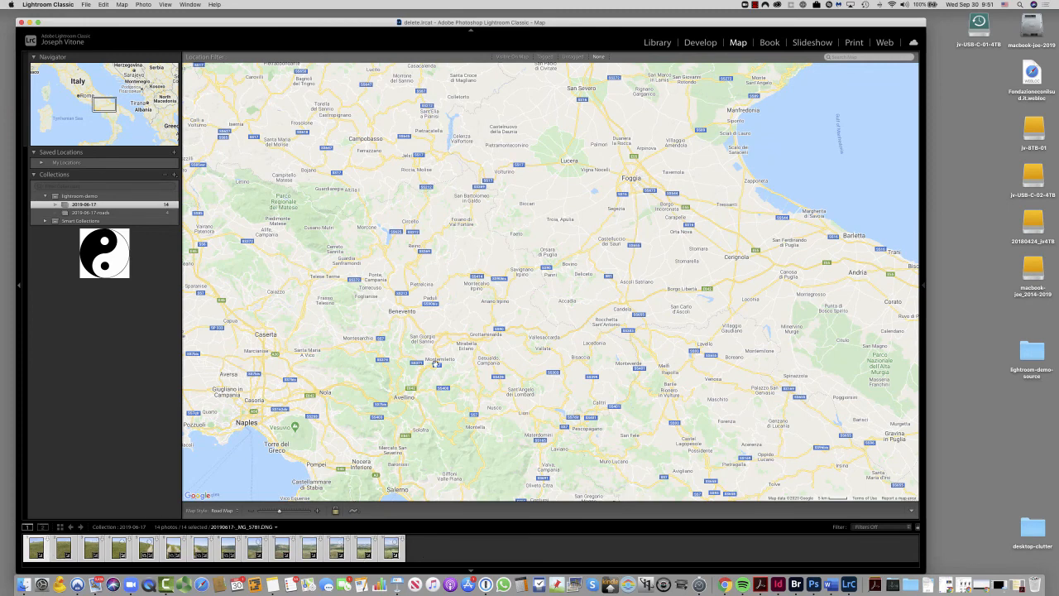
{"action": "scroll", "coordinate": [431, 344], "scroll_direction": "up", "scroll_amount": 2}
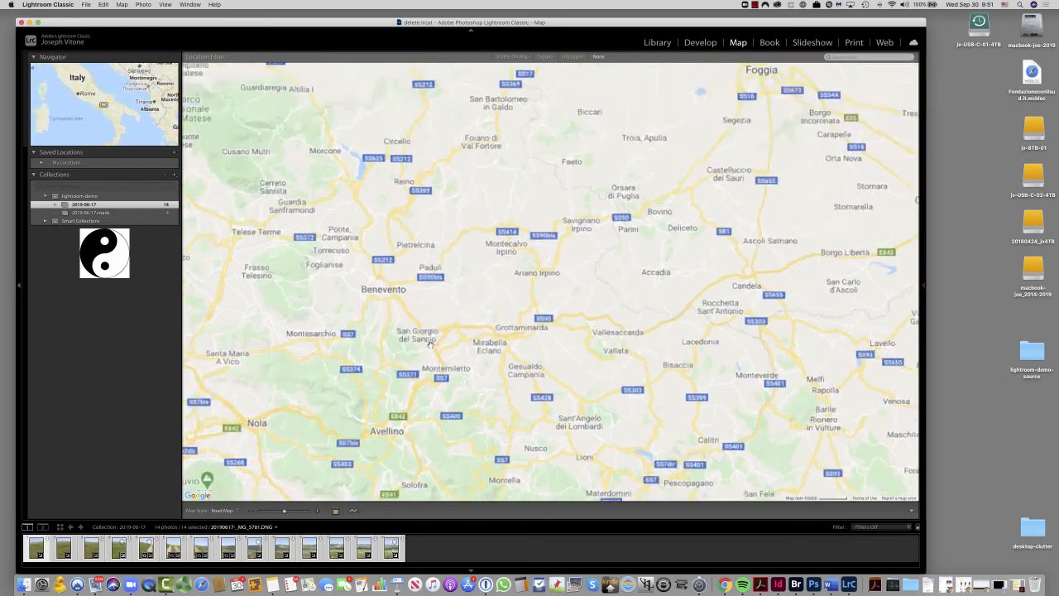
{"action": "scroll", "coordinate": [430, 344], "scroll_direction": "down", "scroll_amount": 4}
{"action": "scroll", "coordinate": [431, 344], "scroll_direction": "down", "scroll_amount": 2}
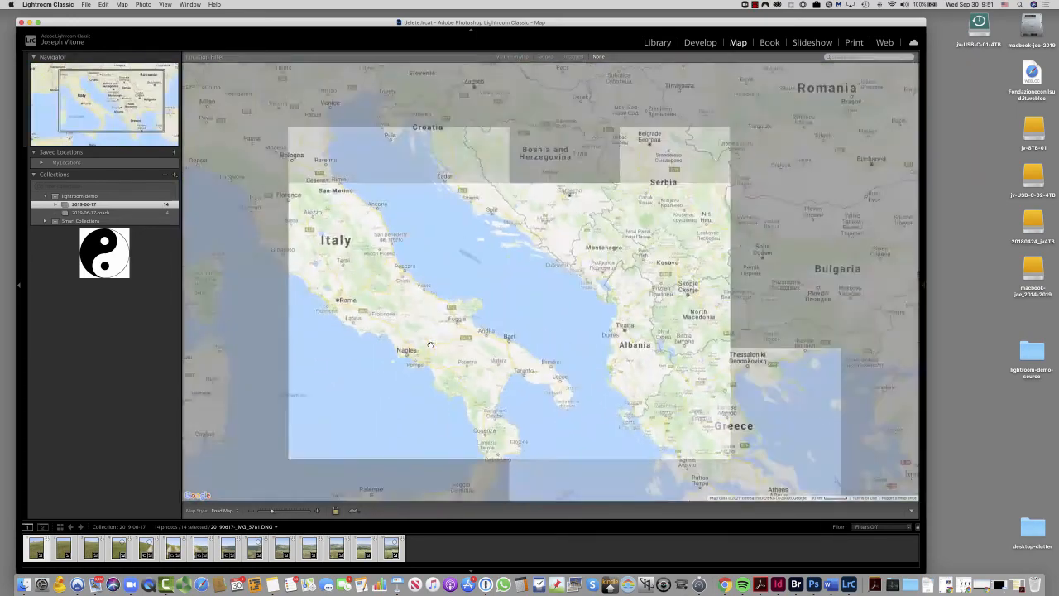
{"action": "scroll", "coordinate": [428, 351], "scroll_direction": "up", "scroll_amount": 3}
{"action": "scroll", "coordinate": [428, 351], "scroll_direction": "up", "scroll_amount": 2}
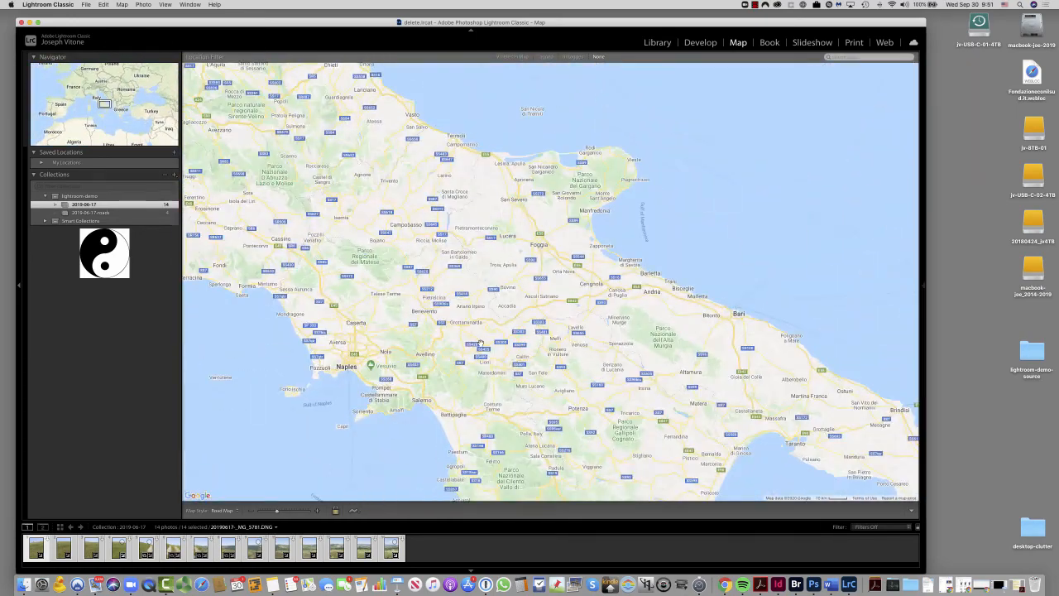
{"action": "scroll", "coordinate": [624, 198], "scroll_direction": "up", "scroll_amount": 2}
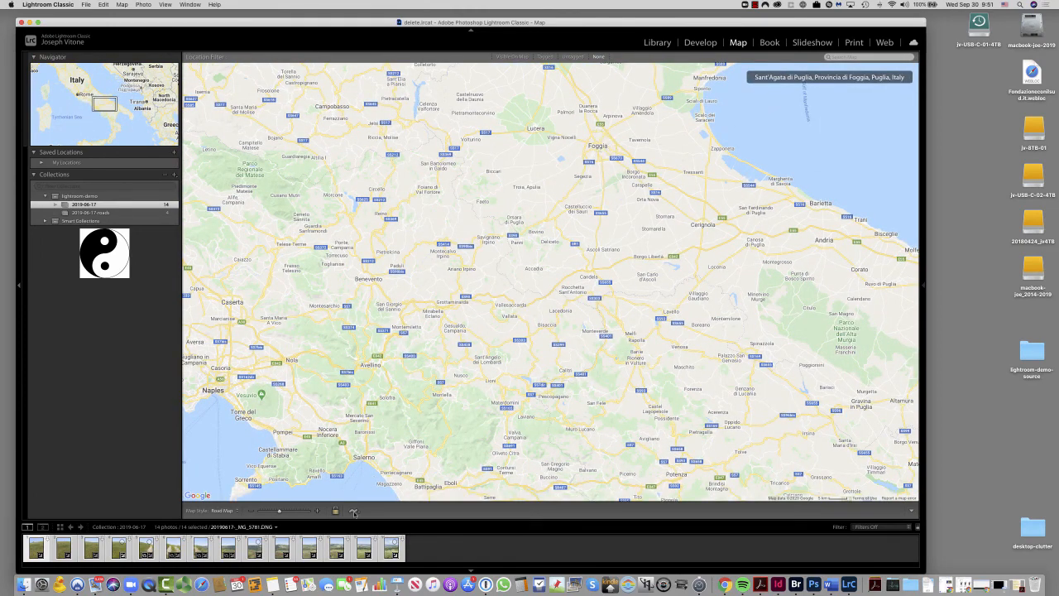
- Load the GPS tracklog 2019-06-17 - 2019-06-17-foggia.gpx from the 2019-00-europe-gps folder onto the map
{"action": "left_click", "coordinate": [354, 512]}
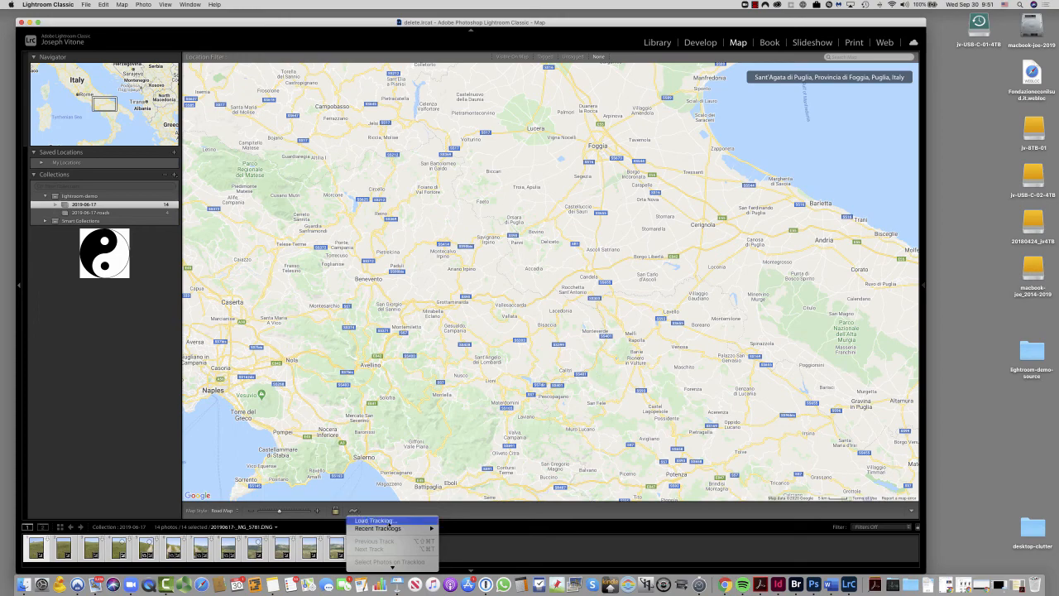
{"action": "left_click", "coordinate": [389, 521]}
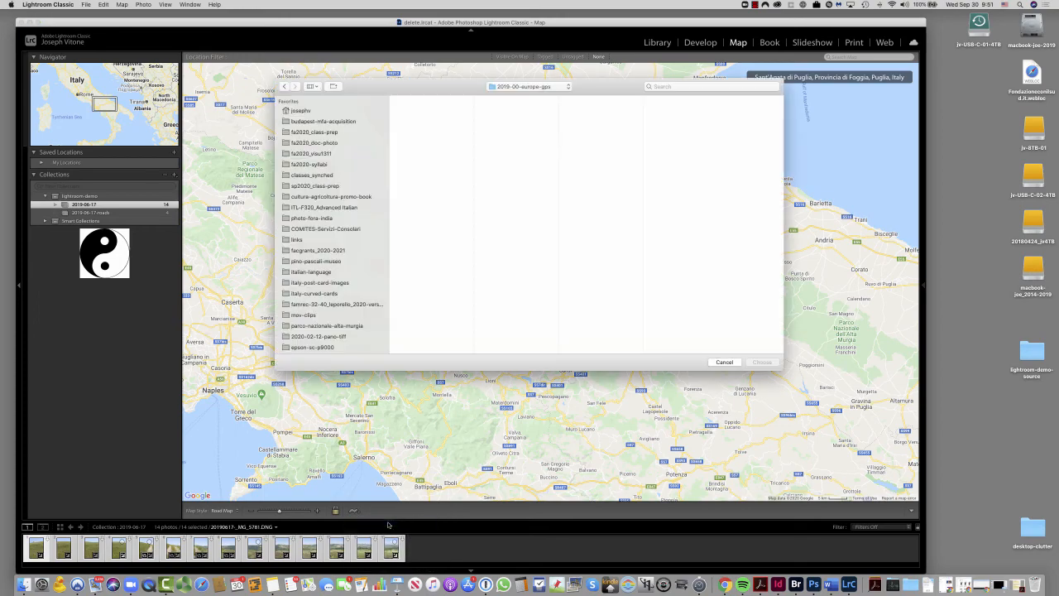
{"action": "left_click_drag", "start_coordinate": [464, 86], "coordinate": [378, 96]}
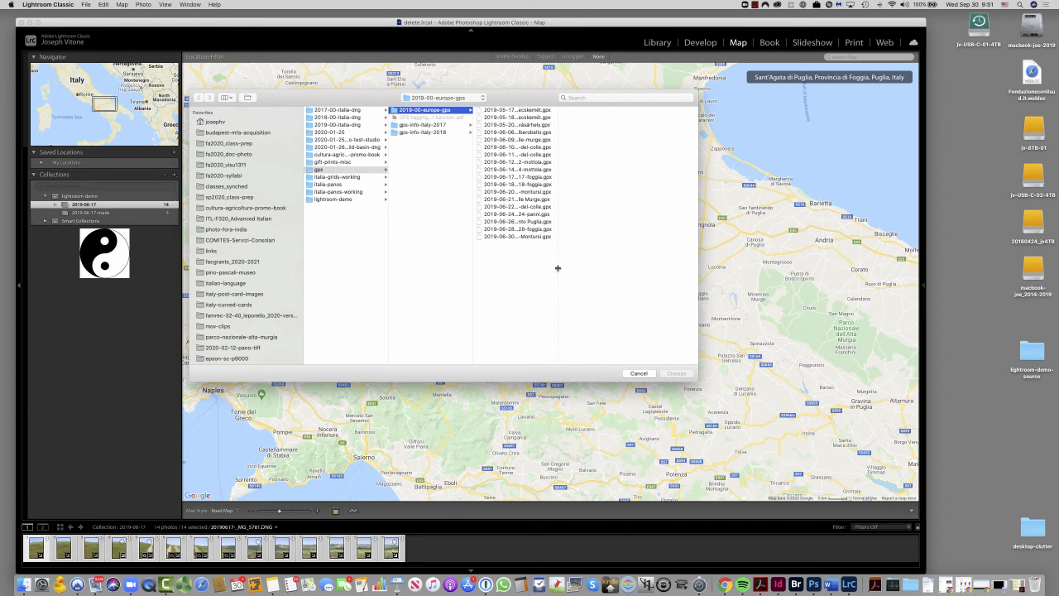
{"action": "left_click_drag", "start_coordinate": [558, 268], "coordinate": [643, 265]}
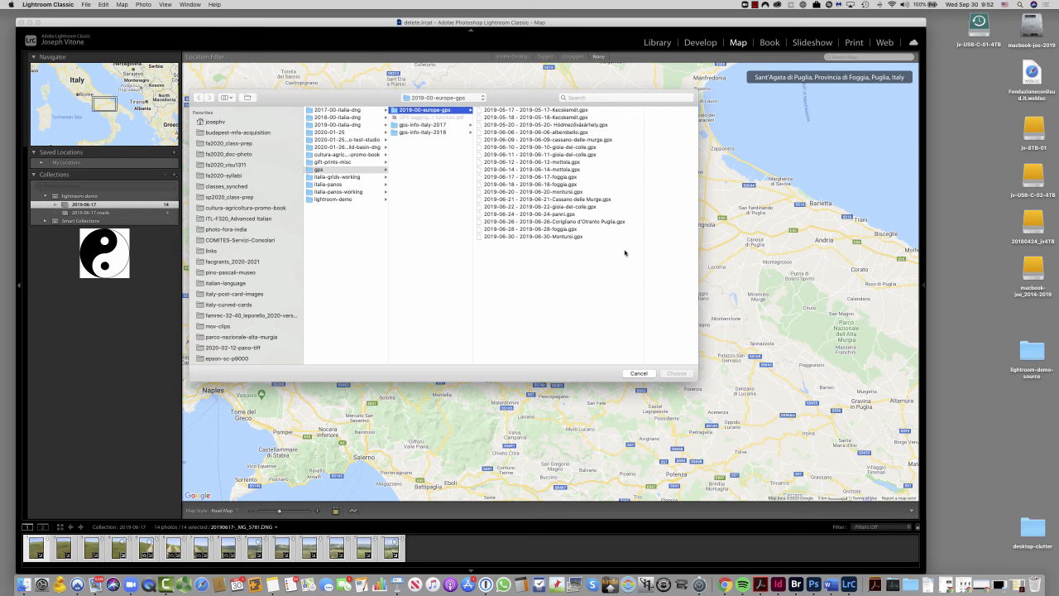
{"action": "left_click", "coordinate": [491, 177]}
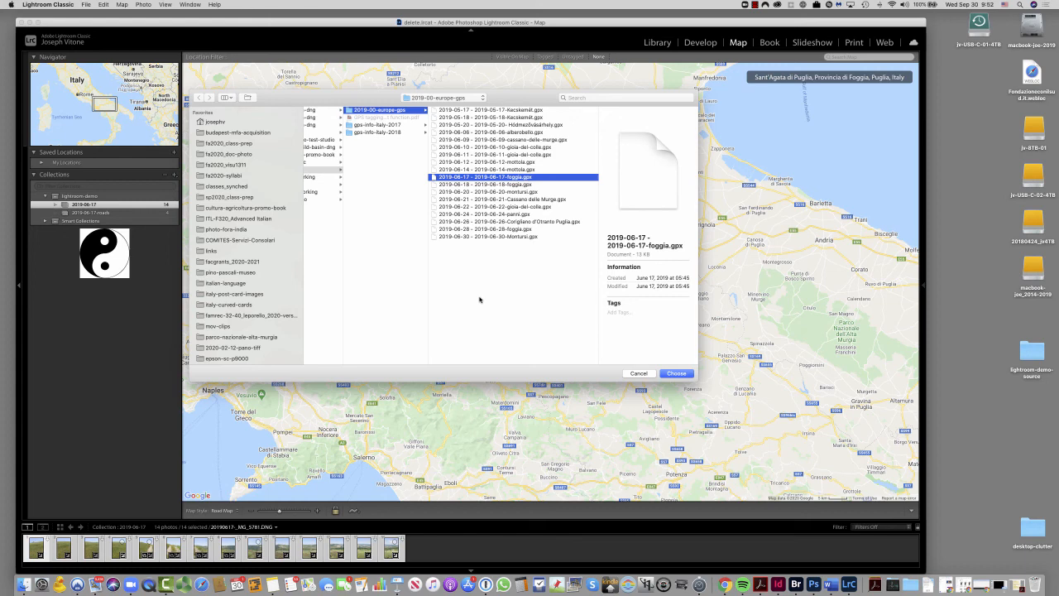
{"action": "left_click", "coordinate": [676, 374]}
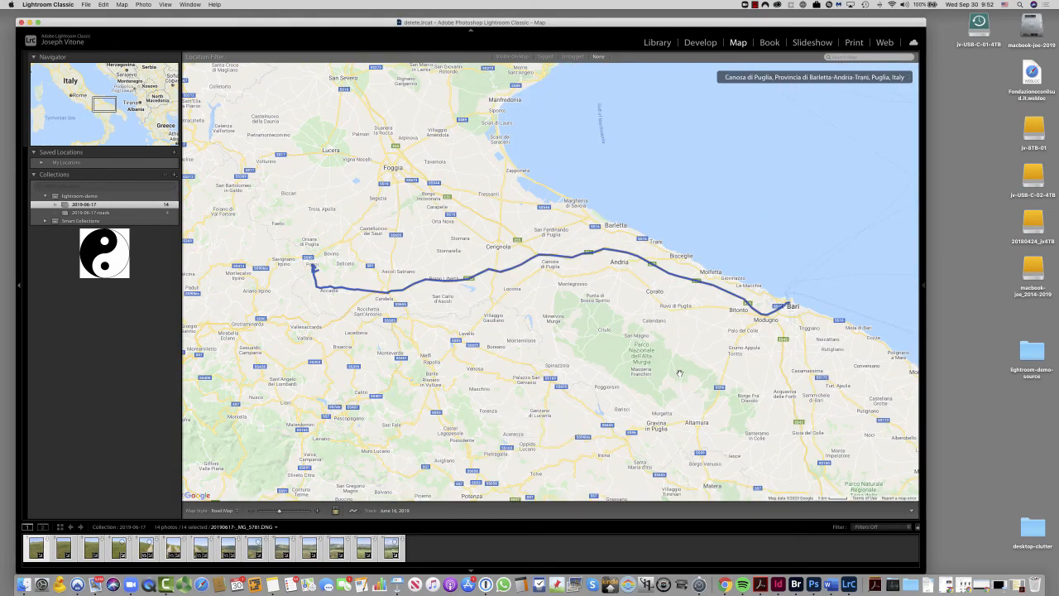
- Try to auto-tag the 14 selected photos from the tracklog, return to the Library, and clear the selection
{"action": "left_click", "coordinate": [355, 512]}
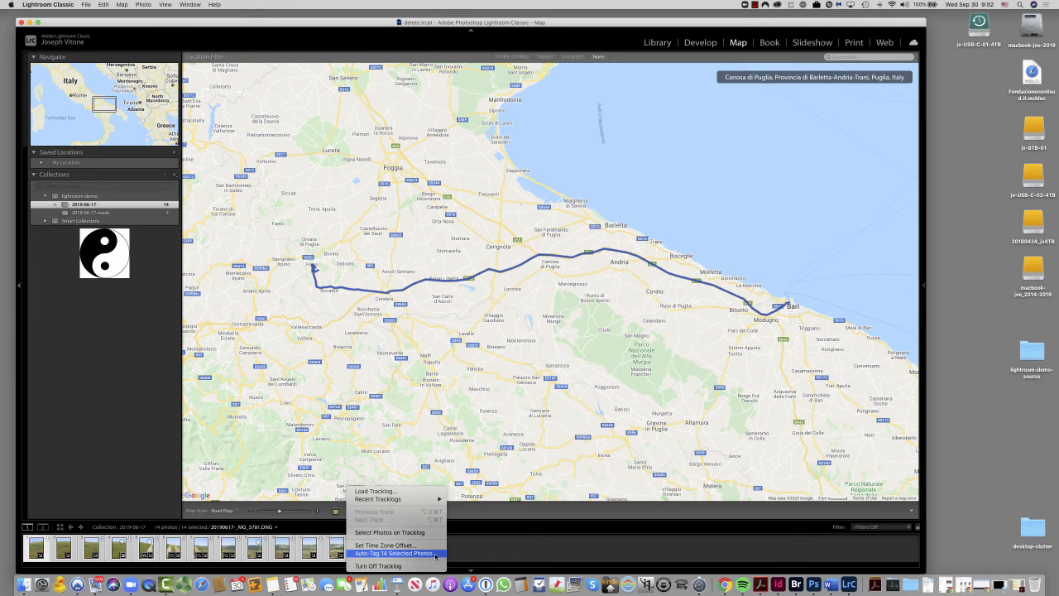
{"action": "left_click", "coordinate": [435, 554]}
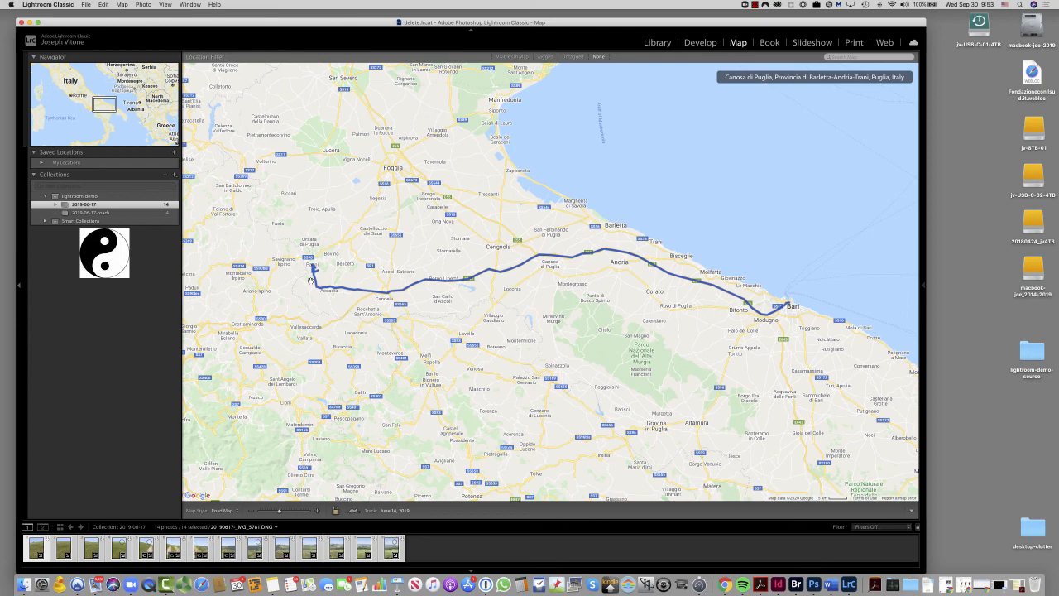
{"action": "left_click", "coordinate": [658, 43]}
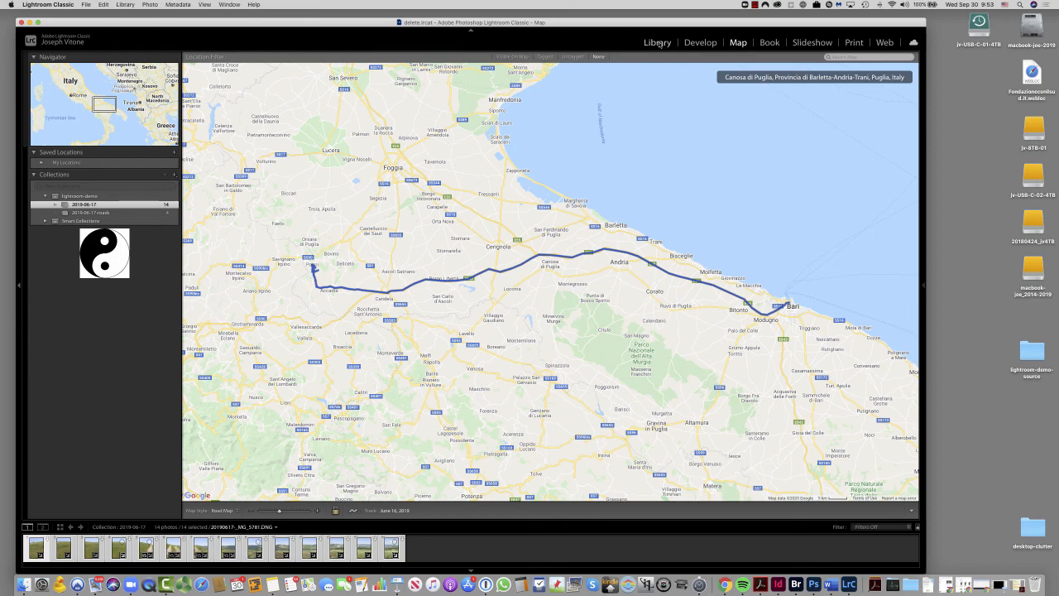
{"action": "left_click", "coordinate": [395, 393]}
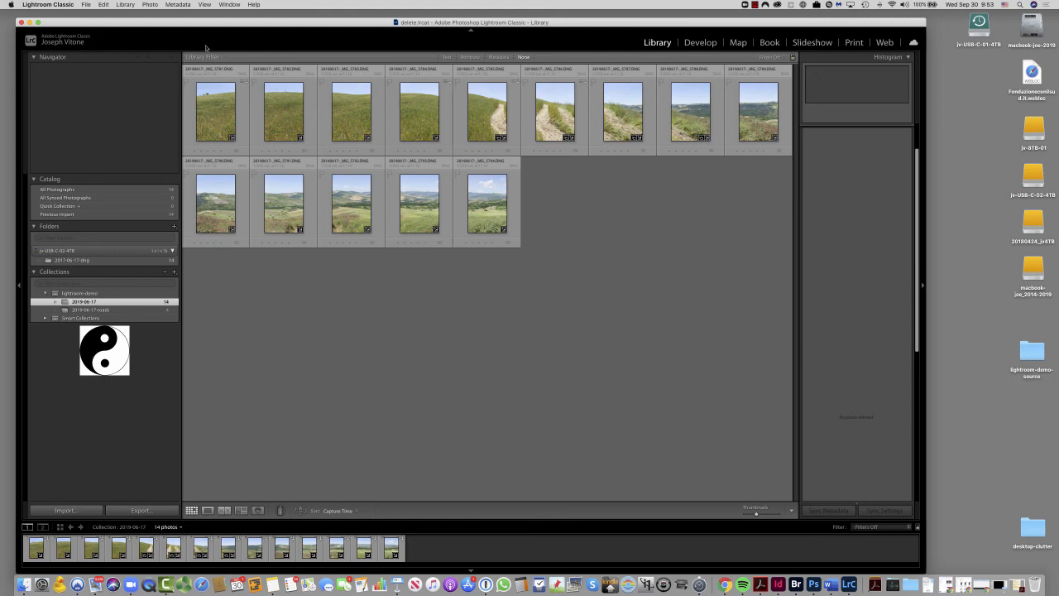
- Select all 14 photos and start exporting them with the jv-1500px-jpeg preset, keeping the destination folder to choose later
{"action": "left_click", "coordinate": [243, 128]}
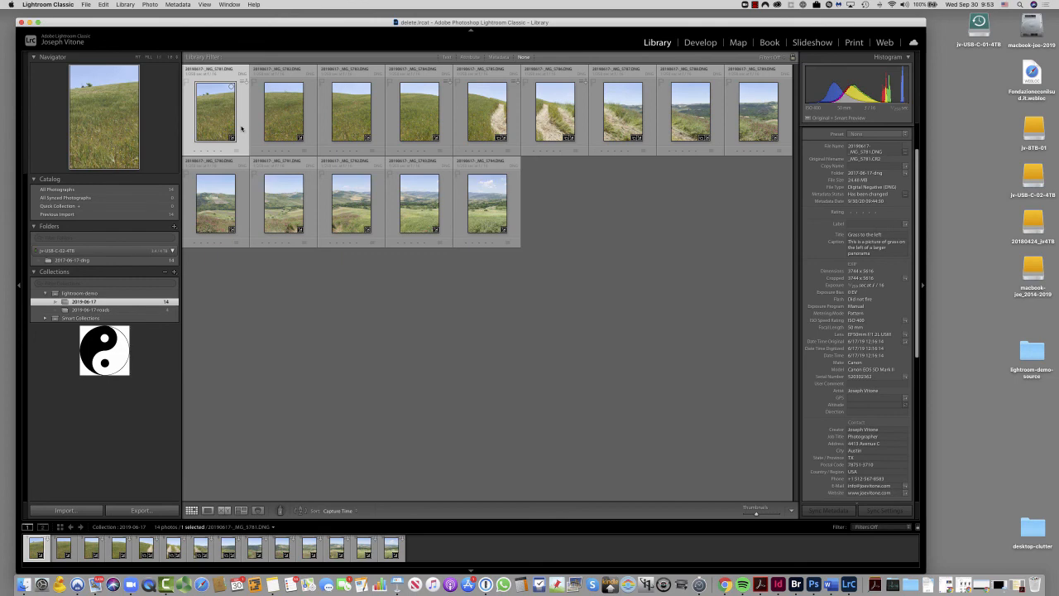
{"action": "key", "text": "super+a"}
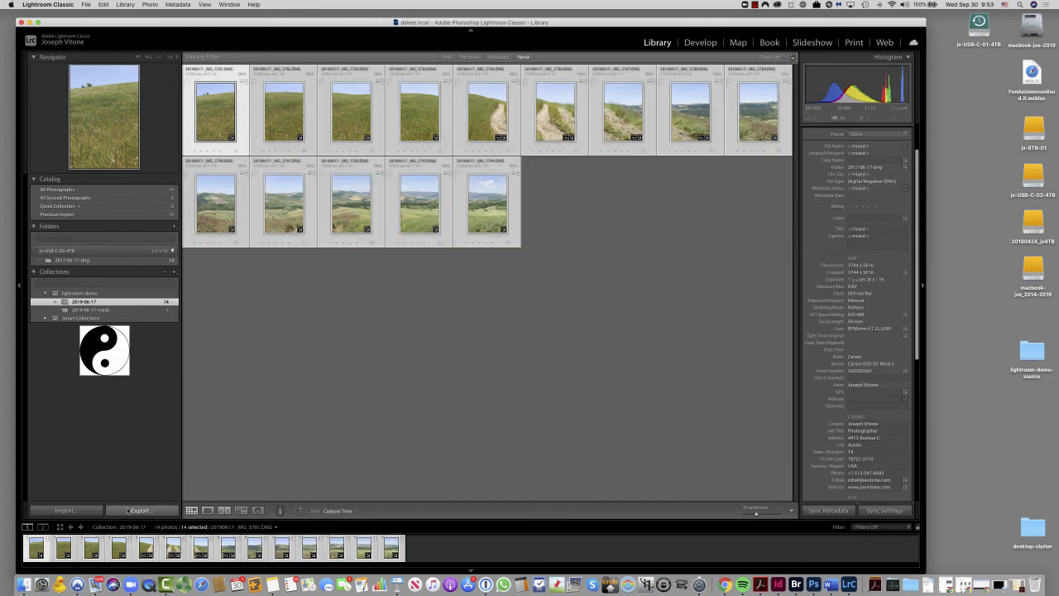
{"action": "left_click", "coordinate": [139, 511]}
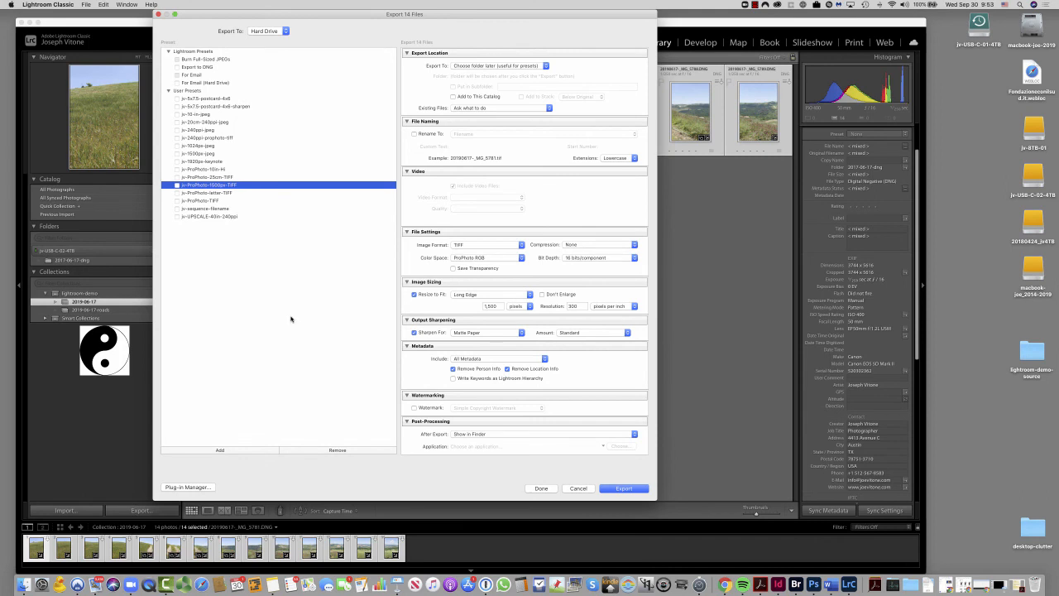
{"action": "left_click", "coordinate": [187, 154]}
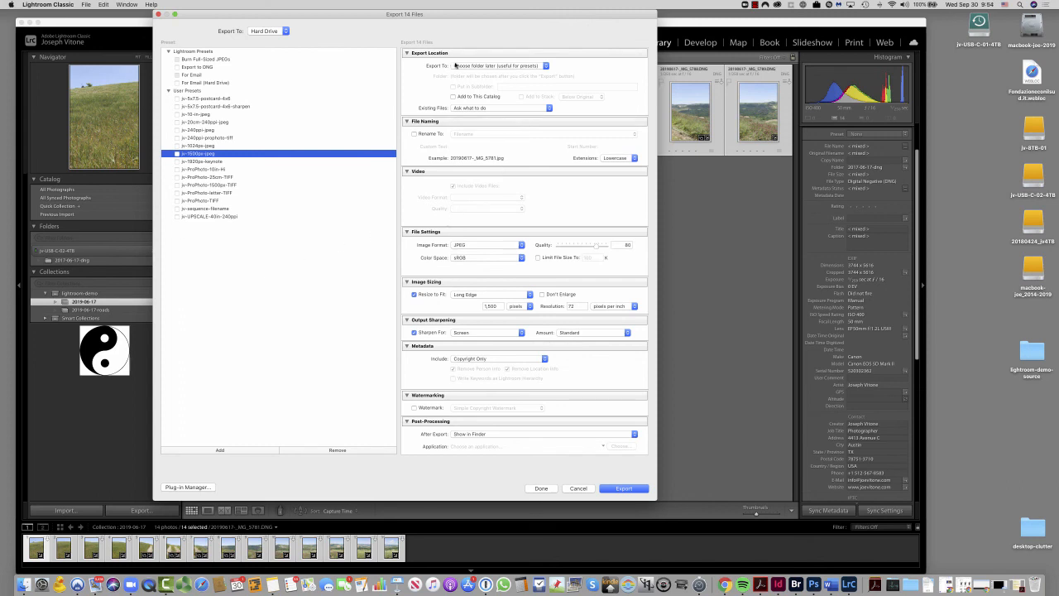
{"action": "left_click", "coordinate": [518, 69]}
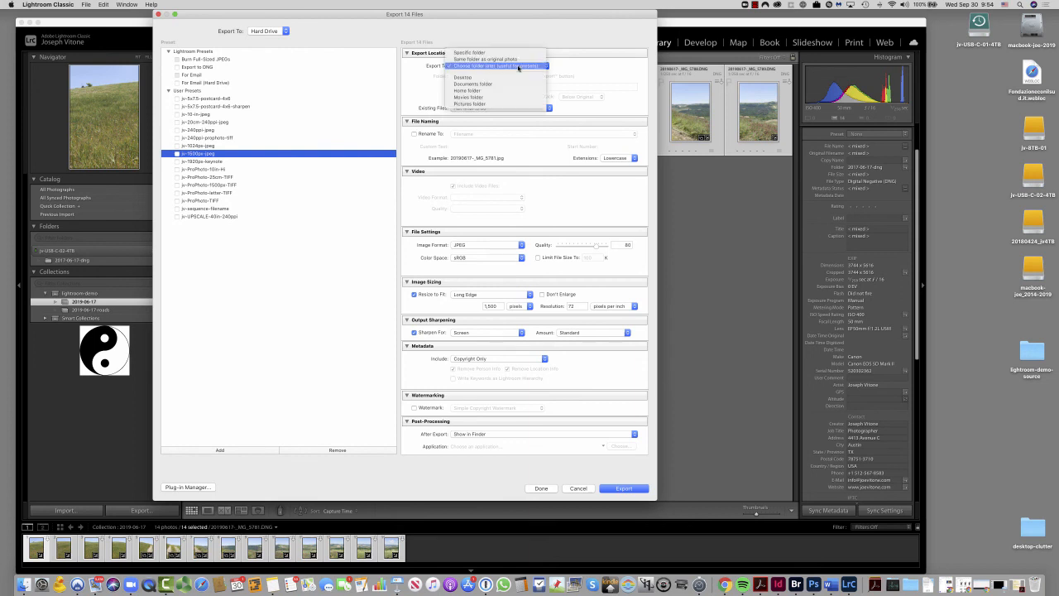
{"action": "left_click", "coordinate": [583, 68]}
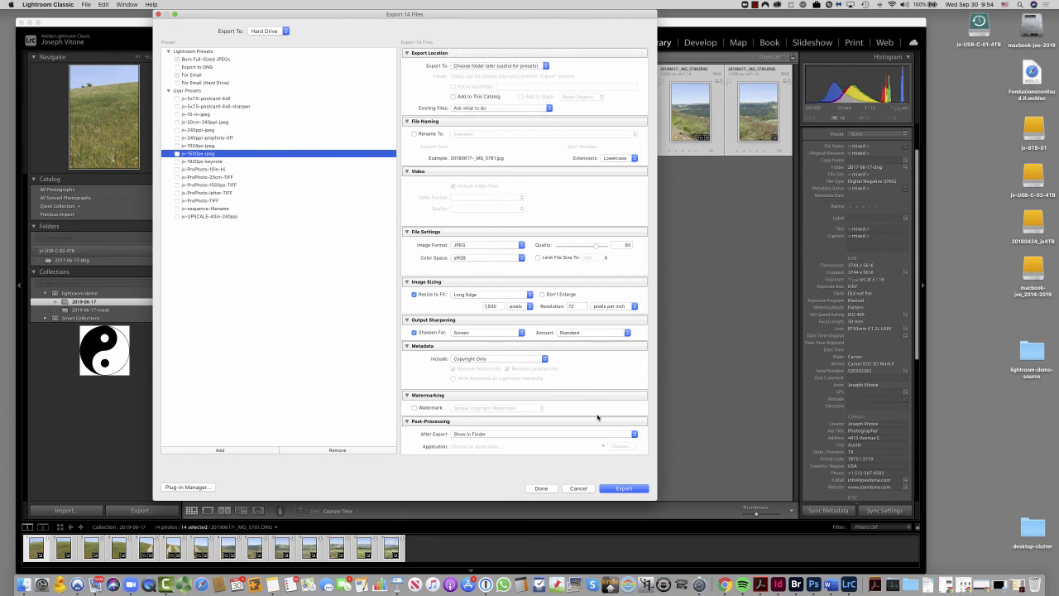
{"action": "left_click", "coordinate": [624, 489]}
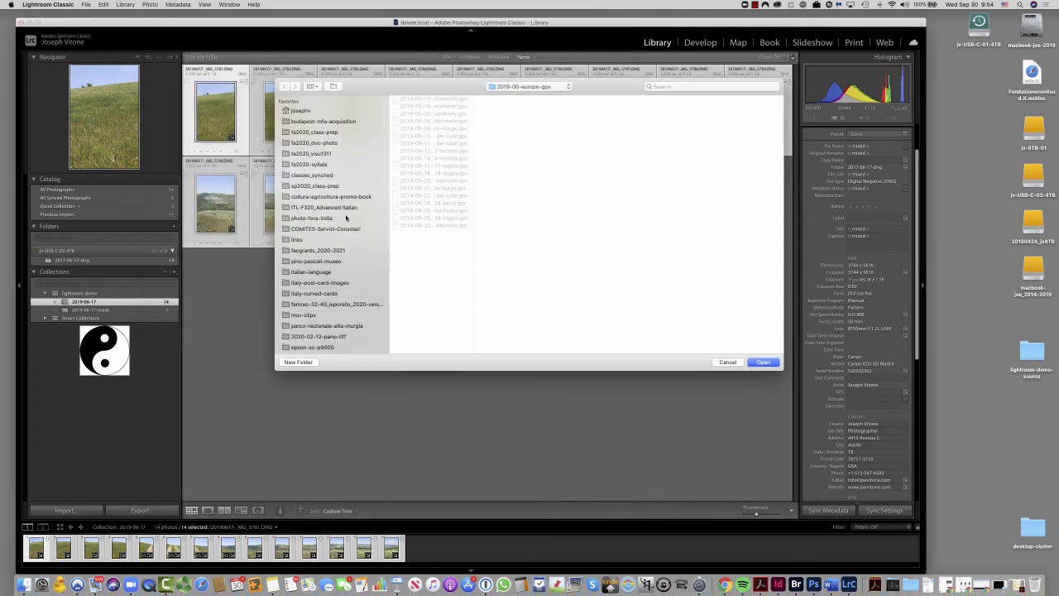
- Choose the lightroom-demo folder on the jv-USB-C-02-4TB drive as the parent location for the export
{"action": "scroll", "coordinate": [345, 218], "scroll_direction": "down", "scroll_amount": 10}
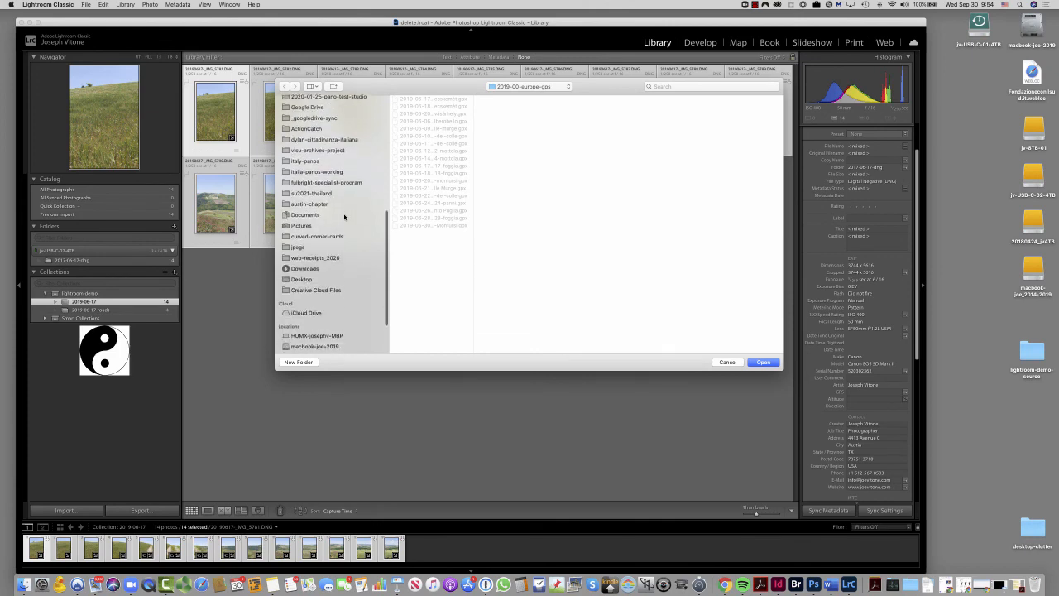
{"action": "scroll", "coordinate": [344, 217], "scroll_direction": "down", "scroll_amount": 8}
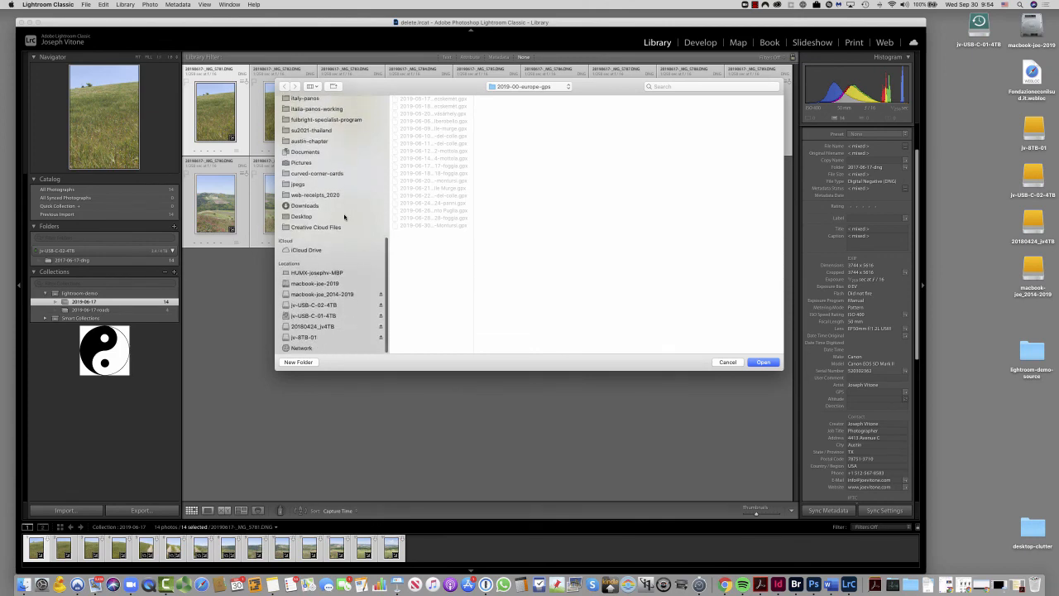
{"action": "left_click", "coordinate": [302, 307]}
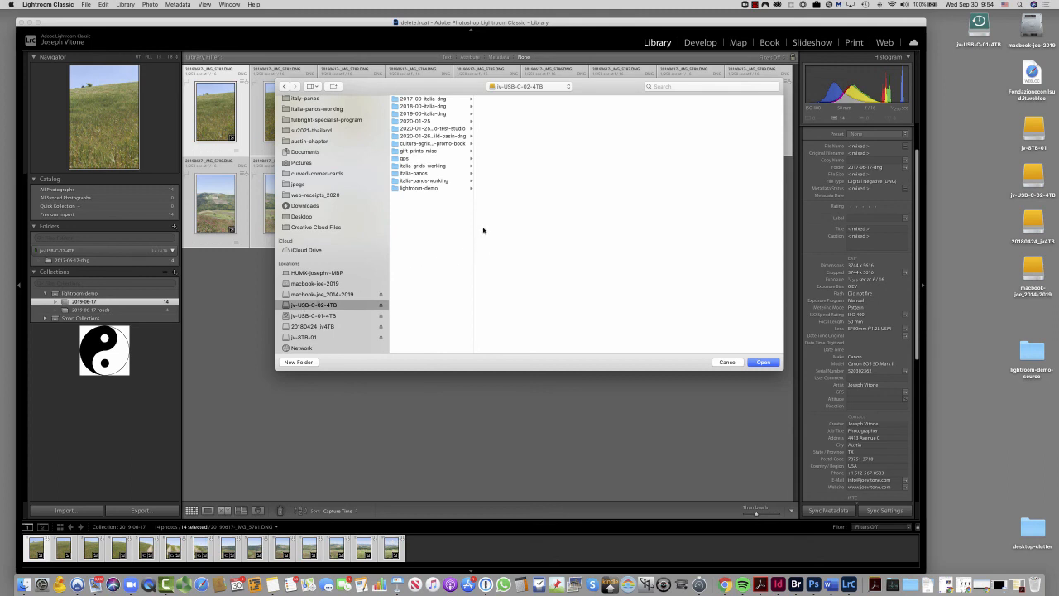
{"action": "left_click", "coordinate": [395, 188]}
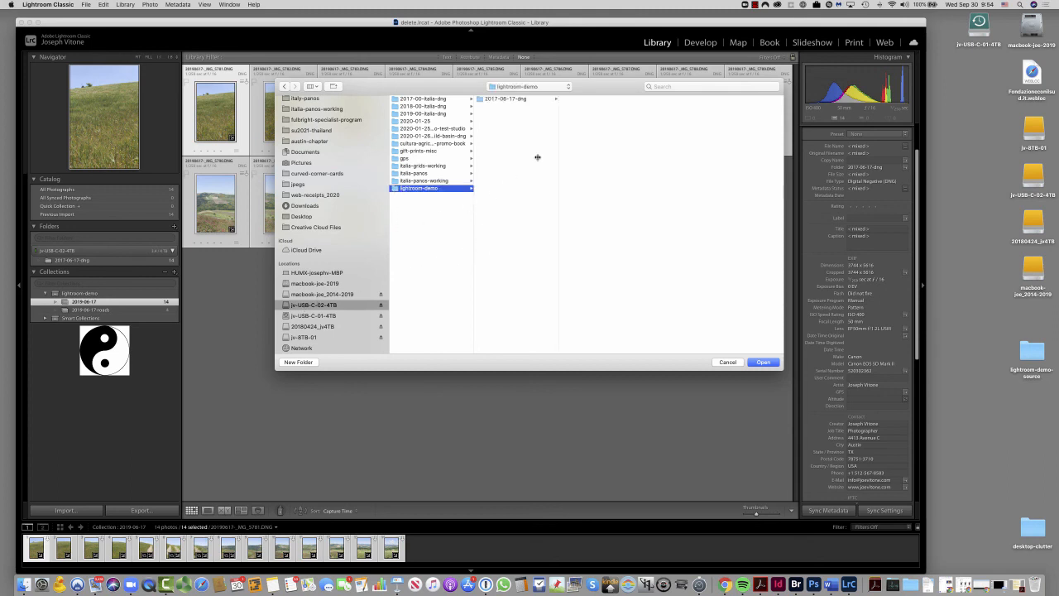
{"action": "left_click", "coordinate": [521, 100]}
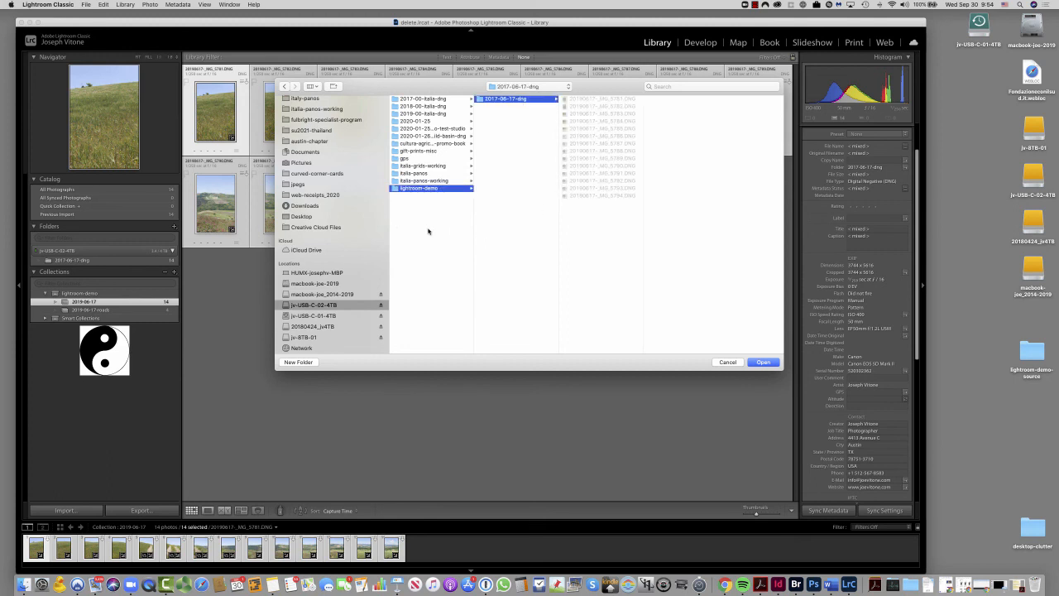
{"action": "left_click", "coordinate": [397, 190]}
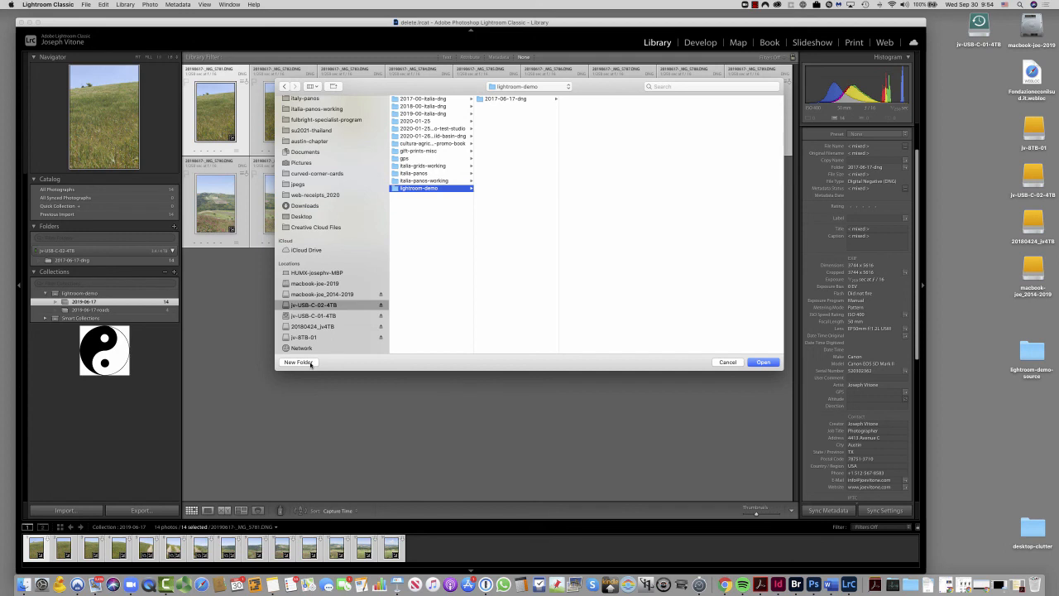
- Create a folder named 2019-06-17-road-pano inside lightroom-demo and export the photos into it
{"action": "left_click", "coordinate": [299, 362]}
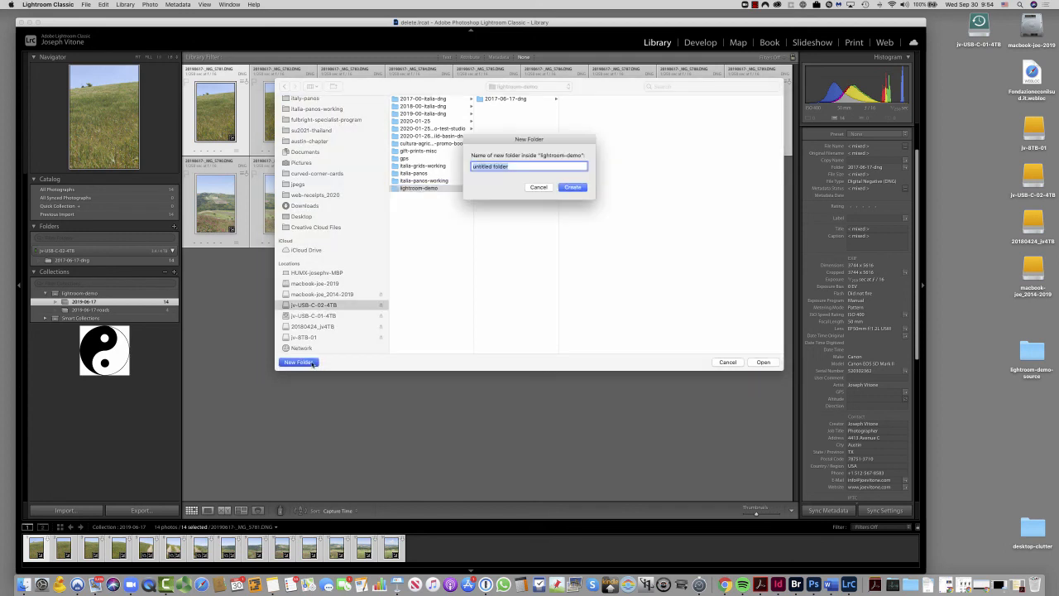
{"action": "type", "text": "2019-06-17-road-pano"}
{"action": "left_click", "coordinate": [572, 188]}
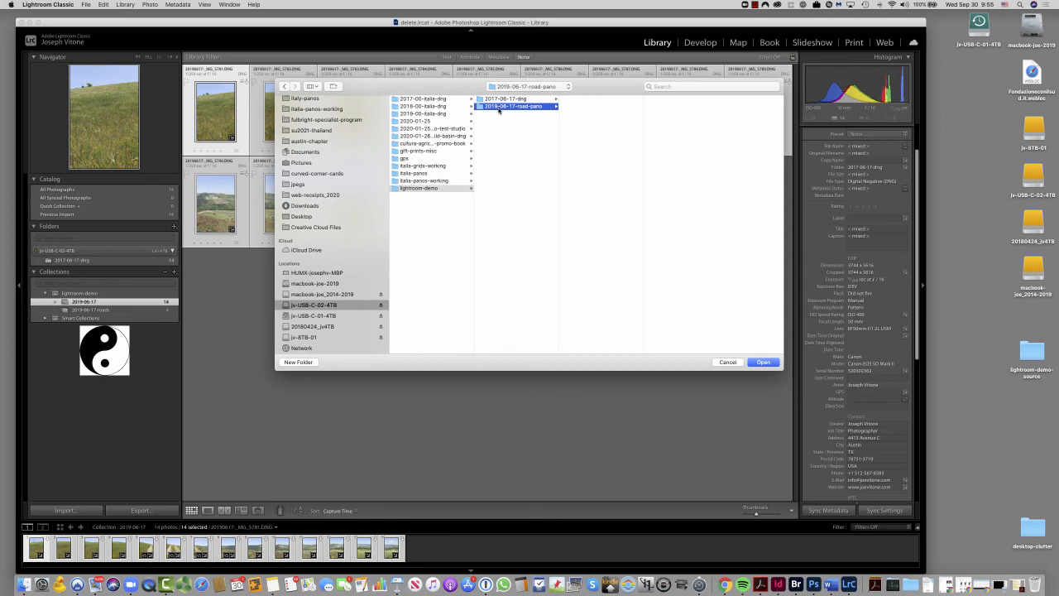
{"action": "left_click", "coordinate": [763, 361]}
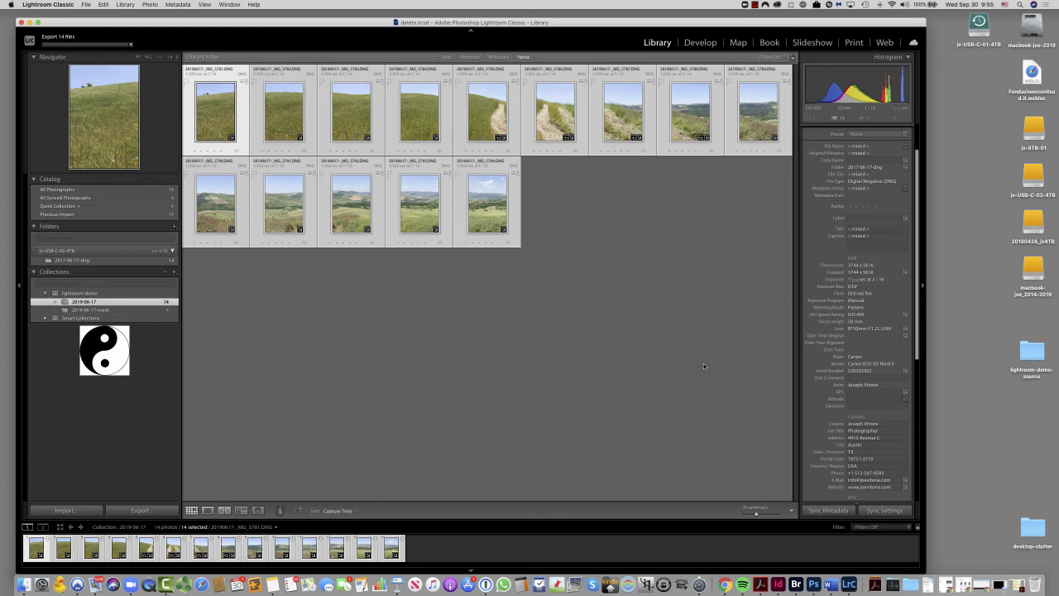
- Switch to Finder, inspect the exported JPEGs in 2019-06-17-road-pano, previewing 20190617-_MG_5781.jpg, then return to Lightroom Classic and deselect all photos
{"action": "key", "text": "super+Tab"}
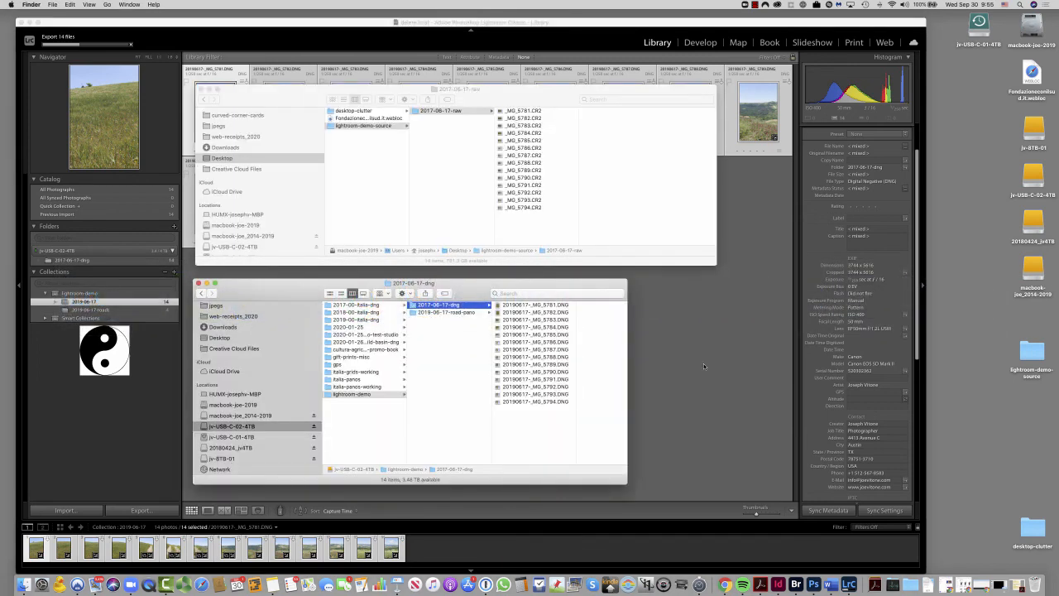
{"action": "left_click", "coordinate": [445, 313]}
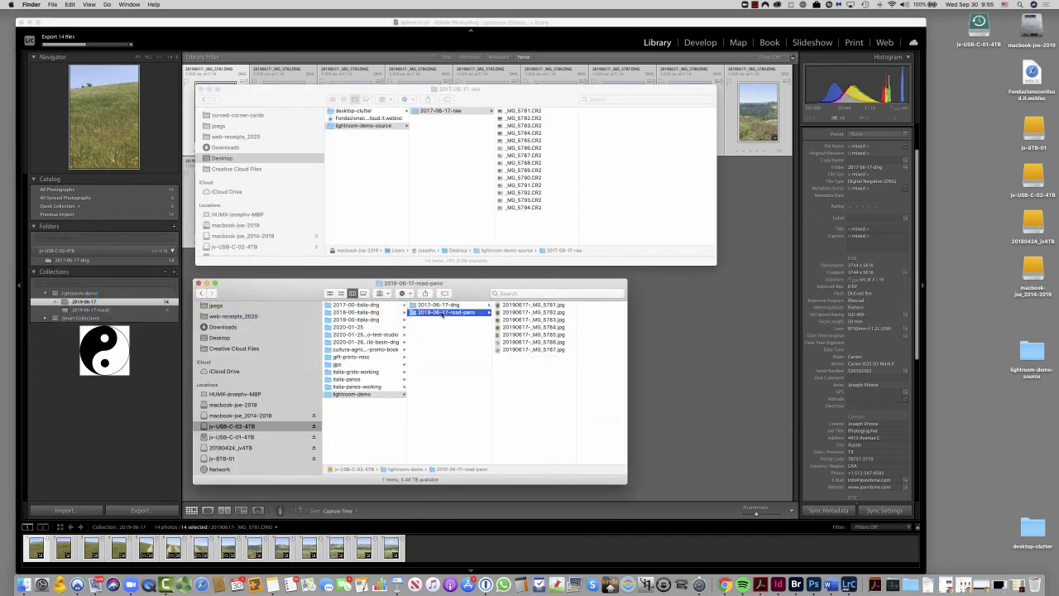
{"action": "left_click", "coordinate": [550, 307]}
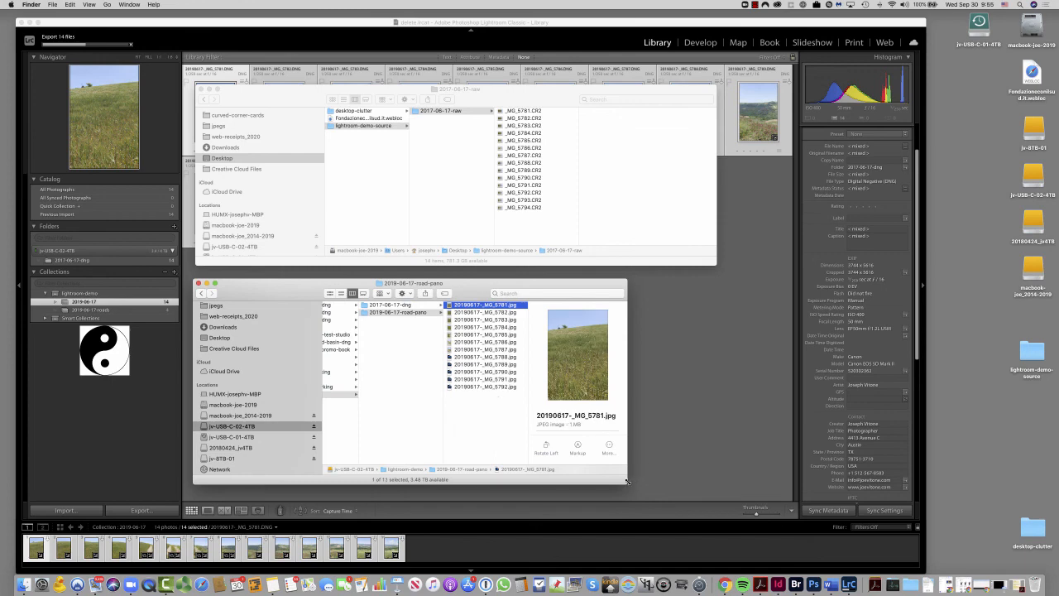
{"action": "left_click_drag", "start_coordinate": [626, 481], "coordinate": [679, 495]}
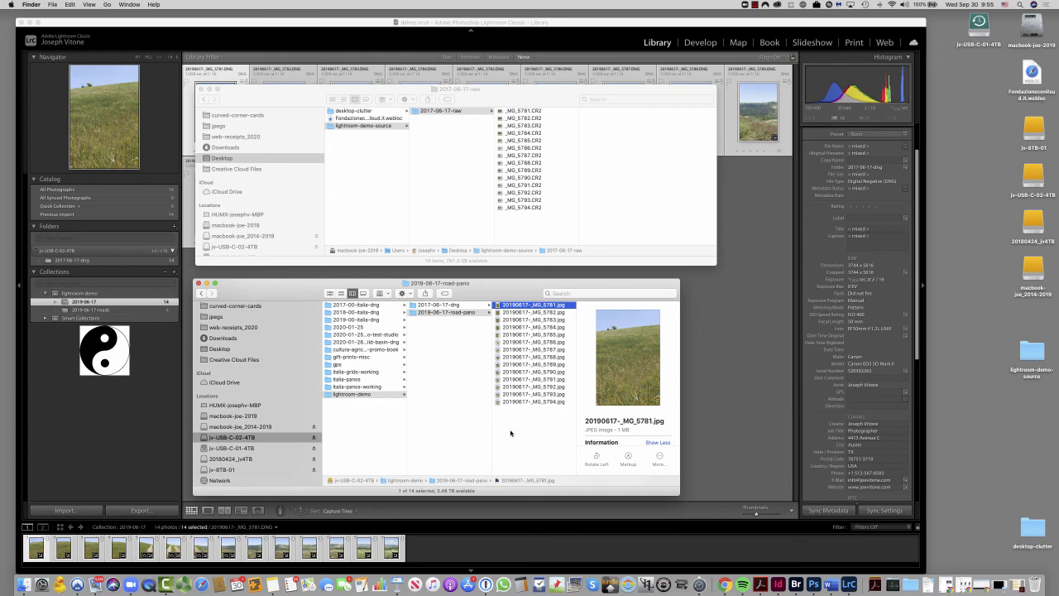
{"action": "left_click", "coordinate": [730, 417]}
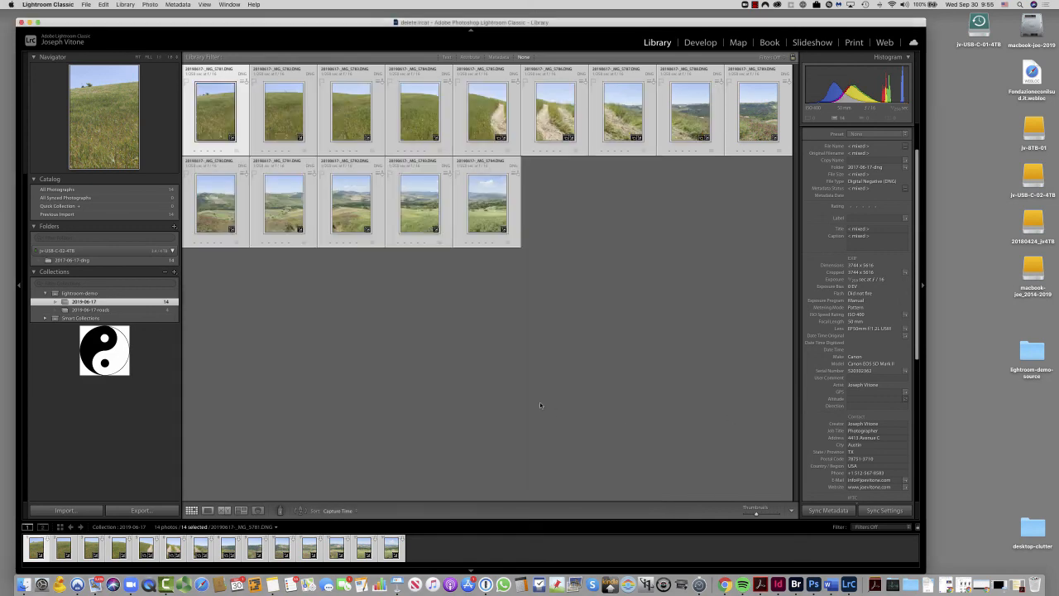
{"action": "left_click", "coordinate": [540, 404]}
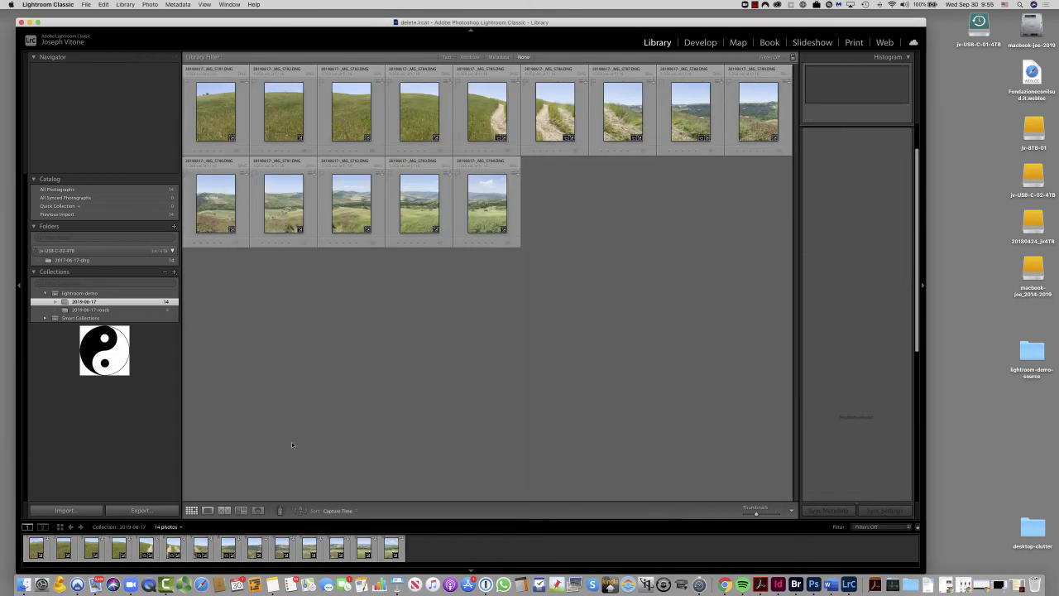